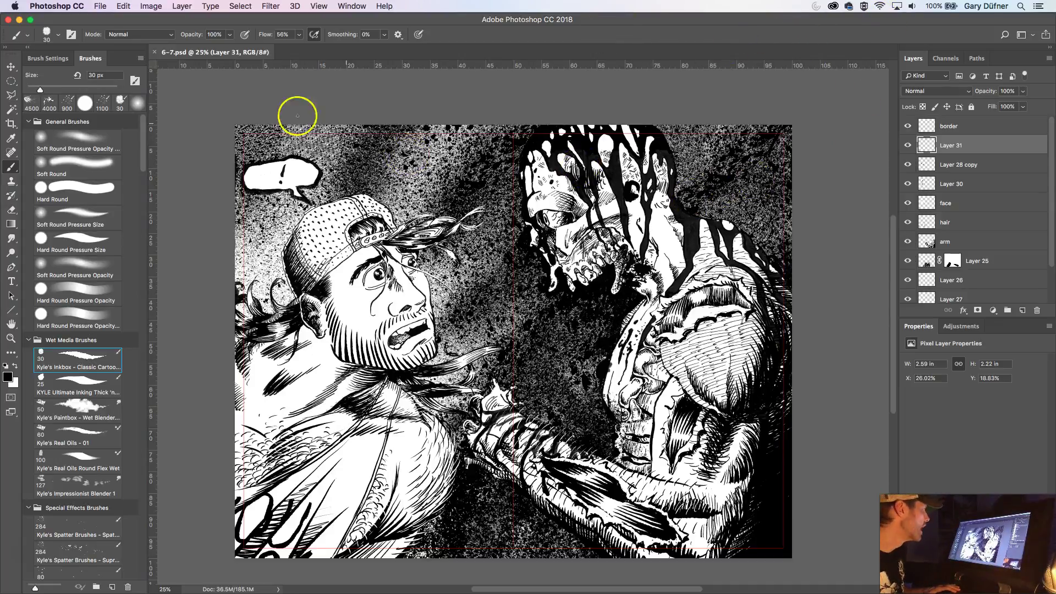
- Toggle Layer 31's visibility to compare the artwork with and without it
{"action": "left_click", "coordinate": [11, 66]}
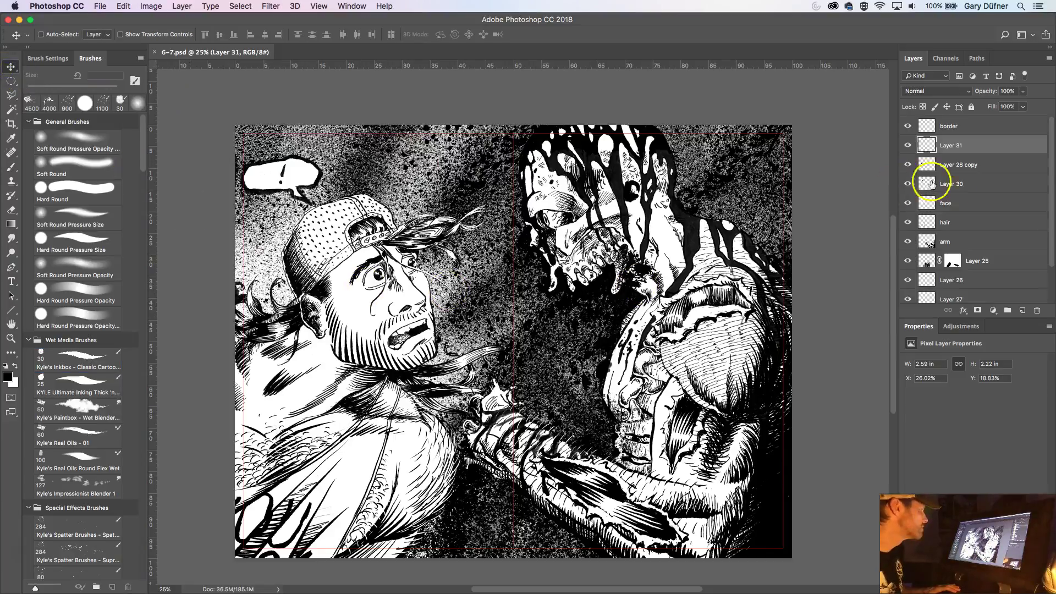
{"action": "left_click", "coordinate": [907, 146]}
{"action": "left_click", "coordinate": [908, 146]}
{"action": "left_click", "coordinate": [908, 145]}
{"action": "left_click", "coordinate": [908, 146]}
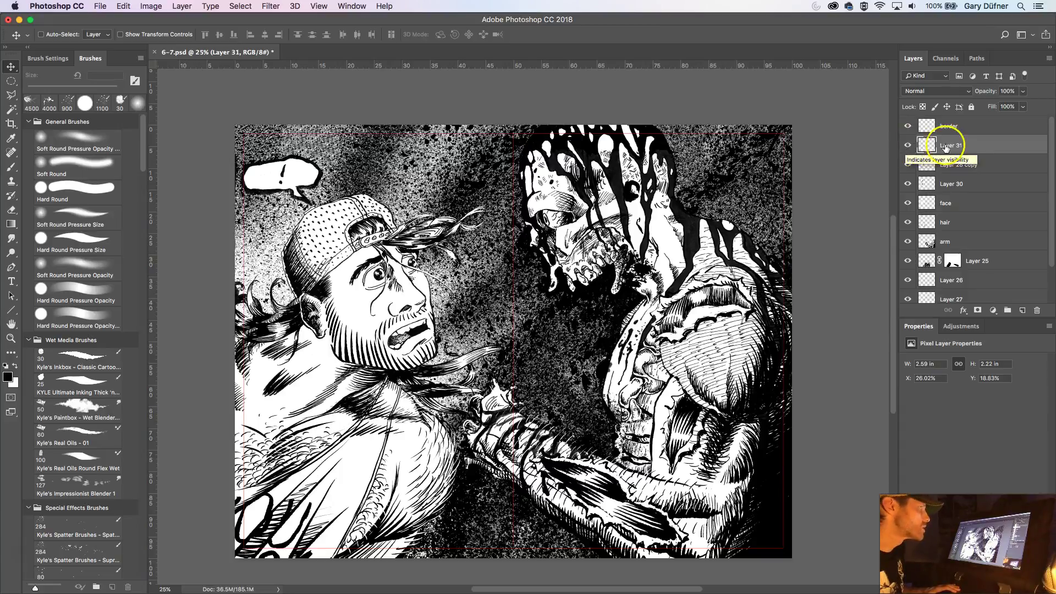
- Create a new layer above Layer 31 and name it shadow
{"action": "left_click", "coordinate": [1023, 310]}
{"action": "left_click", "coordinate": [952, 147]}
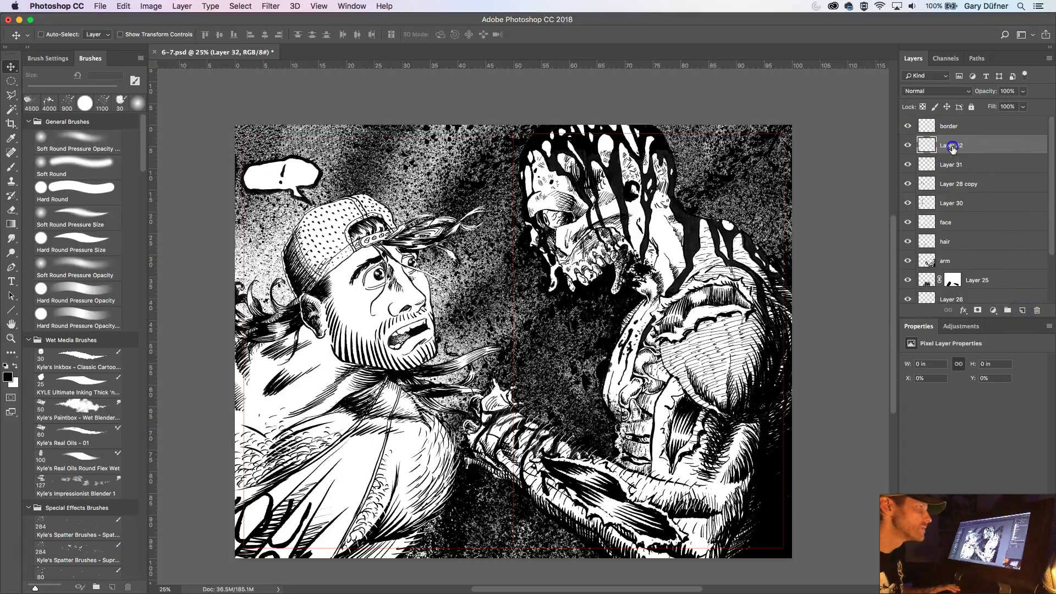
{"action": "type", "text": "shadow"}
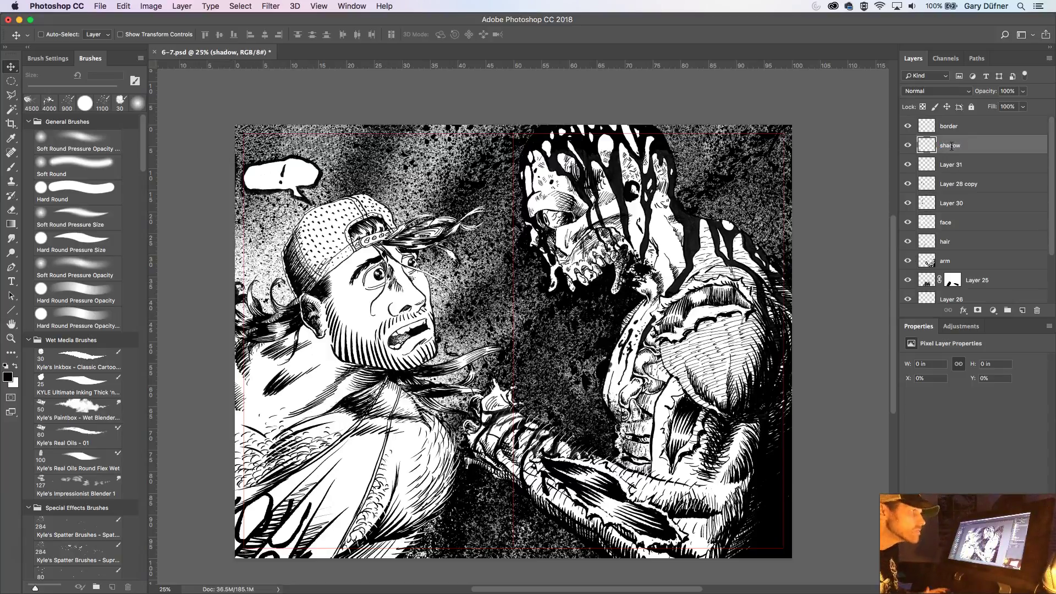
- Set up the Soft Round Pressure Opacity brush at 150 px and hide the border layer
{"action": "left_click", "coordinate": [81, 267]}
{"action": "key", "text": "bracketright"}
{"action": "key", "text": "bracketright"}
{"action": "key", "text": "bracketright"}
{"action": "key", "text": "bracketright"}
{"action": "key", "text": "bracketright"}
{"action": "key", "text": "bracketright"}
{"action": "key", "text": "bracketright"}
{"action": "key", "text": "bracketright"}
{"action": "key", "text": "bracketright"}
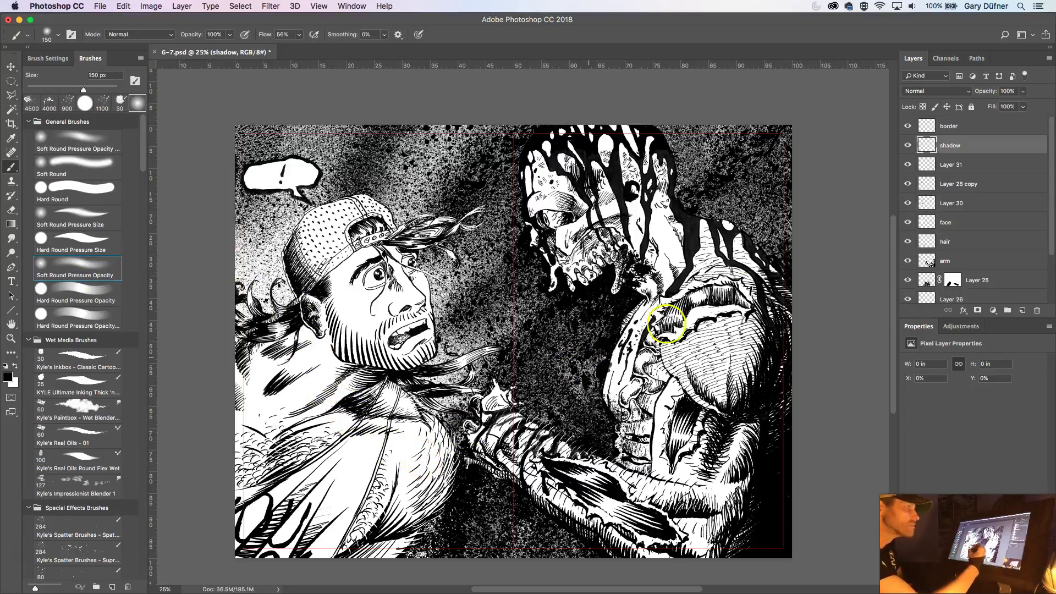
{"action": "left_click", "coordinate": [907, 126]}
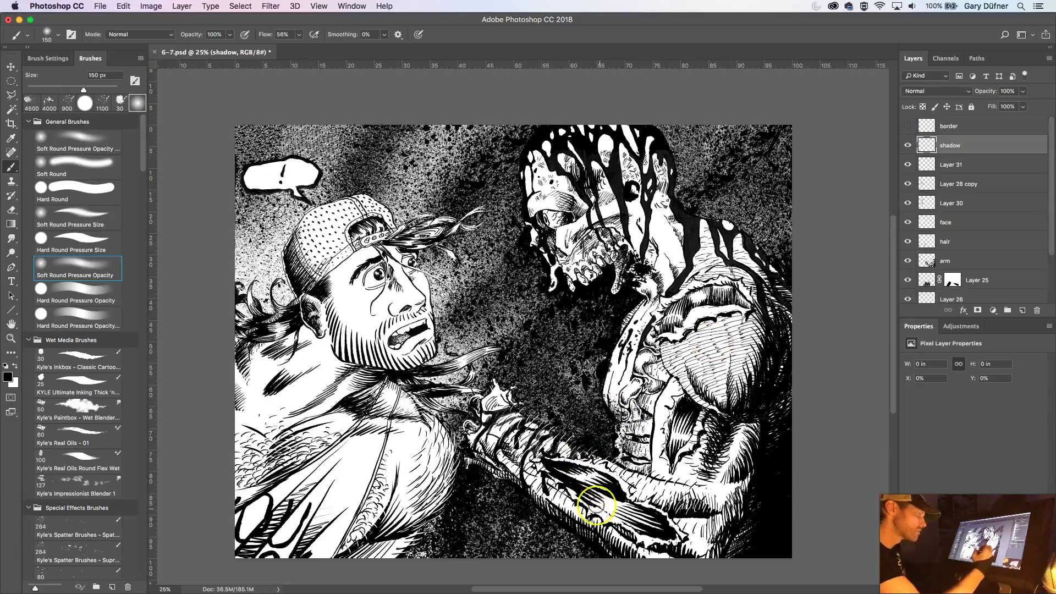
- Paint soft black shading on the zombie's arms, side, torso, shoulder and upper back on the shadow layer
{"action": "mouse_move", "coordinate": [769, 364]}
{"action": "left_mouse_down"}
{"action": "mouse_move", "coordinate": [769, 319]}
{"action": "mouse_move", "coordinate": [747, 309]}
{"action": "mouse_move", "coordinate": [766, 321]}
{"action": "mouse_move", "coordinate": [742, 386]}
{"action": "mouse_move", "coordinate": [782, 328]}
{"action": "left_mouse_up"}
{"action": "mouse_move", "coordinate": [751, 429]}
{"action": "left_mouse_down"}
{"action": "mouse_move", "coordinate": [733, 481]}
{"action": "mouse_move", "coordinate": [765, 443]}
{"action": "mouse_move", "coordinate": [736, 472]}
{"action": "mouse_move", "coordinate": [762, 422]}
{"action": "mouse_move", "coordinate": [739, 462]}
{"action": "mouse_move", "coordinate": [712, 455]}
{"action": "mouse_move", "coordinate": [707, 472]}
{"action": "mouse_move", "coordinate": [717, 411]}
{"action": "mouse_move", "coordinate": [700, 471]}
{"action": "mouse_move", "coordinate": [706, 408]}
{"action": "mouse_move", "coordinate": [692, 454]}
{"action": "mouse_move", "coordinate": [703, 454]}
{"action": "mouse_move", "coordinate": [699, 482]}
{"action": "mouse_move", "coordinate": [702, 469]}
{"action": "mouse_move", "coordinate": [697, 478]}
{"action": "mouse_move", "coordinate": [732, 490]}
{"action": "mouse_move", "coordinate": [752, 473]}
{"action": "mouse_move", "coordinate": [703, 562]}
{"action": "mouse_move", "coordinate": [692, 556]}
{"action": "mouse_move", "coordinate": [706, 522]}
{"action": "mouse_move", "coordinate": [697, 507]}
{"action": "mouse_move", "coordinate": [716, 509]}
{"action": "mouse_move", "coordinate": [658, 507]}
{"action": "mouse_move", "coordinate": [714, 508]}
{"action": "mouse_move", "coordinate": [609, 482]}
{"action": "mouse_move", "coordinate": [671, 509]}
{"action": "mouse_move", "coordinate": [623, 489]}
{"action": "mouse_move", "coordinate": [708, 508]}
{"action": "mouse_move", "coordinate": [589, 479]}
{"action": "mouse_move", "coordinate": [728, 510]}
{"action": "mouse_move", "coordinate": [715, 510]}
{"action": "mouse_move", "coordinate": [713, 546]}
{"action": "mouse_move", "coordinate": [681, 532]}
{"action": "mouse_move", "coordinate": [714, 535]}
{"action": "left_mouse_up"}
{"action": "mouse_move", "coordinate": [714, 535]}
{"action": "left_mouse_down"}
{"action": "mouse_move", "coordinate": [749, 496]}
{"action": "mouse_move", "coordinate": [780, 490]}
{"action": "mouse_move", "coordinate": [698, 538]}
{"action": "mouse_move", "coordinate": [707, 551]}
{"action": "mouse_move", "coordinate": [662, 563]}
{"action": "mouse_move", "coordinate": [629, 553]}
{"action": "mouse_move", "coordinate": [511, 466]}
{"action": "mouse_move", "coordinate": [636, 562]}
{"action": "mouse_move", "coordinate": [603, 538]}
{"action": "mouse_move", "coordinate": [625, 562]}
{"action": "mouse_move", "coordinate": [479, 448]}
{"action": "mouse_move", "coordinate": [524, 481]}
{"action": "mouse_move", "coordinate": [473, 463]}
{"action": "mouse_move", "coordinate": [523, 487]}
{"action": "mouse_move", "coordinate": [553, 476]}
{"action": "mouse_move", "coordinate": [639, 495]}
{"action": "mouse_move", "coordinate": [507, 456]}
{"action": "left_mouse_up"}
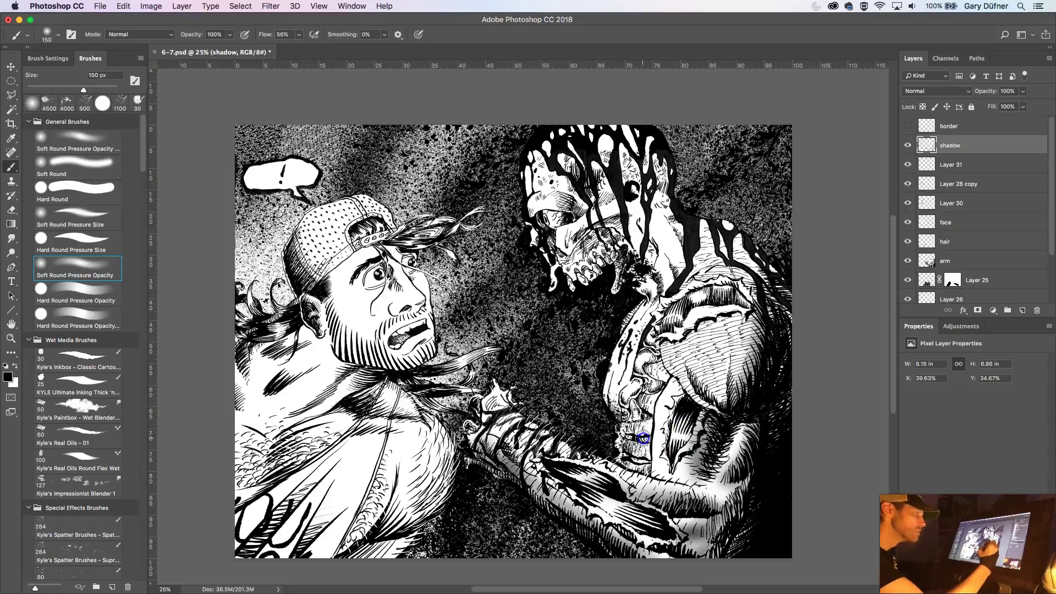
{"action": "mouse_move", "coordinate": [655, 439]}
{"action": "left_mouse_down"}
{"action": "mouse_move", "coordinate": [656, 414]}
{"action": "mouse_move", "coordinate": [646, 411]}
{"action": "mouse_move", "coordinate": [652, 418]}
{"action": "mouse_move", "coordinate": [664, 375]}
{"action": "left_mouse_up"}
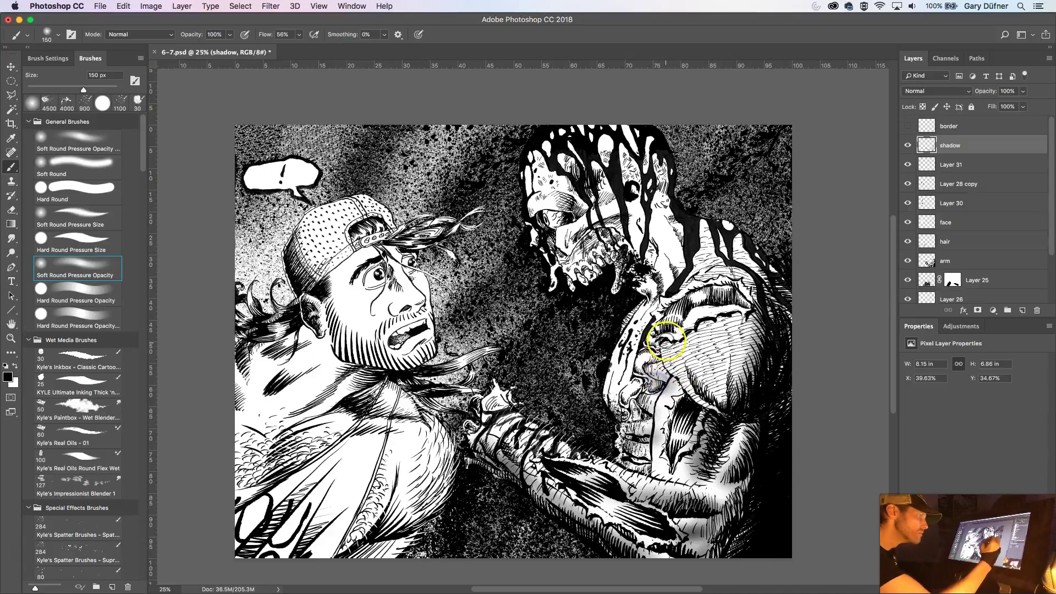
{"action": "mouse_move", "coordinate": [787, 302]}
{"action": "left_mouse_down"}
{"action": "mouse_move", "coordinate": [744, 278]}
{"action": "mouse_move", "coordinate": [763, 299]}
{"action": "mouse_move", "coordinate": [771, 284]}
{"action": "mouse_move", "coordinate": [762, 291]}
{"action": "mouse_move", "coordinate": [741, 276]}
{"action": "mouse_move", "coordinate": [764, 284]}
{"action": "mouse_move", "coordinate": [748, 252]}
{"action": "left_mouse_up"}
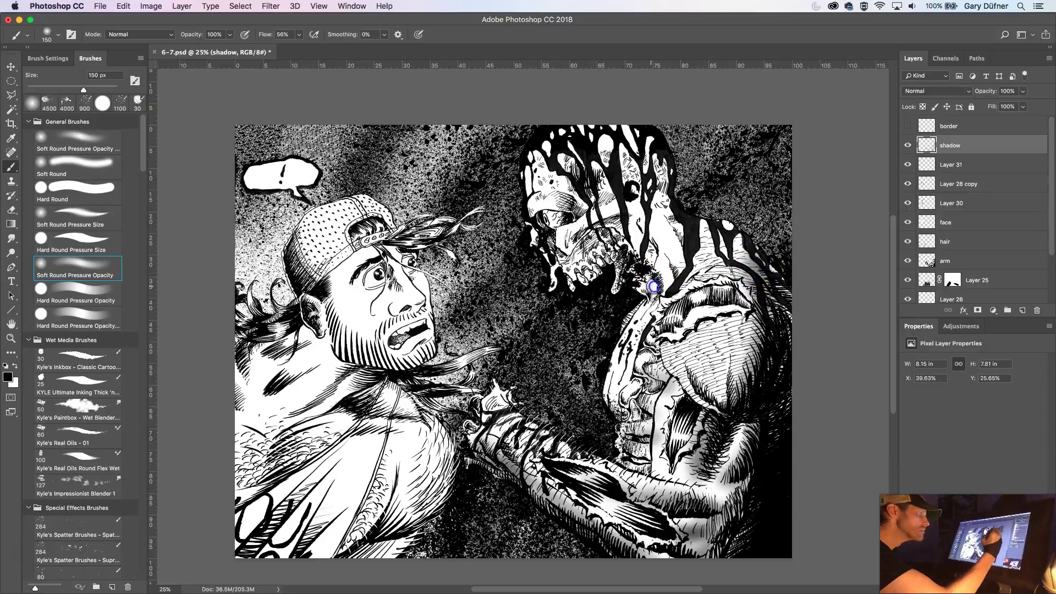
{"action": "mouse_move", "coordinate": [655, 277]}
{"action": "left_mouse_down"}
{"action": "mouse_move", "coordinate": [688, 281]}
{"action": "mouse_move", "coordinate": [657, 263]}
{"action": "mouse_move", "coordinate": [674, 261]}
{"action": "mouse_move", "coordinate": [654, 232]}
{"action": "mouse_move", "coordinate": [682, 297]}
{"action": "mouse_move", "coordinate": [649, 229]}
{"action": "mouse_move", "coordinate": [679, 285]}
{"action": "mouse_move", "coordinate": [684, 252]}
{"action": "mouse_move", "coordinate": [667, 217]}
{"action": "mouse_move", "coordinate": [695, 270]}
{"action": "left_mouse_up"}
- Reduce the brush to 70 px and shade the zombie's neck, cheek, jaw and eye area
{"action": "key", "text": "bracketleft"}
{"action": "key", "text": "bracketleft"}
{"action": "key", "text": "bracketleft"}
{"action": "key", "text": "bracketleft"}
{"action": "key", "text": "bracketleft"}
{"action": "left_click_drag", "start_coordinate": [654, 198], "coordinate": [681, 255]}
{"action": "mouse_move", "coordinate": [610, 225]}
{"action": "left_mouse_down"}
{"action": "mouse_move", "coordinate": [582, 238]}
{"action": "mouse_move", "coordinate": [621, 226]}
{"action": "mouse_move", "coordinate": [613, 235]}
{"action": "left_mouse_up"}
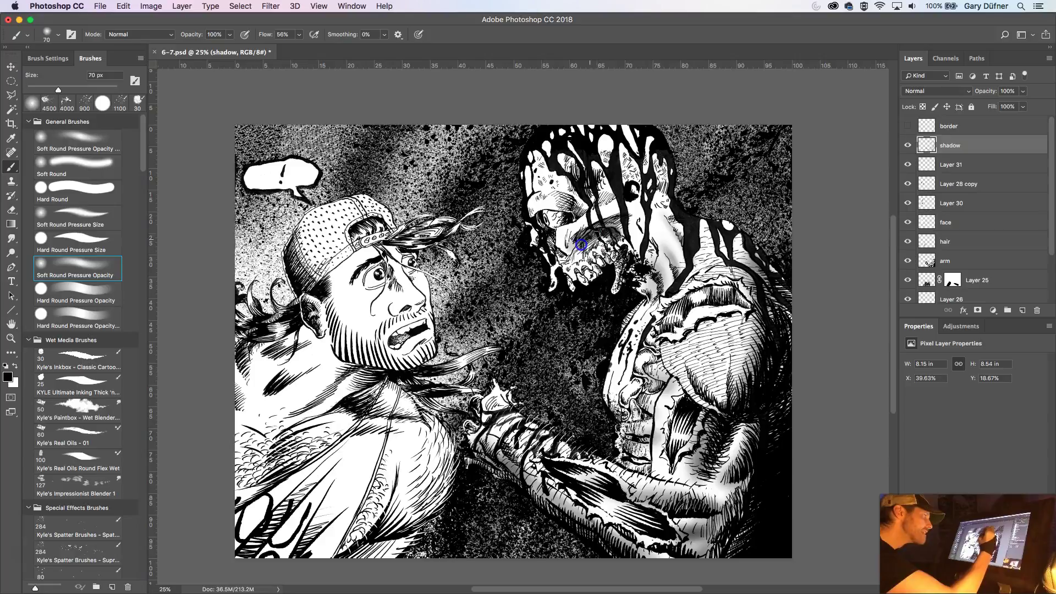
{"action": "mouse_move", "coordinate": [593, 238]}
{"action": "left_mouse_down"}
{"action": "mouse_move", "coordinate": [621, 243]}
{"action": "mouse_move", "coordinate": [581, 259]}
{"action": "mouse_move", "coordinate": [595, 249]}
{"action": "mouse_move", "coordinate": [573, 255]}
{"action": "mouse_move", "coordinate": [571, 190]}
{"action": "mouse_move", "coordinate": [583, 210]}
{"action": "mouse_move", "coordinate": [538, 208]}
{"action": "mouse_move", "coordinate": [573, 212]}
{"action": "mouse_move", "coordinate": [542, 212]}
{"action": "mouse_move", "coordinate": [578, 208]}
{"action": "mouse_move", "coordinate": [566, 191]}
{"action": "mouse_move", "coordinate": [598, 182]}
{"action": "mouse_move", "coordinate": [604, 196]}
{"action": "mouse_move", "coordinate": [620, 188]}
{"action": "mouse_move", "coordinate": [592, 164]}
{"action": "mouse_move", "coordinate": [608, 174]}
{"action": "mouse_move", "coordinate": [608, 194]}
{"action": "mouse_move", "coordinate": [595, 258]}
{"action": "mouse_move", "coordinate": [575, 265]}
{"action": "mouse_move", "coordinate": [613, 257]}
{"action": "mouse_move", "coordinate": [552, 245]}
{"action": "left_mouse_up"}
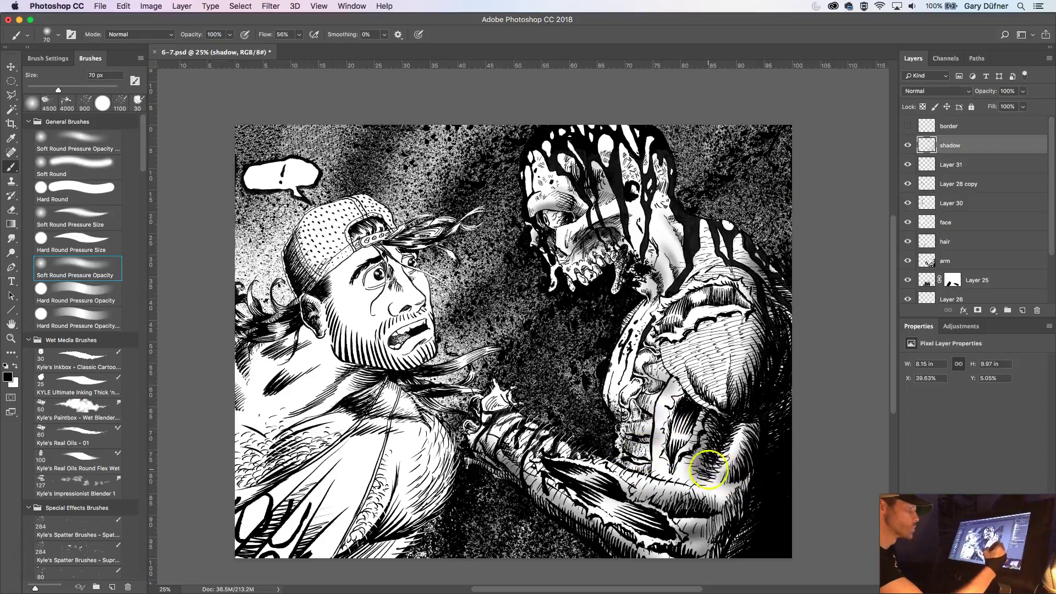
- Shade the zombie's exposed ribs and innards with the 70 px soft brush
{"action": "left_click_drag", "start_coordinate": [634, 453], "coordinate": [627, 450]}
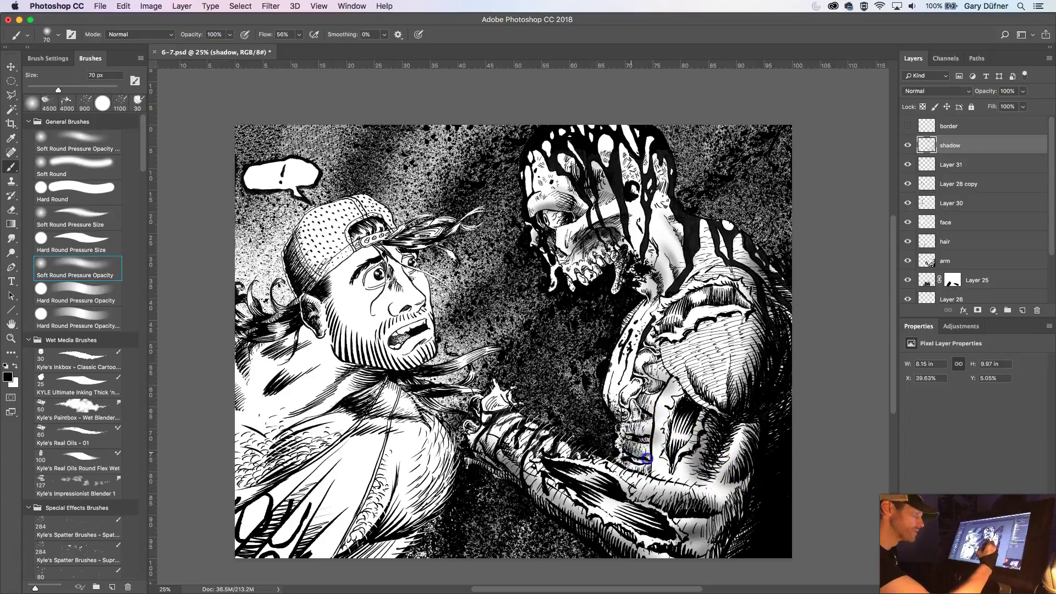
{"action": "mouse_move", "coordinate": [637, 403]}
{"action": "left_mouse_down"}
{"action": "mouse_move", "coordinate": [661, 407]}
{"action": "mouse_move", "coordinate": [638, 390]}
{"action": "mouse_move", "coordinate": [637, 414]}
{"action": "left_mouse_up"}
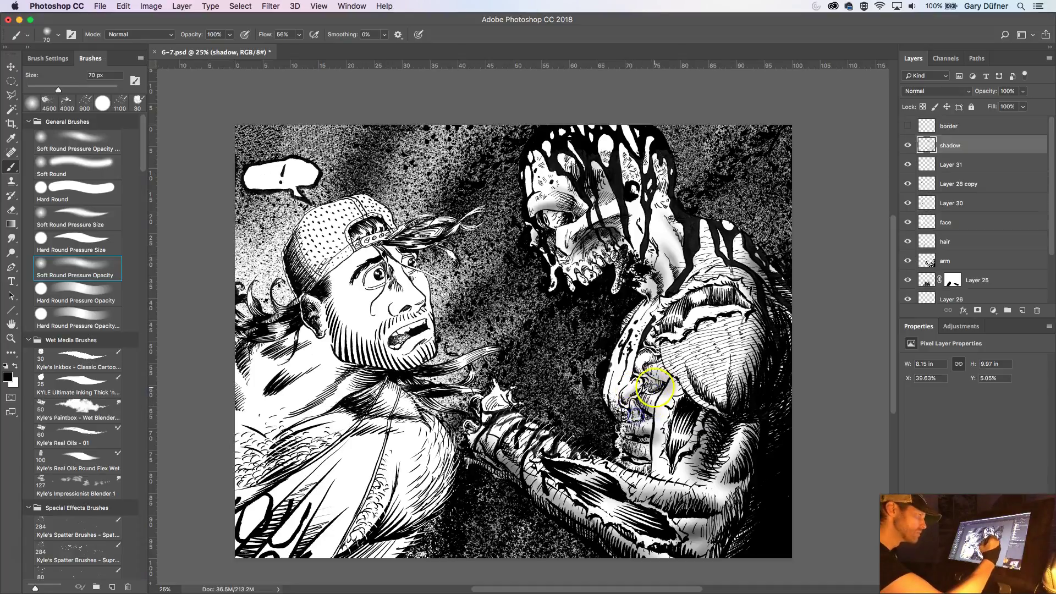
{"action": "left_click_drag", "start_coordinate": [645, 364], "coordinate": [683, 347]}
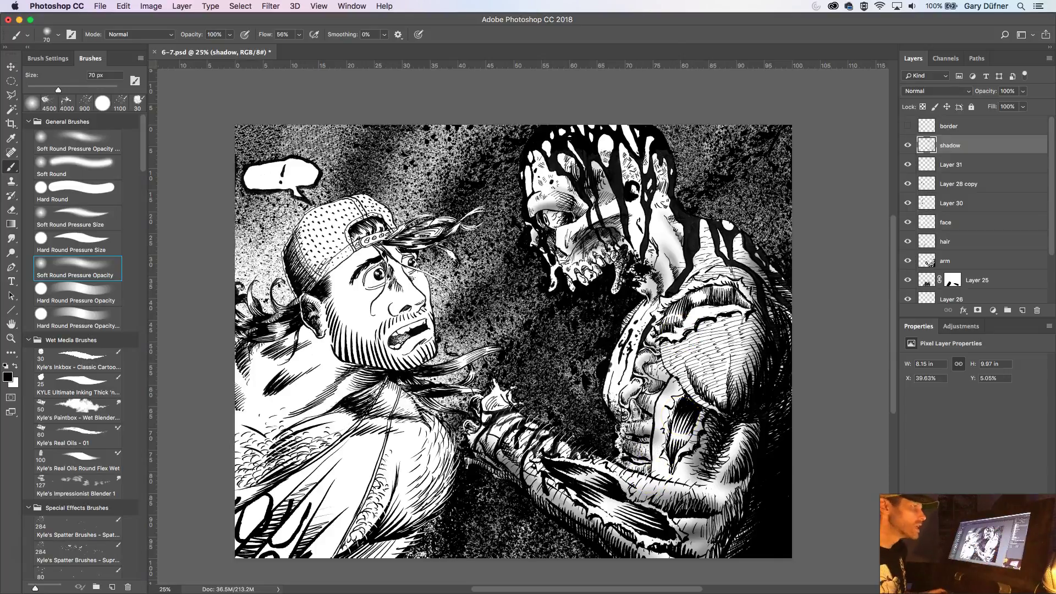
- Set the shadow layer's blend mode to Dissolve and merge it with a new empty layer above it
{"action": "left_click", "coordinate": [942, 91]}
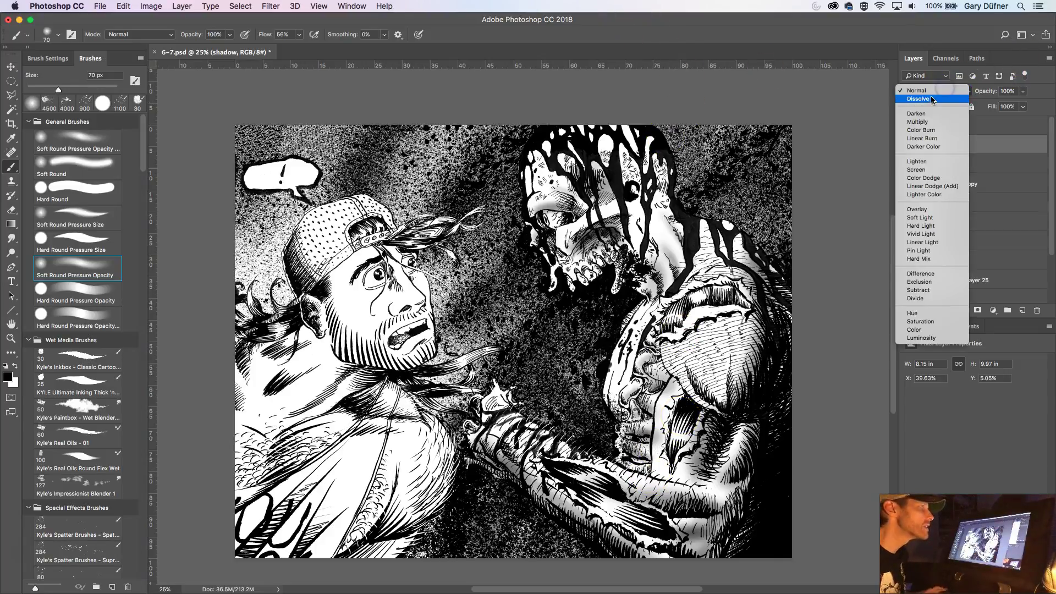
{"action": "left_click", "coordinate": [932, 99]}
{"action": "left_click", "coordinate": [1022, 309]}
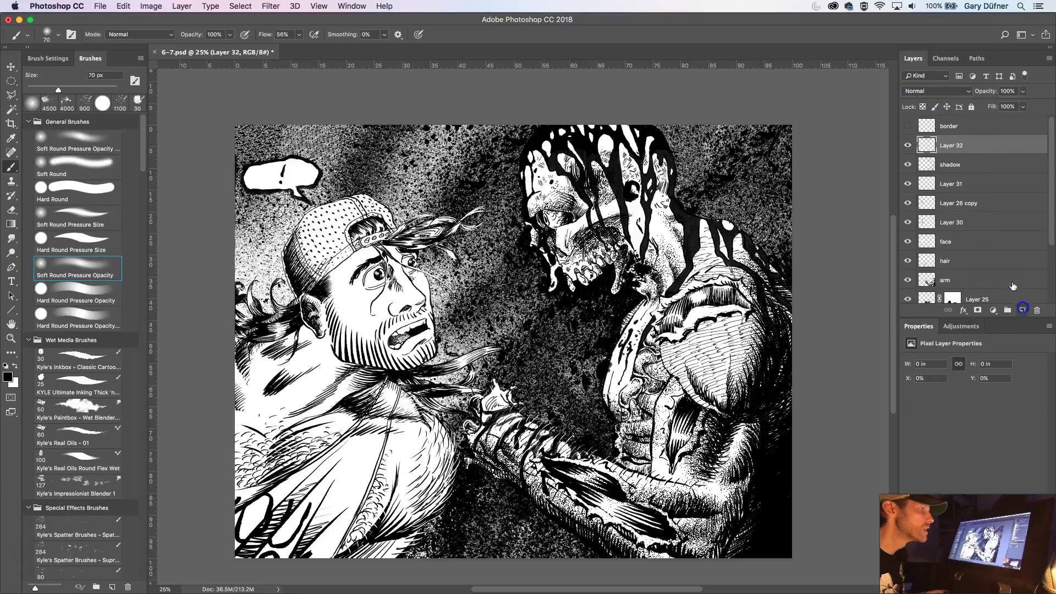
{"action": "left_click", "coordinate": [967, 164], "text": "shift"}
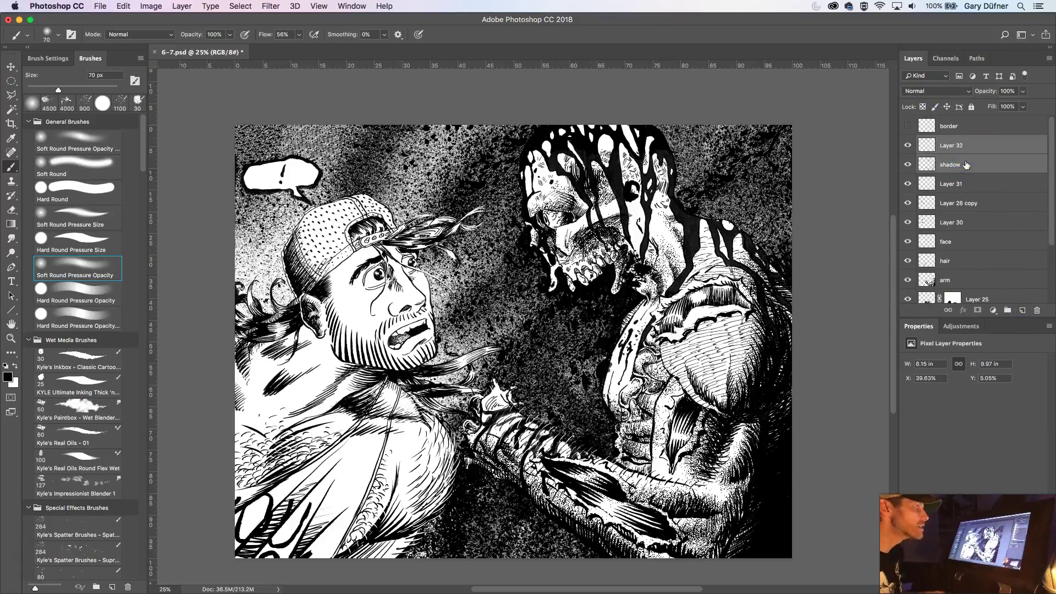
{"action": "key", "text": "super+e"}
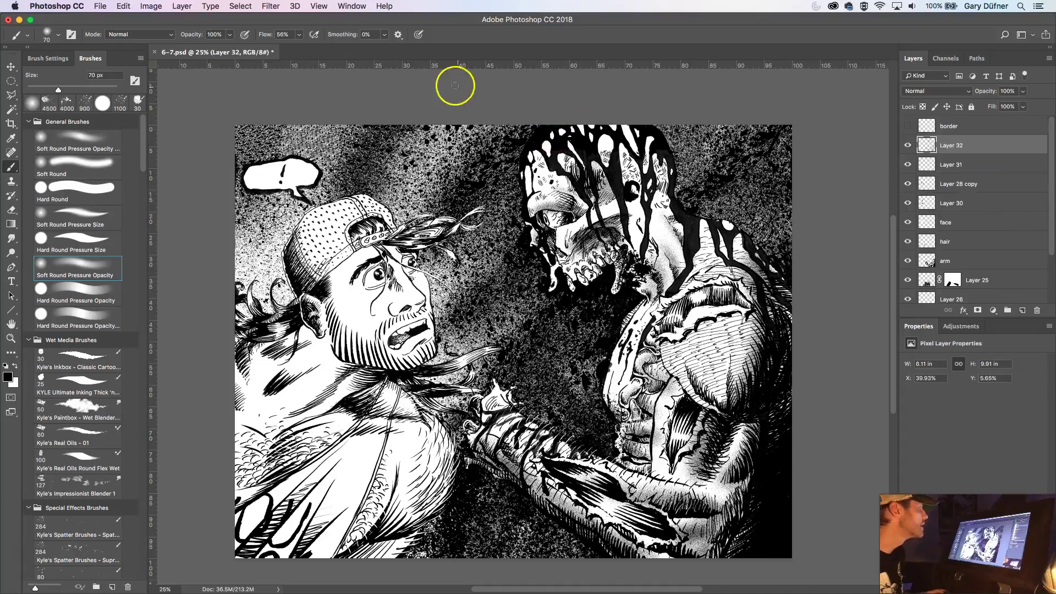
- Apply a Gaussian Blur with a 0.6 pixel radius to the merged shading layer
{"action": "left_click", "coordinate": [273, 7]}
{"action": "mouse_move", "coordinate": [308, 137]}
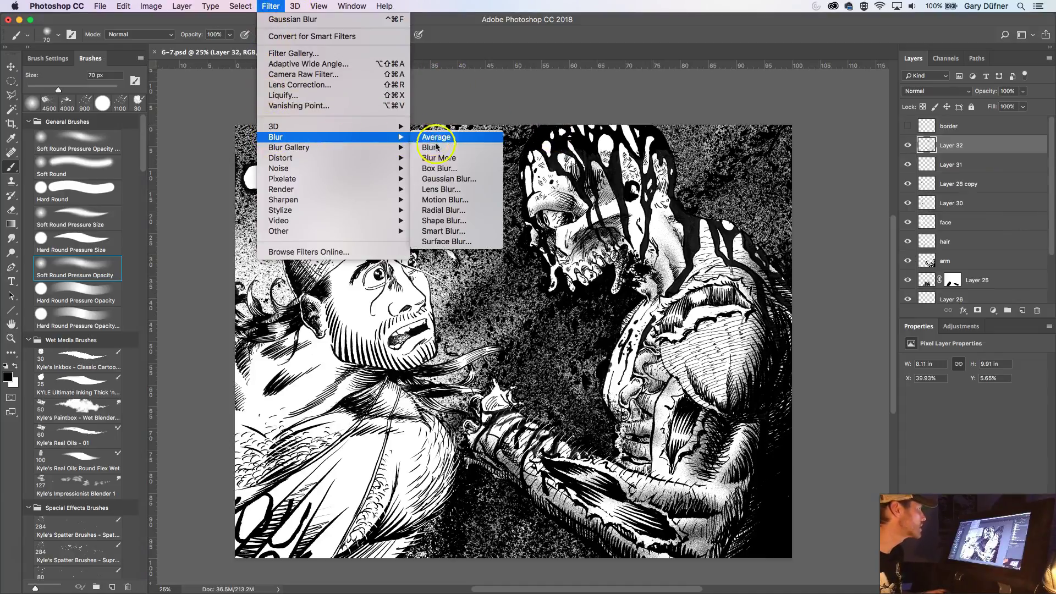
{"action": "left_click", "coordinate": [443, 181]}
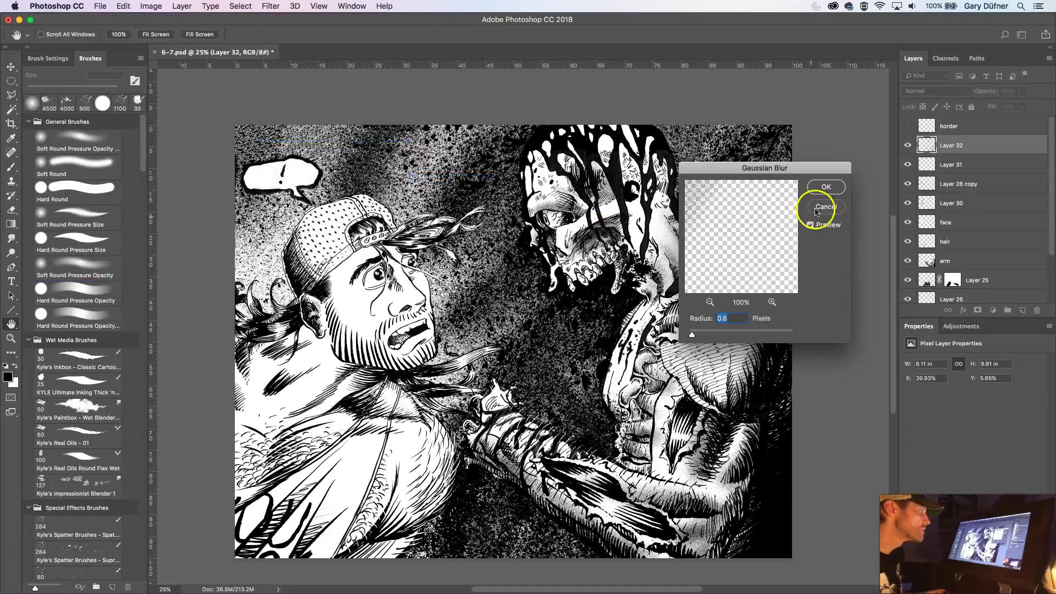
{"action": "left_click", "coordinate": [821, 186]}
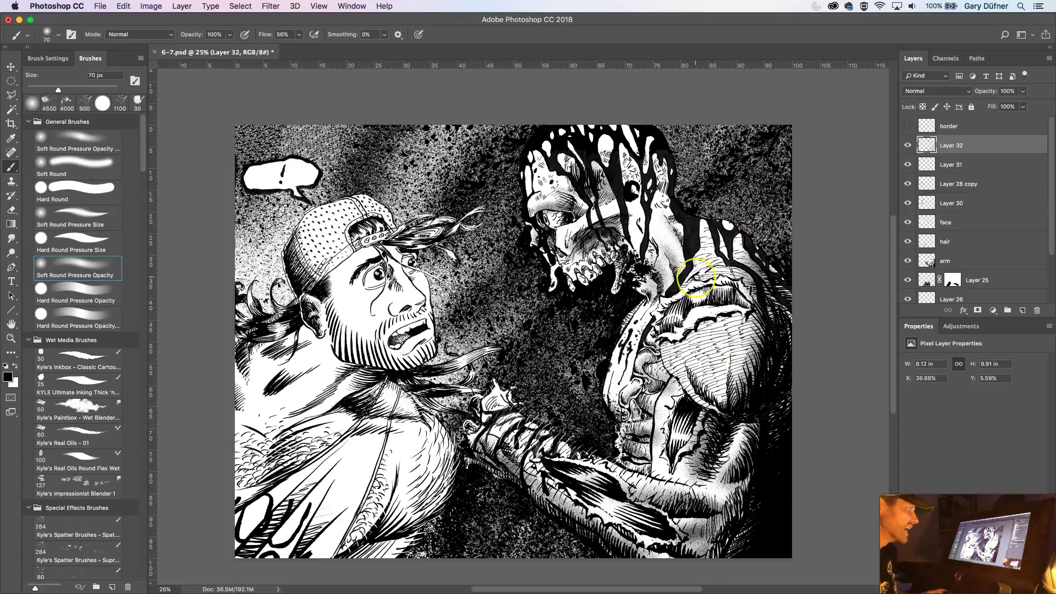
- Add a layer mask to Layer 32 and set up the 30 px Kyle's Inkbox brush with black as the foreground colour
{"action": "mouse_move", "coordinate": [696, 309]}
{"action": "left_mouse_down"}
{"action": "mouse_move", "coordinate": [685, 389]}
{"action": "mouse_move", "coordinate": [715, 443]}
{"action": "left_mouse_up"}
{"action": "scroll", "coordinate": [715, 443], "scroll_direction": "down", "scroll_amount": 3}
{"action": "scroll", "coordinate": [715, 443], "scroll_direction": "right", "scroll_amount": 2}
{"action": "scroll", "coordinate": [671, 361], "scroll_direction": "up", "scroll_amount": 2}
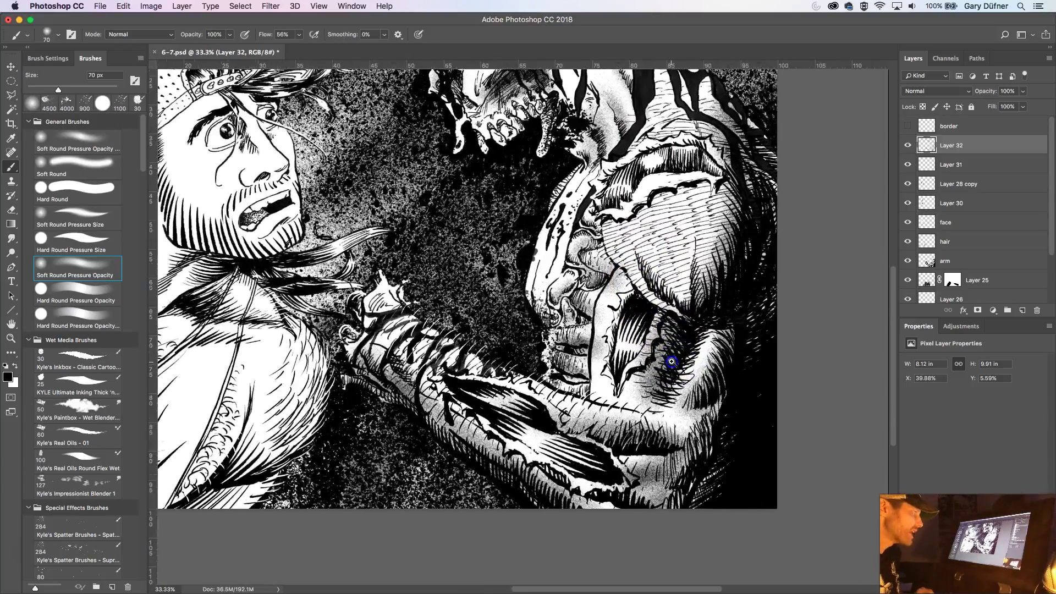
{"action": "left_click", "coordinate": [979, 311]}
{"action": "key", "text": "x"}
{"action": "left_click", "coordinate": [78, 360]}
{"action": "left_click", "coordinate": [15, 365]}
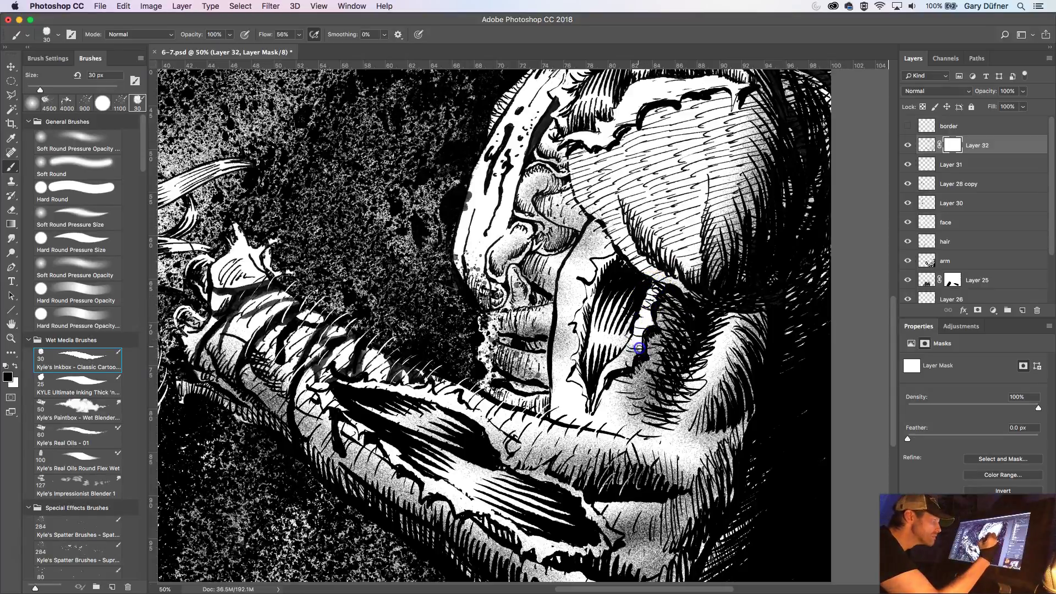
- Mask out the grainy shading on the torn skin strip and wound edge along the zombie's torso
{"action": "mouse_move", "coordinate": [620, 357]}
{"action": "left_mouse_down"}
{"action": "mouse_move", "coordinate": [638, 325]}
{"action": "mouse_move", "coordinate": [596, 313]}
{"action": "mouse_move", "coordinate": [557, 345]}
{"action": "mouse_move", "coordinate": [568, 333]}
{"action": "mouse_move", "coordinate": [563, 387]}
{"action": "left_mouse_up"}
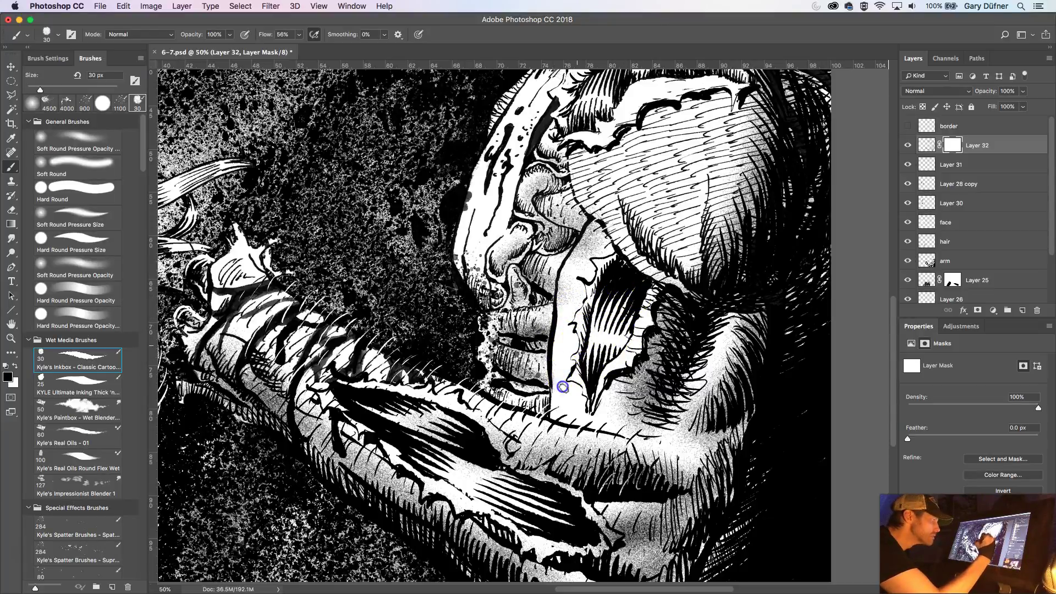
{"action": "mouse_move", "coordinate": [580, 258]}
{"action": "left_mouse_down"}
{"action": "mouse_move", "coordinate": [573, 238]}
{"action": "mouse_move", "coordinate": [609, 242]}
{"action": "mouse_move", "coordinate": [605, 216]}
{"action": "mouse_move", "coordinate": [597, 278]}
{"action": "mouse_move", "coordinate": [582, 276]}
{"action": "mouse_move", "coordinate": [604, 267]}
{"action": "left_mouse_up"}
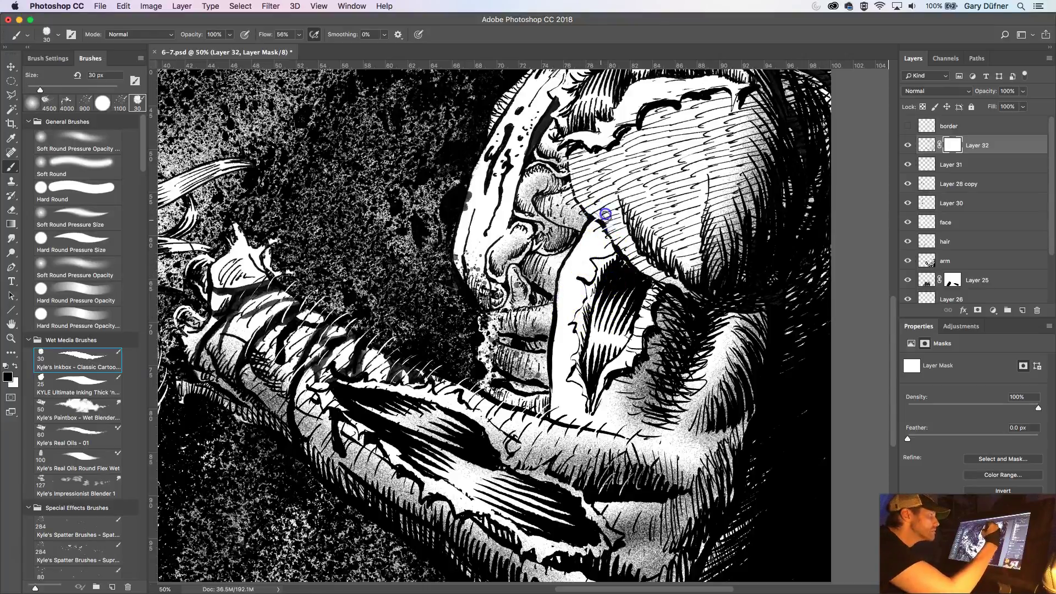
{"action": "left_click_drag", "start_coordinate": [632, 165], "coordinate": [601, 370]}
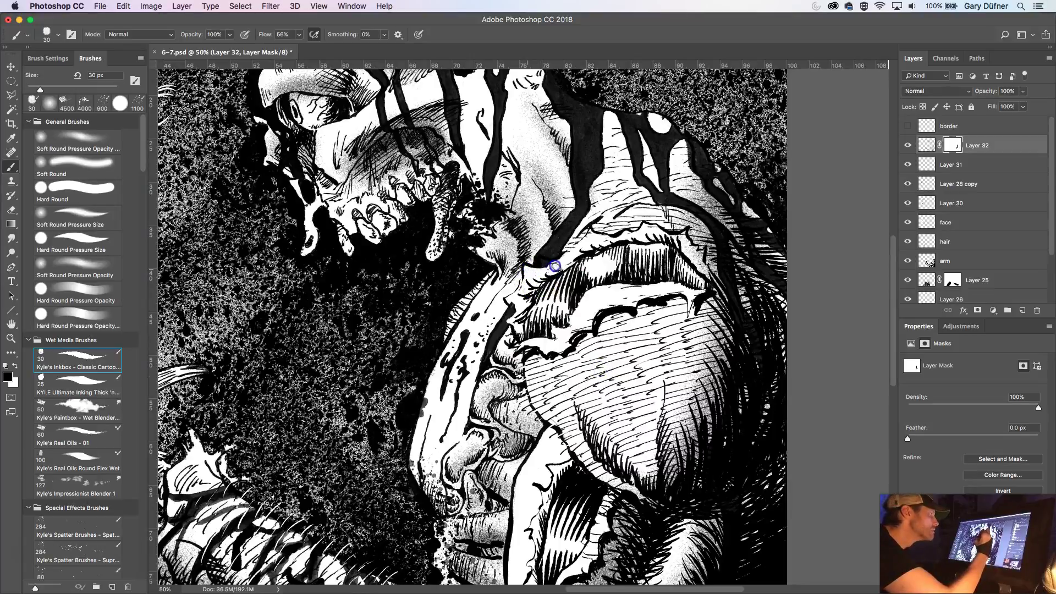
{"action": "left_click_drag", "start_coordinate": [575, 502], "coordinate": [605, 340]}
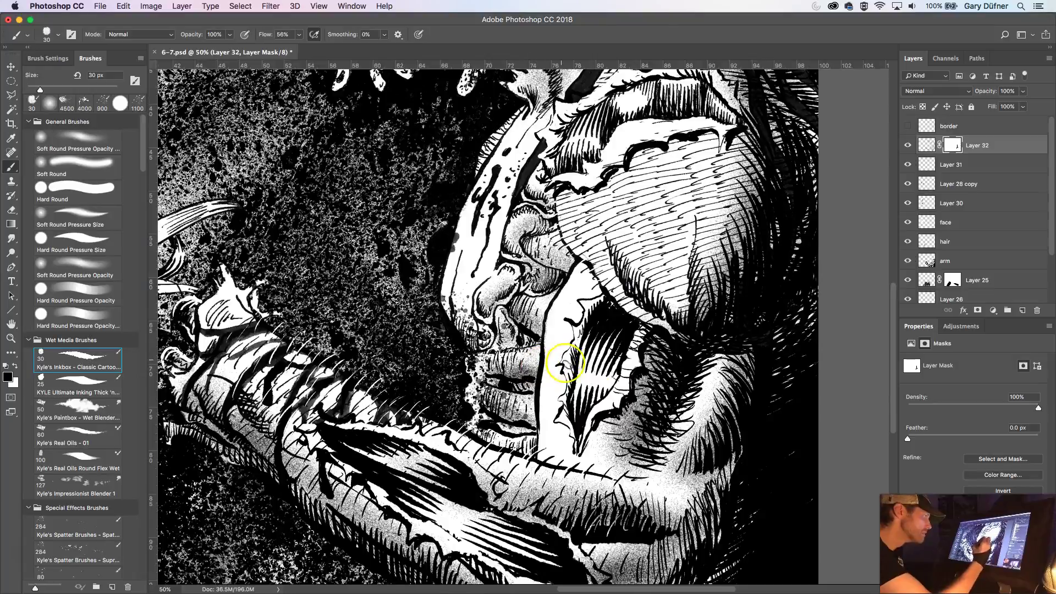
- Mask out the grainy shading along the torn edges and inside of the zombie's forearm wound
{"action": "scroll", "coordinate": [684, 448], "scroll_direction": "down", "scroll_amount": 5}
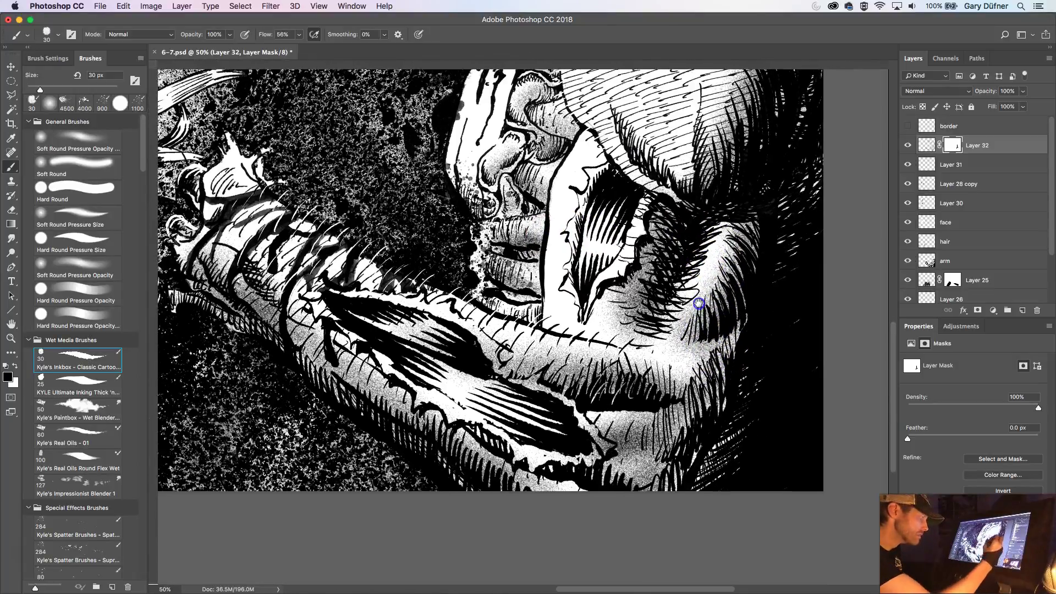
{"action": "left_click_drag", "start_coordinate": [632, 323], "coordinate": [712, 370]}
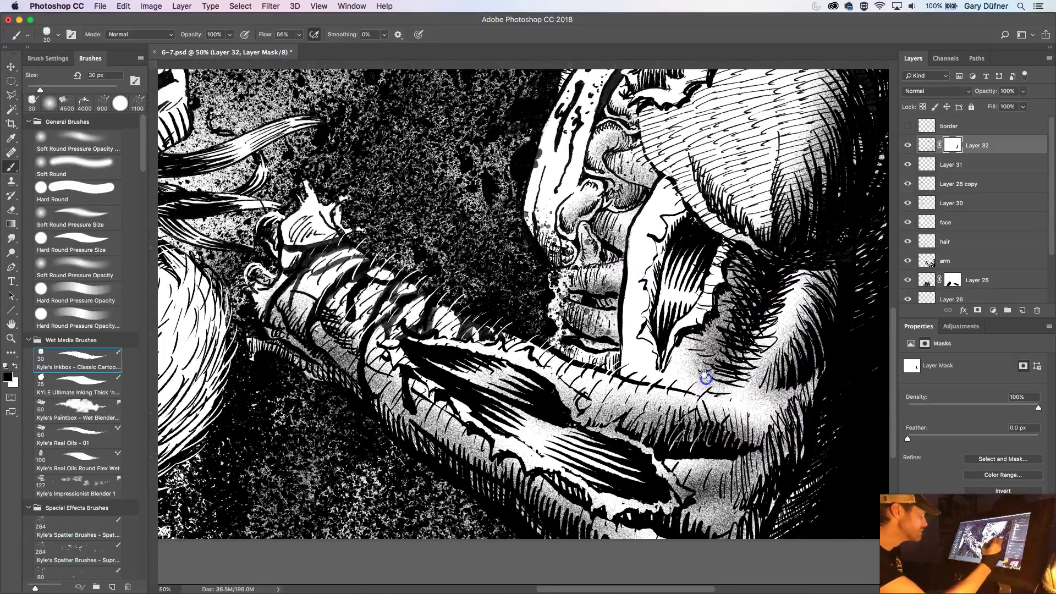
{"action": "mouse_move", "coordinate": [483, 375]}
{"action": "left_mouse_down"}
{"action": "mouse_move", "coordinate": [517, 398]}
{"action": "mouse_move", "coordinate": [493, 398]}
{"action": "mouse_move", "coordinate": [509, 413]}
{"action": "mouse_move", "coordinate": [573, 436]}
{"action": "mouse_move", "coordinate": [613, 434]}
{"action": "mouse_move", "coordinate": [569, 448]}
{"action": "mouse_move", "coordinate": [632, 485]}
{"action": "mouse_move", "coordinate": [614, 509]}
{"action": "left_mouse_up"}
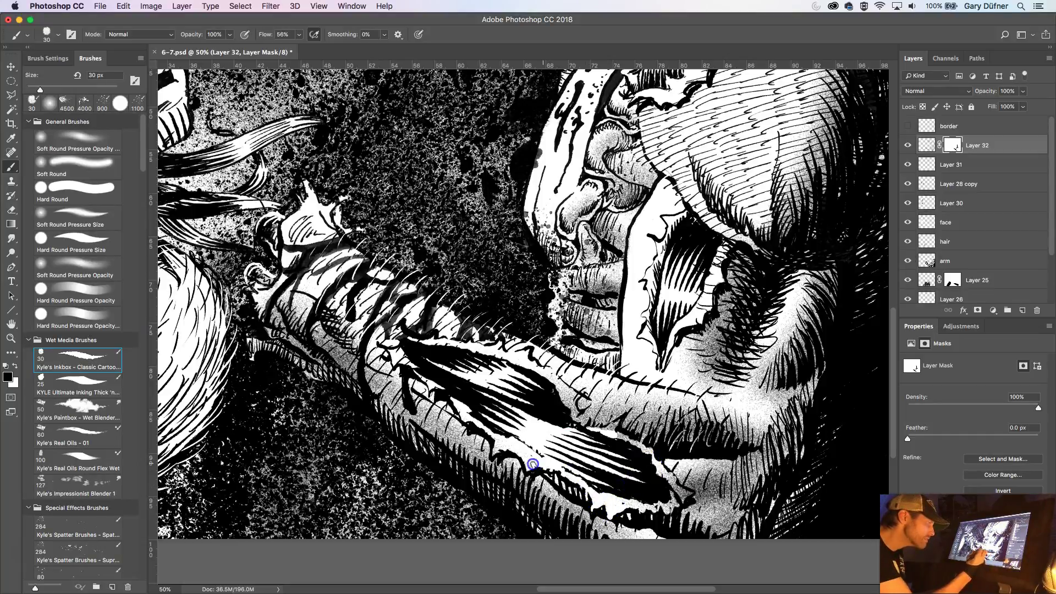
{"action": "left_click_drag", "start_coordinate": [466, 416], "coordinate": [472, 408]}
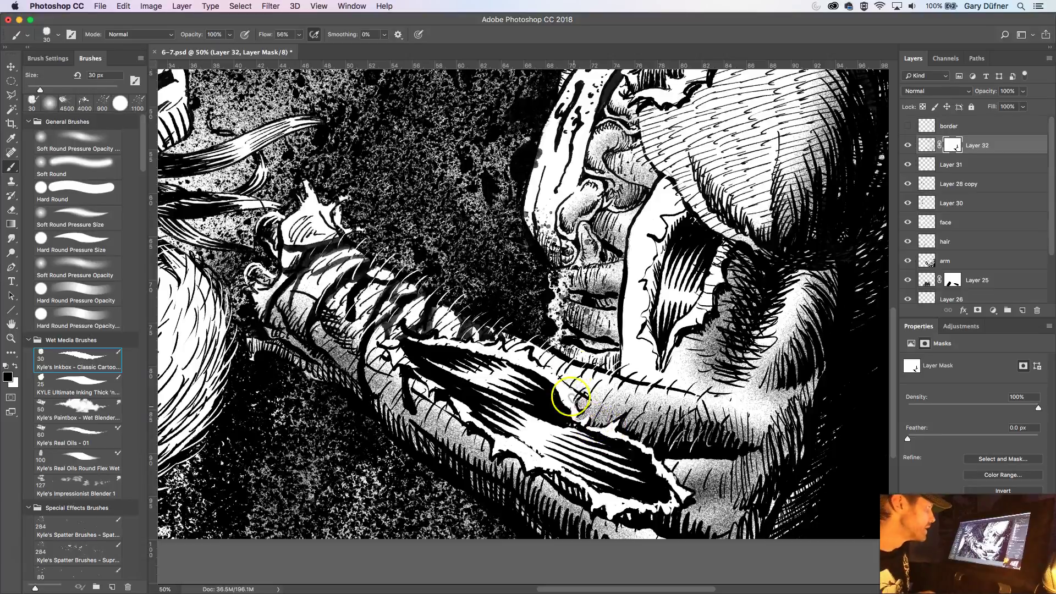
- Toggle Layer 32's visibility with the whole page in view to compare the artwork with and without the shading
{"action": "scroll", "coordinate": [599, 379], "scroll_direction": "down", "scroll_amount": 1}
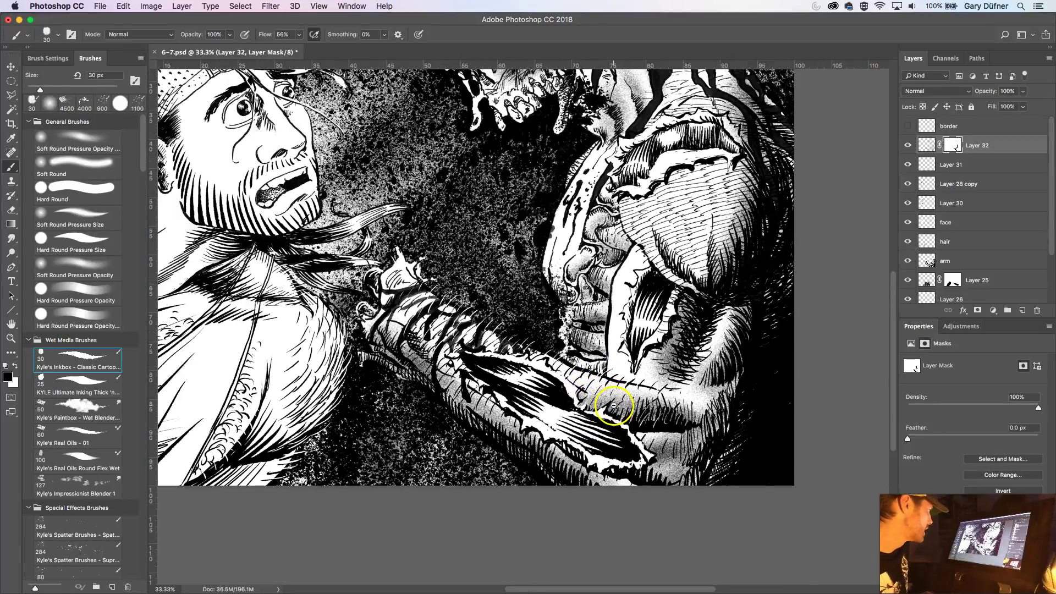
{"action": "scroll", "coordinate": [605, 396], "scroll_direction": "down", "scroll_amount": 1}
{"action": "left_click_drag", "start_coordinate": [618, 354], "coordinate": [671, 444]}
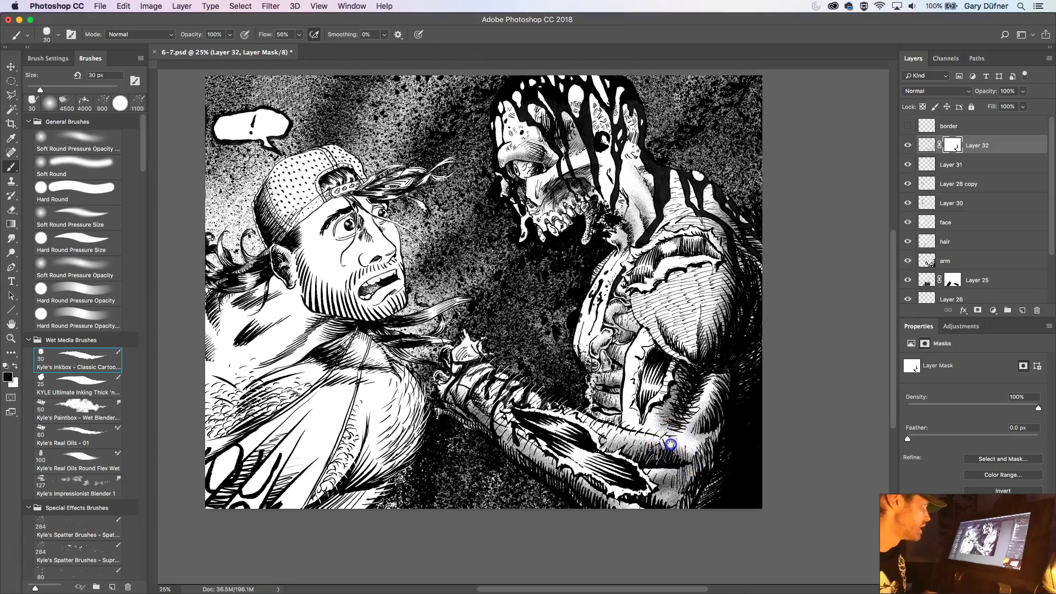
{"action": "key", "text": "super+r"}
{"action": "left_click", "coordinate": [908, 146]}
{"action": "left_click", "coordinate": [908, 146]}
{"action": "left_click", "coordinate": [908, 146]}
{"action": "left_click", "coordinate": [908, 146]}
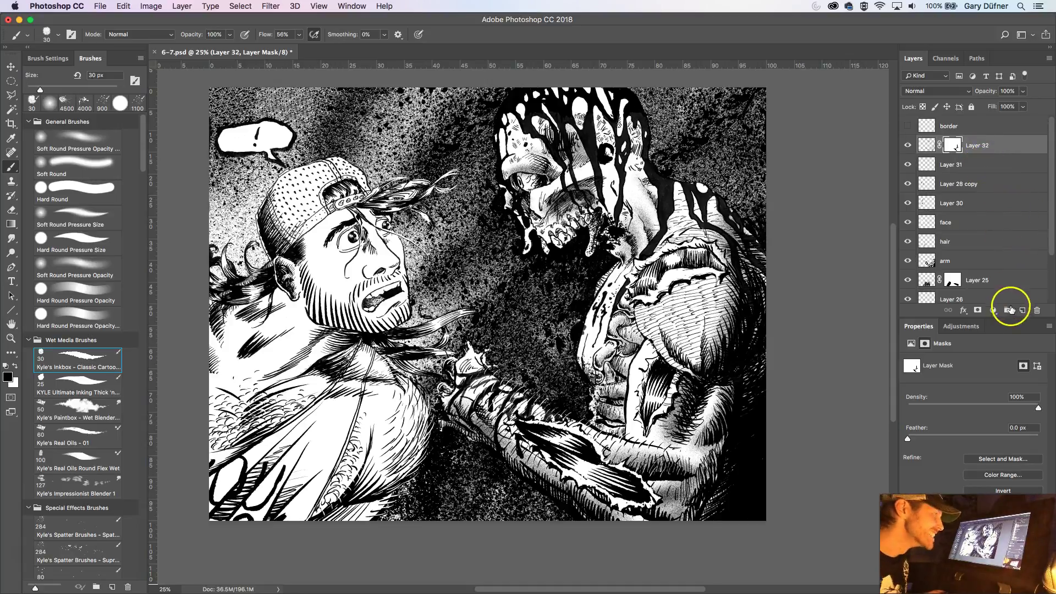
- Add a new blank layer above Layer 32, rename Layer 32 to "shdaing", and make the new layer active
{"action": "left_click", "coordinate": [1021, 310]}
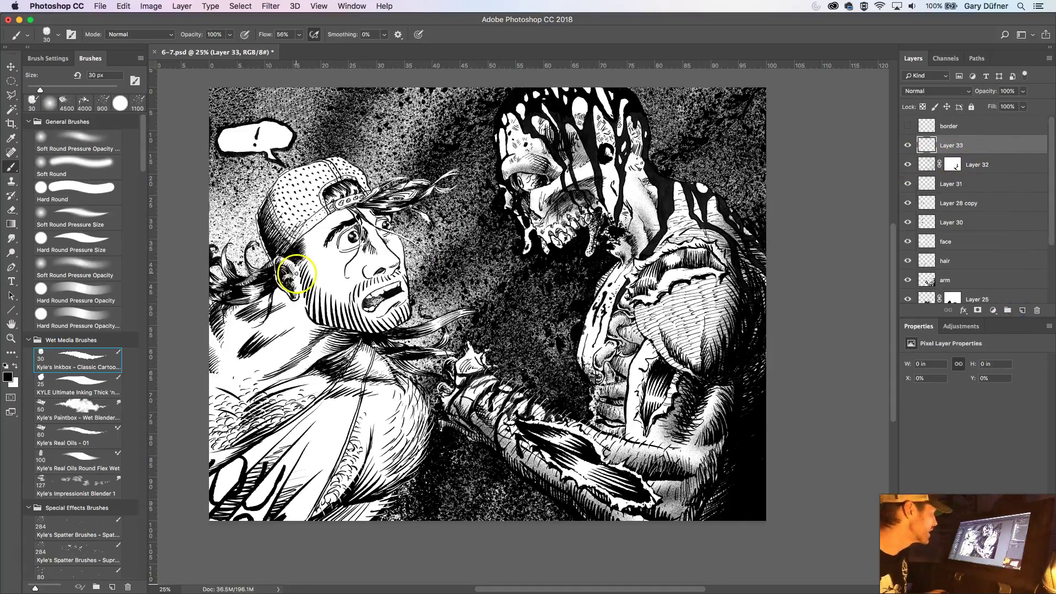
{"action": "double_click", "coordinate": [980, 165]}
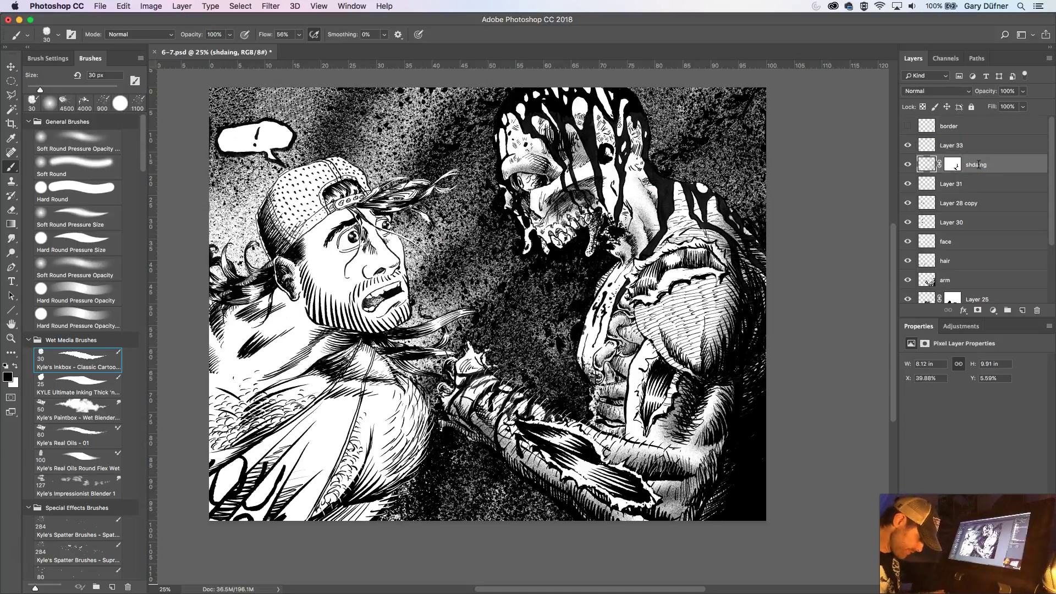
{"action": "left_click", "coordinate": [969, 145]}
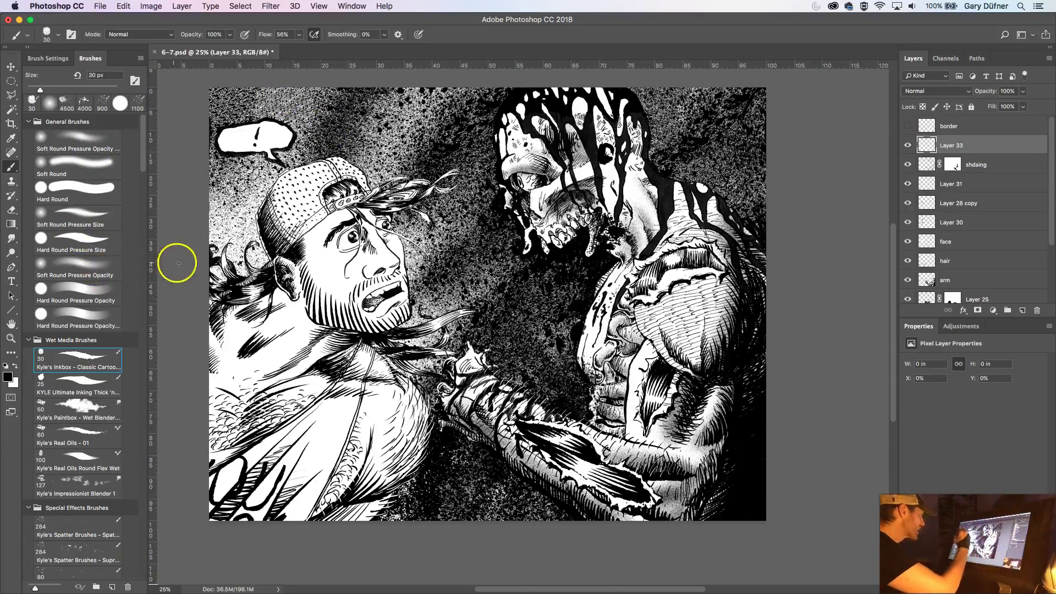
- Set up the Soft Round Pressure Opacity brush at 90 px for shading the man's shoulder
{"action": "left_click", "coordinate": [83, 268]}
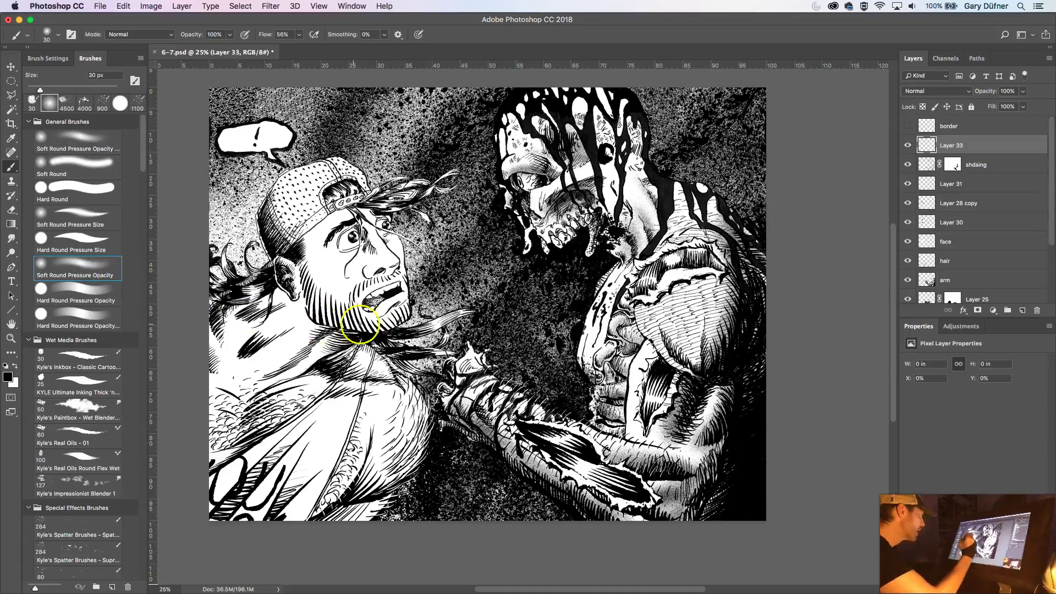
{"action": "mouse_move", "coordinate": [417, 362]}
{"action": "left_mouse_down"}
{"action": "mouse_move", "coordinate": [478, 318]}
{"action": "mouse_move", "coordinate": [531, 369]}
{"action": "left_mouse_up"}
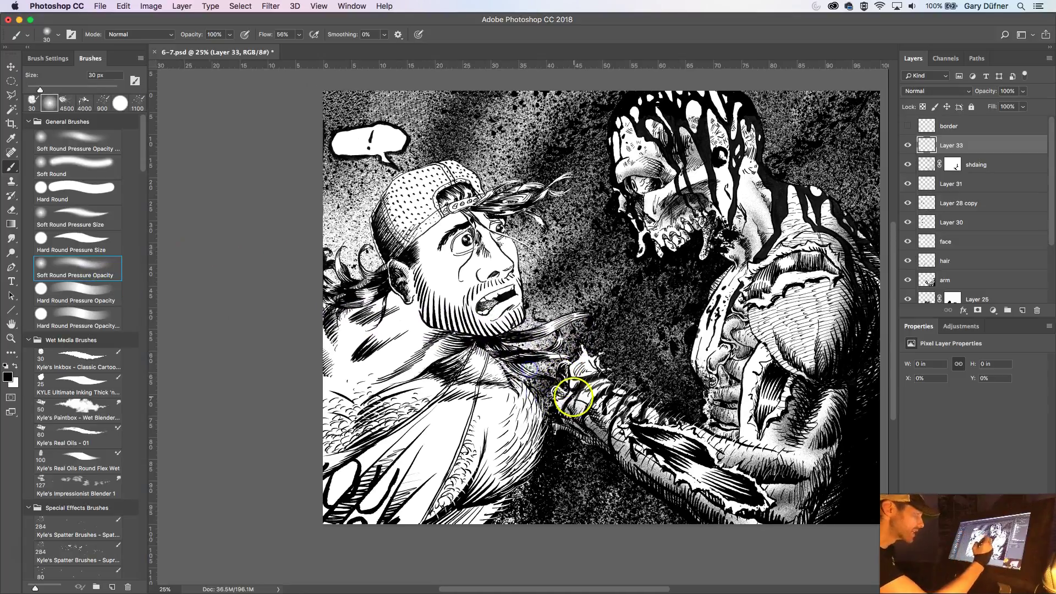
{"action": "key", "text": "bracketright"}
{"action": "key", "text": "bracketright"}
{"action": "key", "text": "bracketright"}
{"action": "key", "text": "bracketright"}
{"action": "key", "text": "bracketright"}
{"action": "key", "text": "bracketright"}
{"action": "mouse_move", "coordinate": [494, 450]}
{"action": "left_mouse_down"}
{"action": "mouse_move", "coordinate": [490, 426]}
{"action": "mouse_move", "coordinate": [463, 504]}
{"action": "left_mouse_up"}
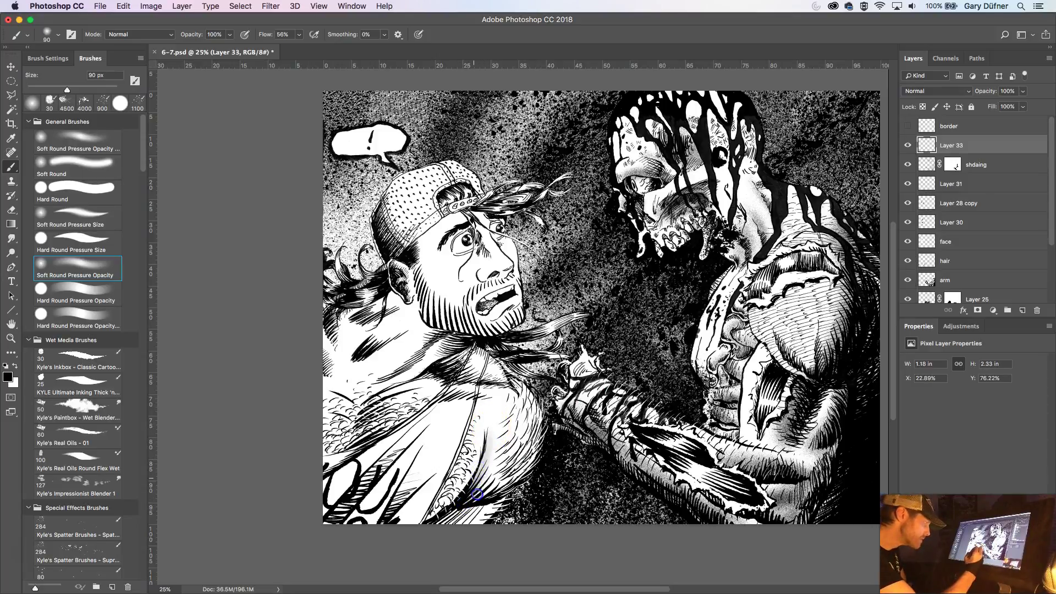
{"action": "mouse_move", "coordinate": [482, 466]}
{"action": "left_mouse_down"}
{"action": "mouse_move", "coordinate": [506, 488]}
{"action": "mouse_move", "coordinate": [486, 467]}
{"action": "mouse_move", "coordinate": [513, 481]}
{"action": "mouse_move", "coordinate": [493, 457]}
{"action": "mouse_move", "coordinate": [481, 491]}
{"action": "left_mouse_up"}
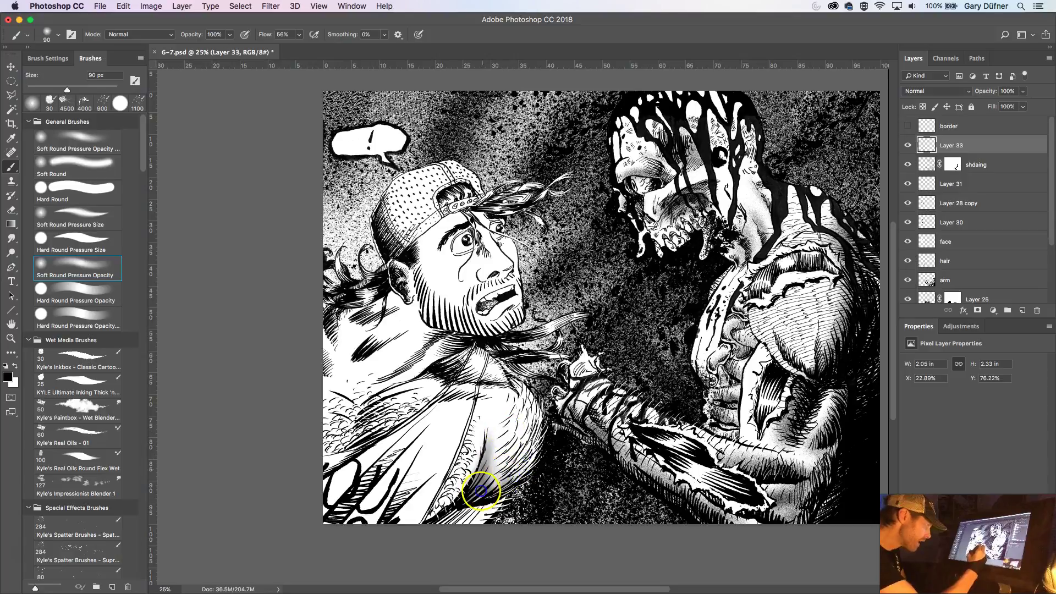
{"action": "mouse_move", "coordinate": [608, 495]}
{"action": "left_mouse_down"}
{"action": "mouse_move", "coordinate": [618, 319]}
{"action": "mouse_move", "coordinate": [634, 313]}
{"action": "left_mouse_up"}
{"action": "key", "text": "super+a"}
{"action": "key", "text": "BackSpace"}
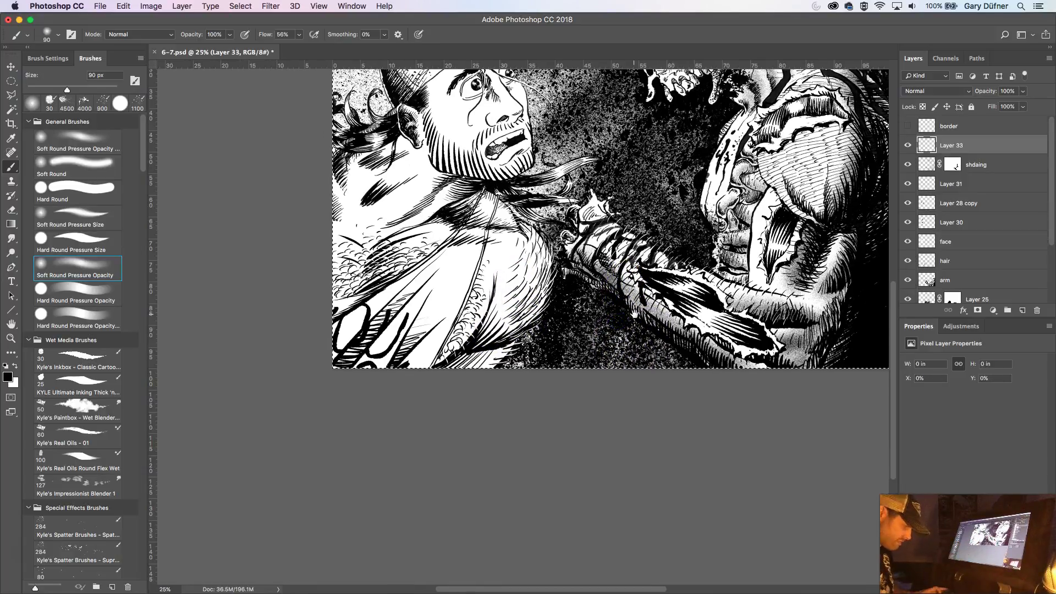
- Paint soft black shading along the man's armpit crease and upper arm on Layer 33, using a 50 px brush for the finer strokes
{"action": "key", "text": "bracketright"}
{"action": "key", "text": "bracketright"}
{"action": "key", "text": "bracketright"}
{"action": "key", "text": "bracketright"}
{"action": "key", "text": "bracketright"}
{"action": "key", "text": "bracketright"}
{"action": "key", "text": "bracketright"}
{"action": "mouse_move", "coordinate": [491, 322]}
{"action": "left_mouse_down"}
{"action": "mouse_move", "coordinate": [476, 346]}
{"action": "mouse_move", "coordinate": [504, 314]}
{"action": "mouse_move", "coordinate": [481, 345]}
{"action": "mouse_move", "coordinate": [503, 295]}
{"action": "mouse_move", "coordinate": [495, 338]}
{"action": "mouse_move", "coordinate": [519, 315]}
{"action": "mouse_move", "coordinate": [492, 343]}
{"action": "mouse_move", "coordinate": [557, 295]}
{"action": "mouse_move", "coordinate": [523, 334]}
{"action": "mouse_move", "coordinate": [571, 271]}
{"action": "mouse_move", "coordinate": [513, 341]}
{"action": "mouse_move", "coordinate": [560, 283]}
{"action": "mouse_move", "coordinate": [539, 322]}
{"action": "mouse_move", "coordinate": [561, 273]}
{"action": "mouse_move", "coordinate": [513, 341]}
{"action": "mouse_move", "coordinate": [484, 338]}
{"action": "mouse_move", "coordinate": [519, 347]}
{"action": "mouse_move", "coordinate": [465, 339]}
{"action": "left_mouse_up"}
{"action": "key", "text": "["}
{"action": "key", "text": "["}
{"action": "key", "text": "["}
{"action": "key", "text": "["}
{"action": "mouse_move", "coordinate": [498, 279]}
{"action": "left_mouse_down"}
{"action": "mouse_move", "coordinate": [426, 368]}
{"action": "mouse_move", "coordinate": [415, 375]}
{"action": "mouse_move", "coordinate": [423, 357]}
{"action": "mouse_move", "coordinate": [390, 388]}
{"action": "mouse_move", "coordinate": [428, 348]}
{"action": "mouse_move", "coordinate": [366, 384]}
{"action": "mouse_move", "coordinate": [459, 324]}
{"action": "mouse_move", "coordinate": [404, 373]}
{"action": "mouse_move", "coordinate": [491, 284]}
{"action": "mouse_move", "coordinate": [483, 315]}
{"action": "mouse_move", "coordinate": [498, 265]}
{"action": "mouse_move", "coordinate": [481, 321]}
{"action": "mouse_move", "coordinate": [503, 253]}
{"action": "mouse_move", "coordinate": [477, 351]}
{"action": "mouse_move", "coordinate": [505, 272]}
{"action": "mouse_move", "coordinate": [554, 260]}
{"action": "mouse_move", "coordinate": [508, 274]}
{"action": "left_mouse_up"}
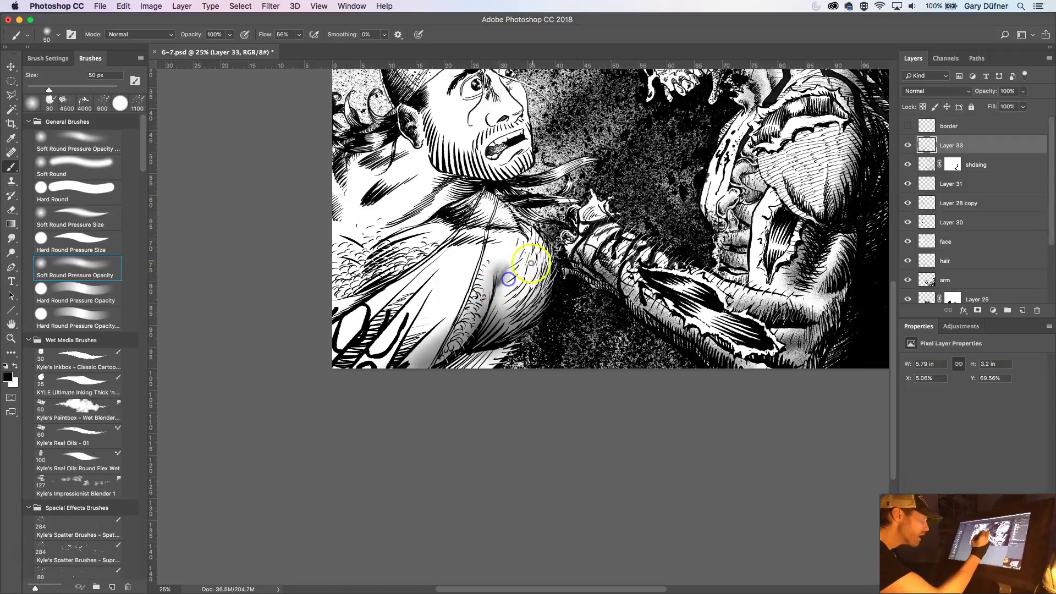
{"action": "mouse_move", "coordinate": [509, 307]}
{"action": "left_mouse_down"}
{"action": "mouse_move", "coordinate": [518, 215]}
{"action": "mouse_move", "coordinate": [434, 270]}
{"action": "left_mouse_up"}
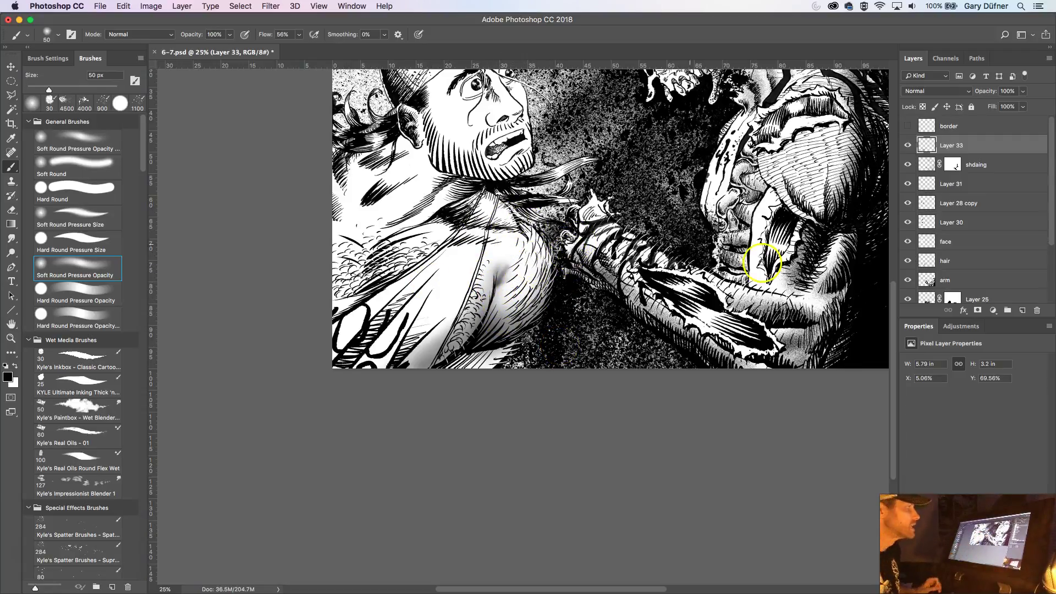
- Try Multiply on Layer 33, and settle on Dissolve as its blending mode
{"action": "left_click", "coordinate": [921, 90]}
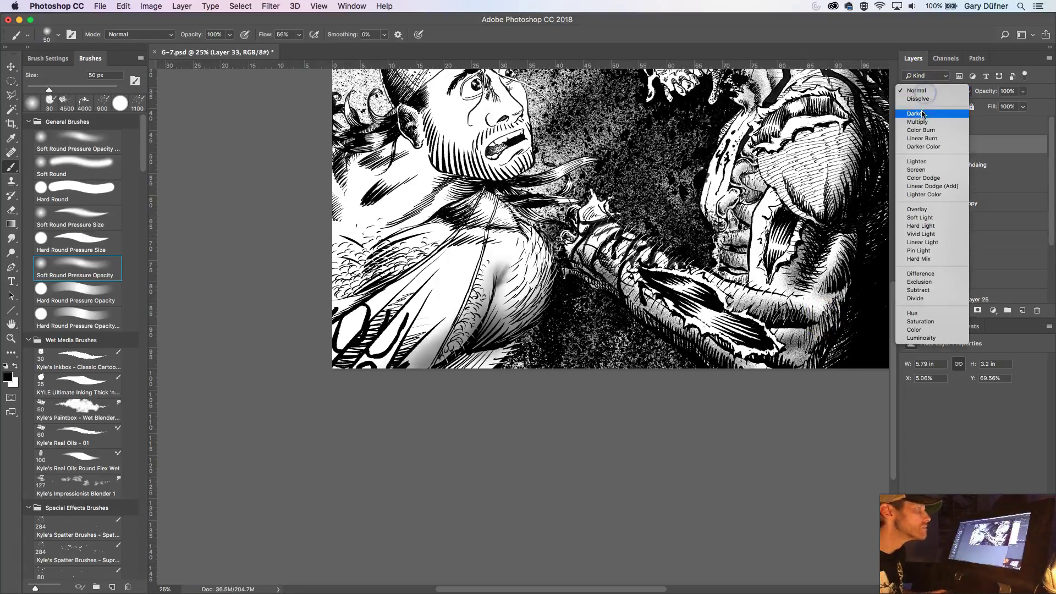
{"action": "left_click", "coordinate": [922, 122]}
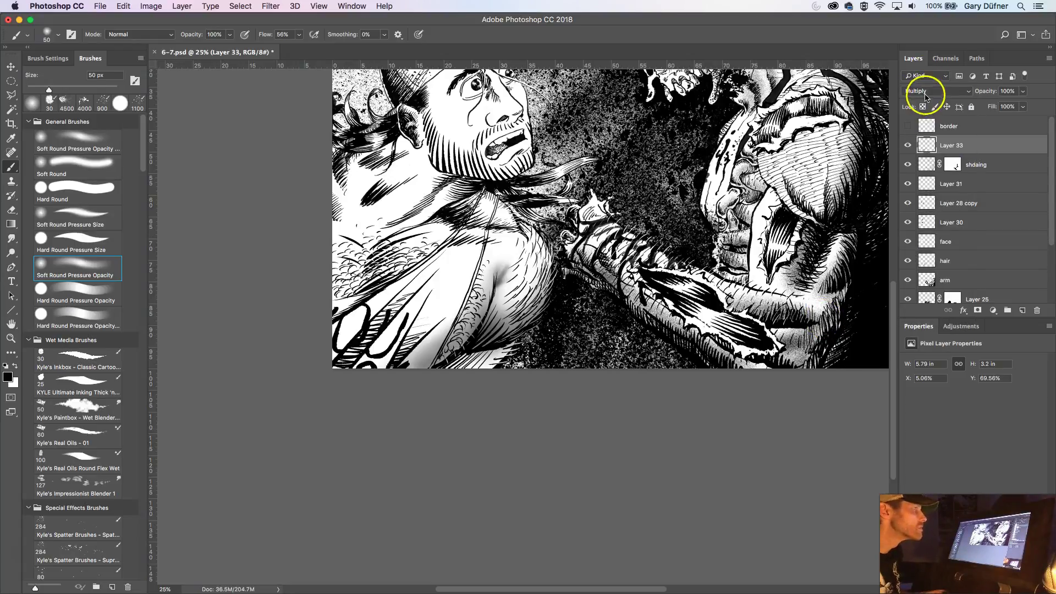
{"action": "left_click", "coordinate": [925, 95]}
{"action": "left_click", "coordinate": [922, 64]}
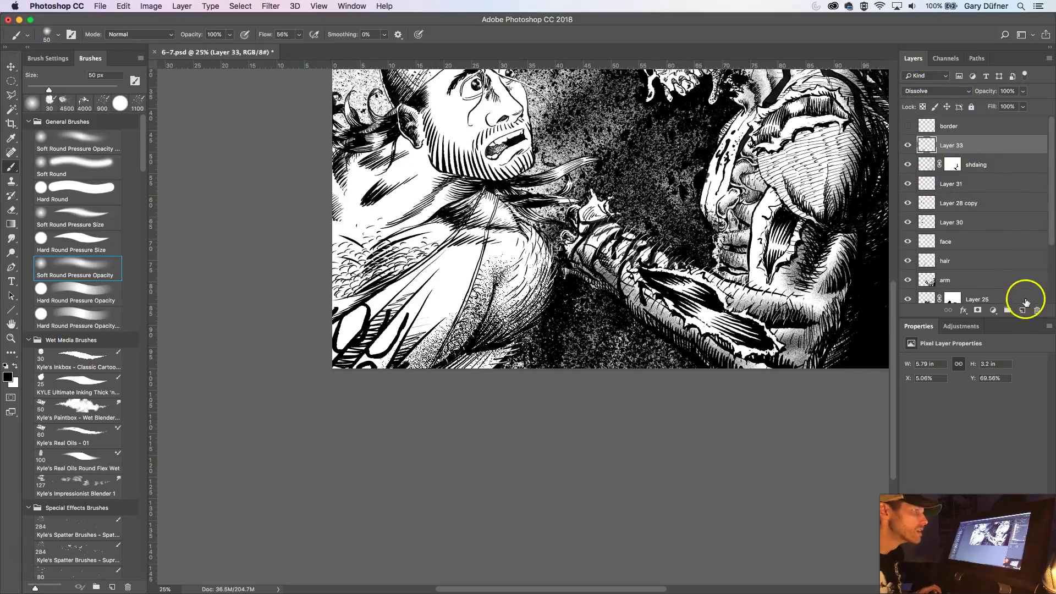
- Add a new blank layer above Layer 33 and merge the two layers to bake in the dissolve grain
{"action": "left_click", "coordinate": [1023, 310]}
{"action": "left_click", "coordinate": [967, 165], "text": "shift"}
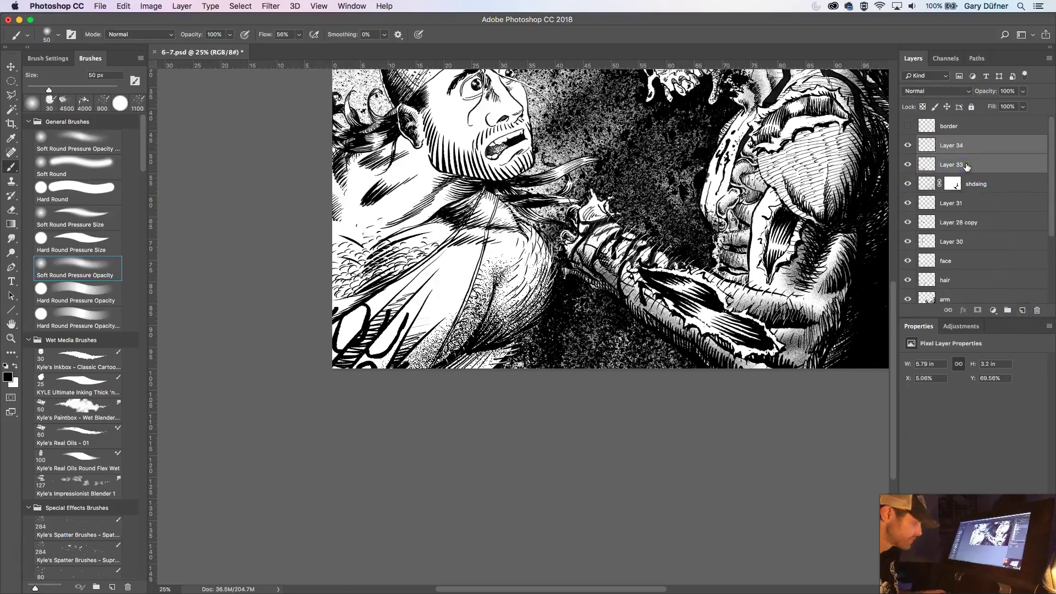
{"action": "key", "text": "super+e"}
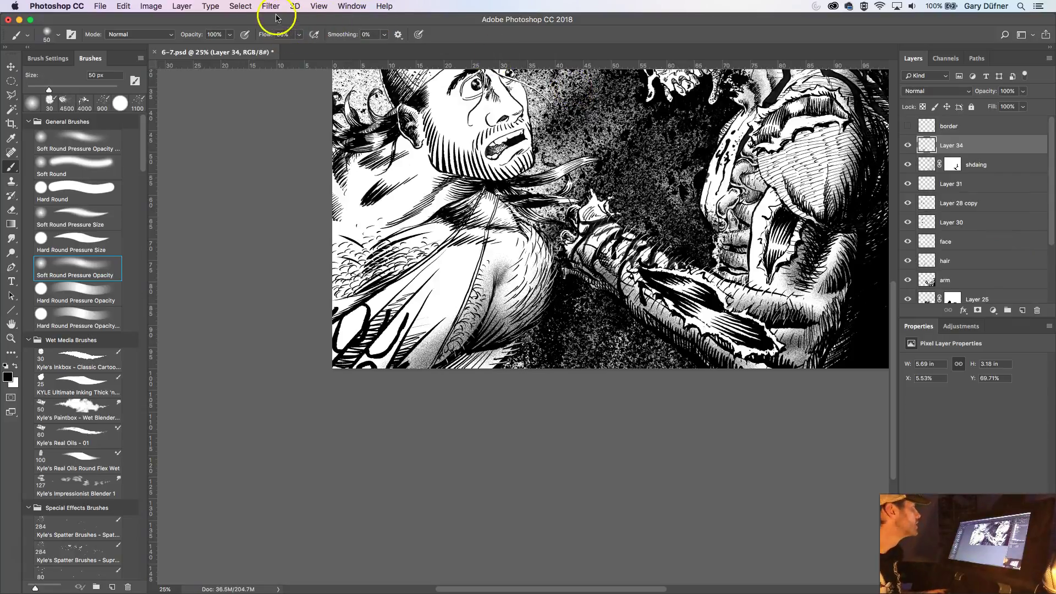
- Apply a slight Gaussian Blur to the merged grainy shading on Layer 34
{"action": "left_click", "coordinate": [273, 7]}
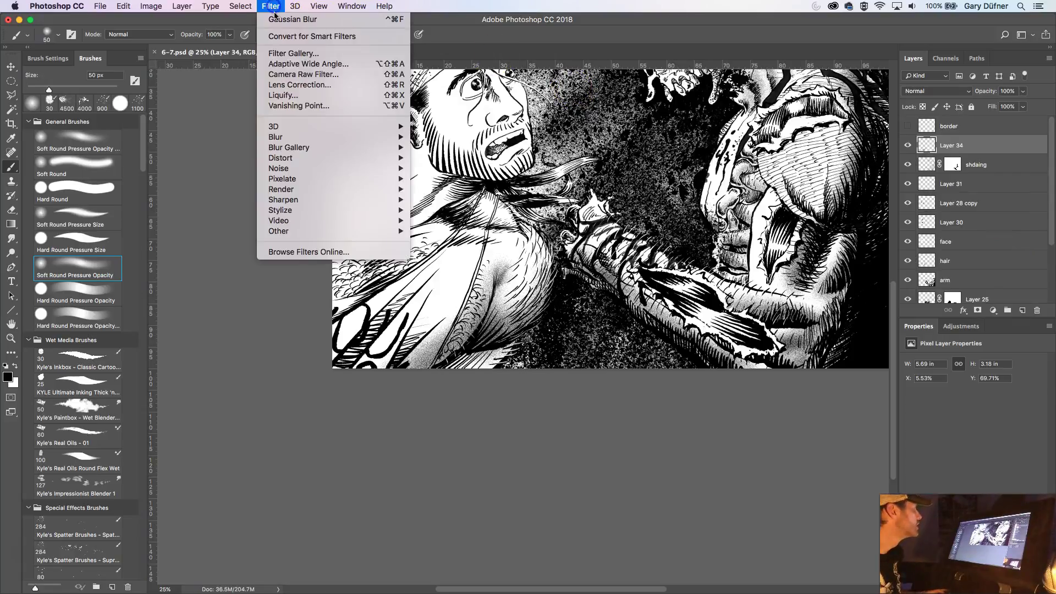
{"action": "mouse_move", "coordinate": [352, 137]}
{"action": "left_click", "coordinate": [440, 179]}
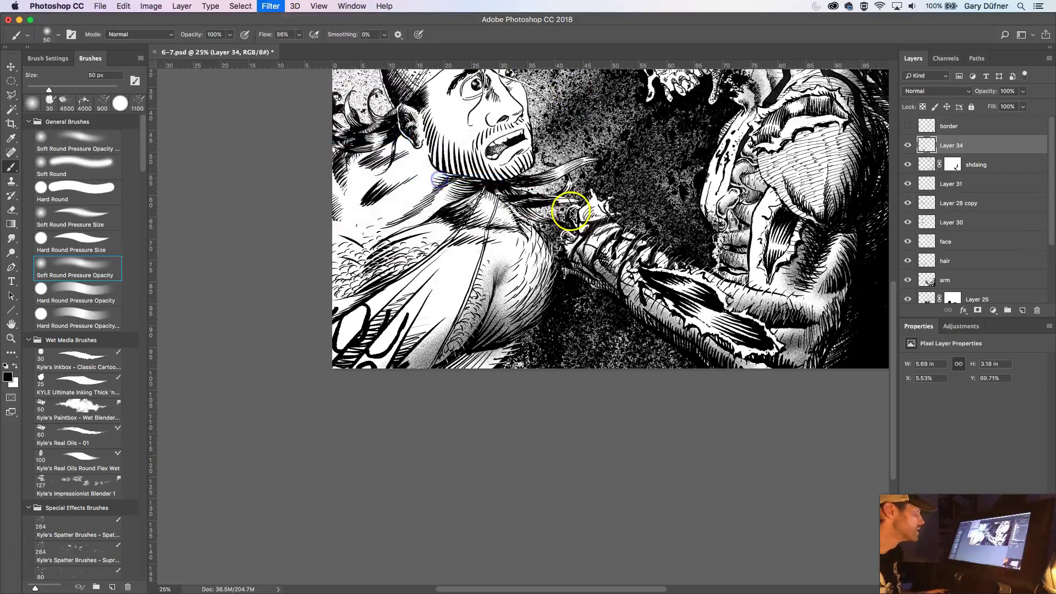
{"action": "left_click", "coordinate": [826, 187]}
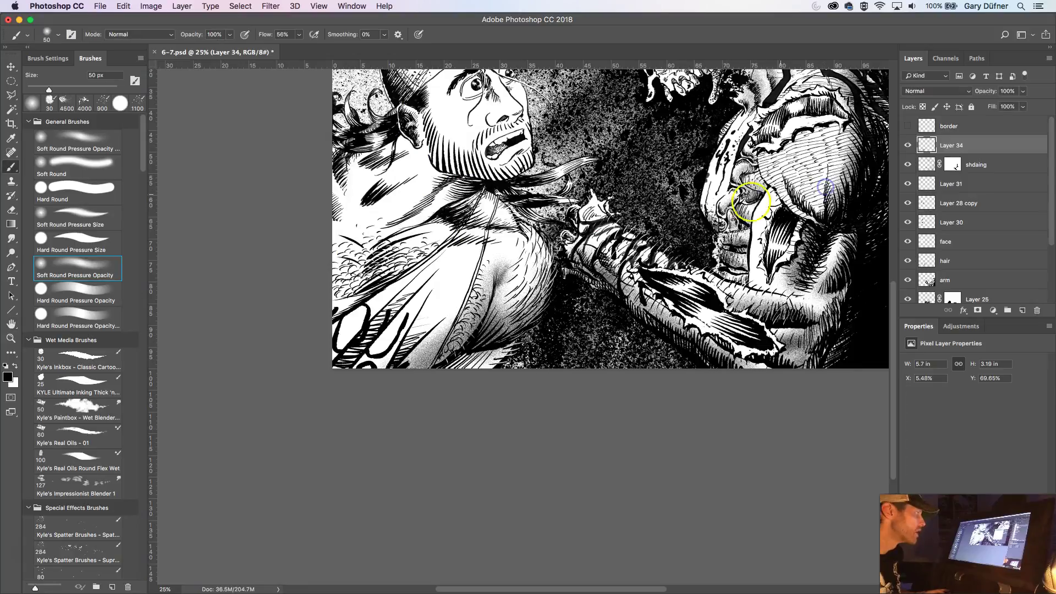
- Examine the grainy shading on the man's shoulder up close and with the whole page in view
{"action": "left_click_drag", "start_coordinate": [604, 256], "coordinate": [494, 362]}
{"action": "scroll", "coordinate": [443, 432], "scroll_direction": "up", "scroll_amount": 2}
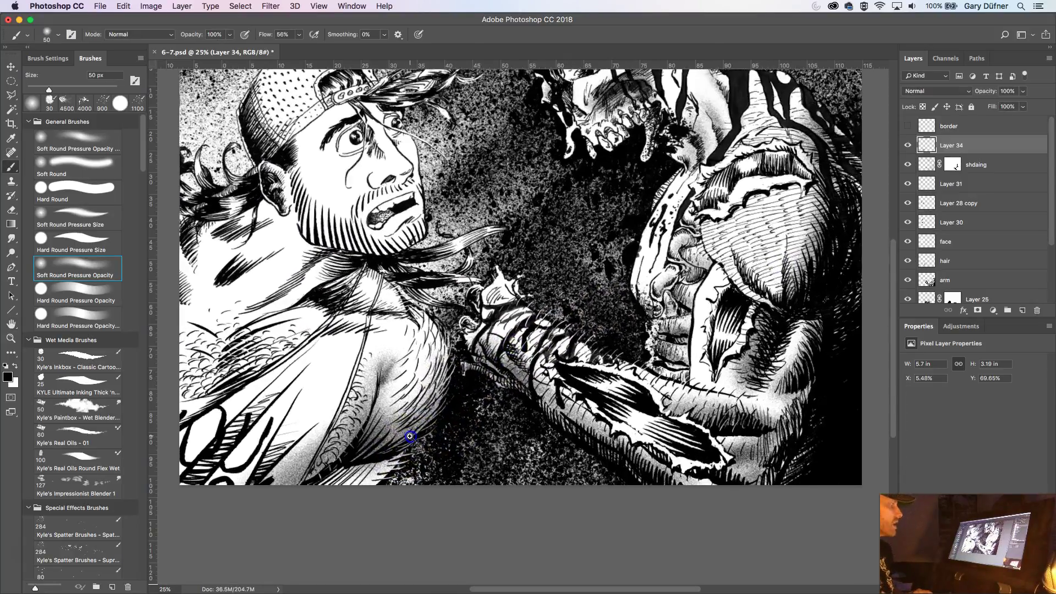
{"action": "scroll", "coordinate": [385, 345], "scroll_direction": "down", "scroll_amount": 3}
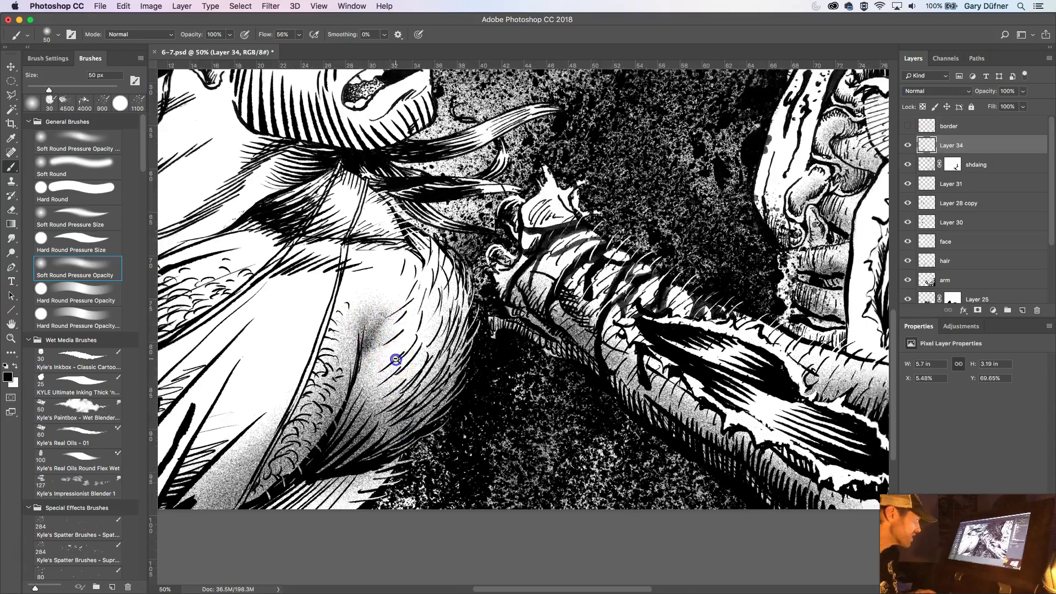
{"action": "left_click_drag", "start_coordinate": [545, 385], "coordinate": [521, 398]}
{"action": "key", "text": "super+r"}
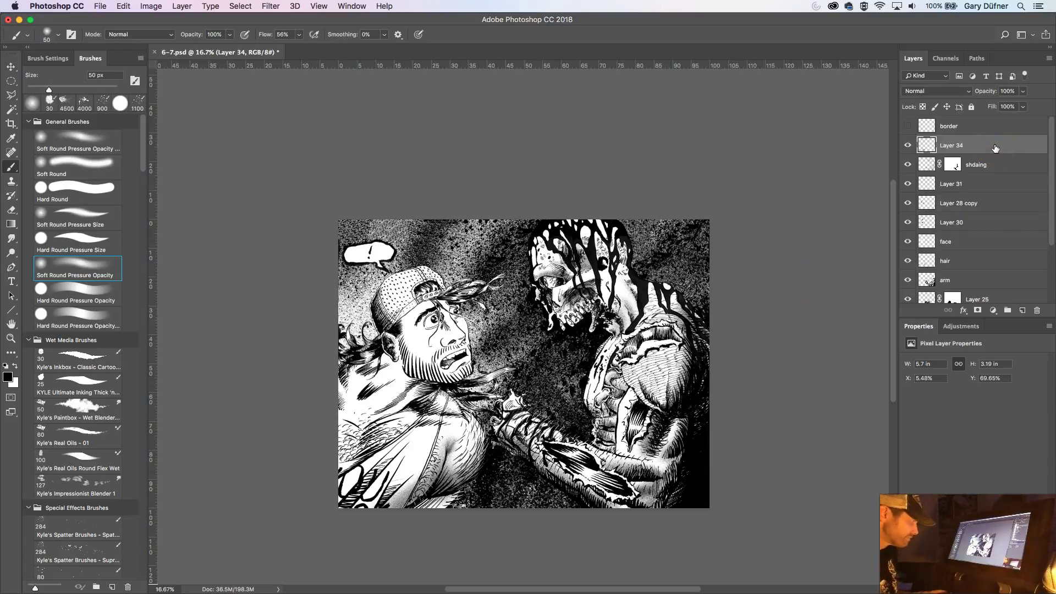
- Try deleting Layer 34, undo the deletion, and clear the layer's painted shading instead
{"action": "key", "text": "Delete"}
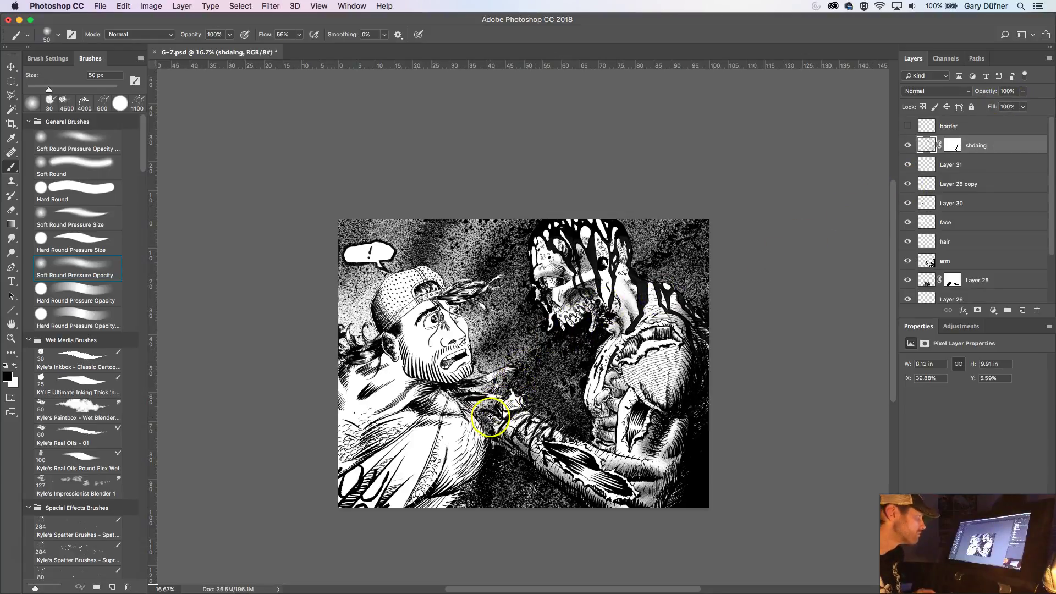
{"action": "key", "text": "super+z"}
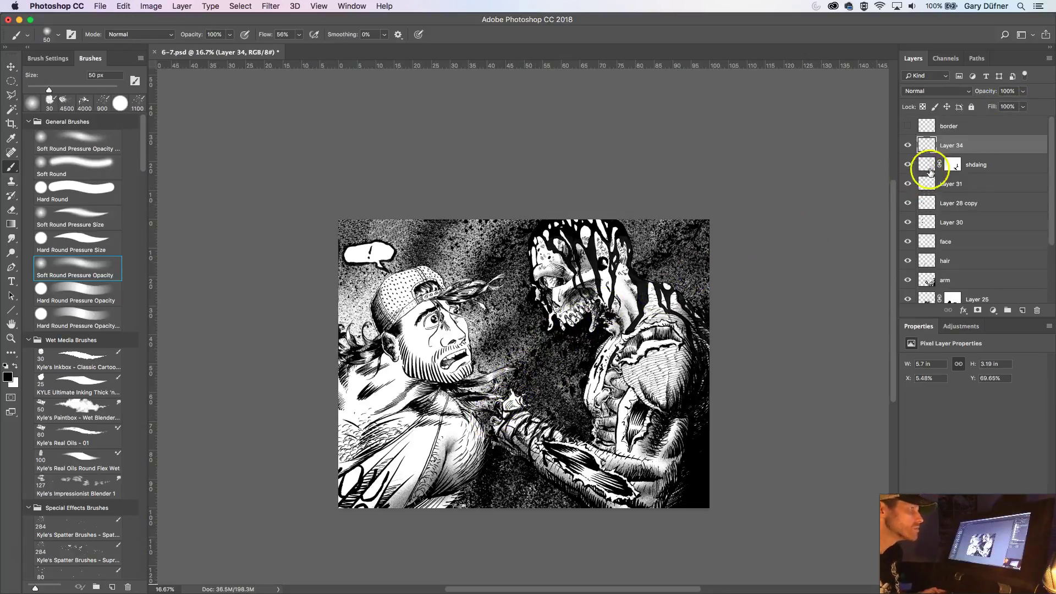
{"action": "key", "text": "Delete"}
{"action": "key", "text": "super+d"}
- Paint soft black shading around the man's armpit crease and along his upper arm on Layer 34 with a 200 px brush
{"action": "key", "text": "super+plus"}
{"action": "key", "text": "super+plus"}
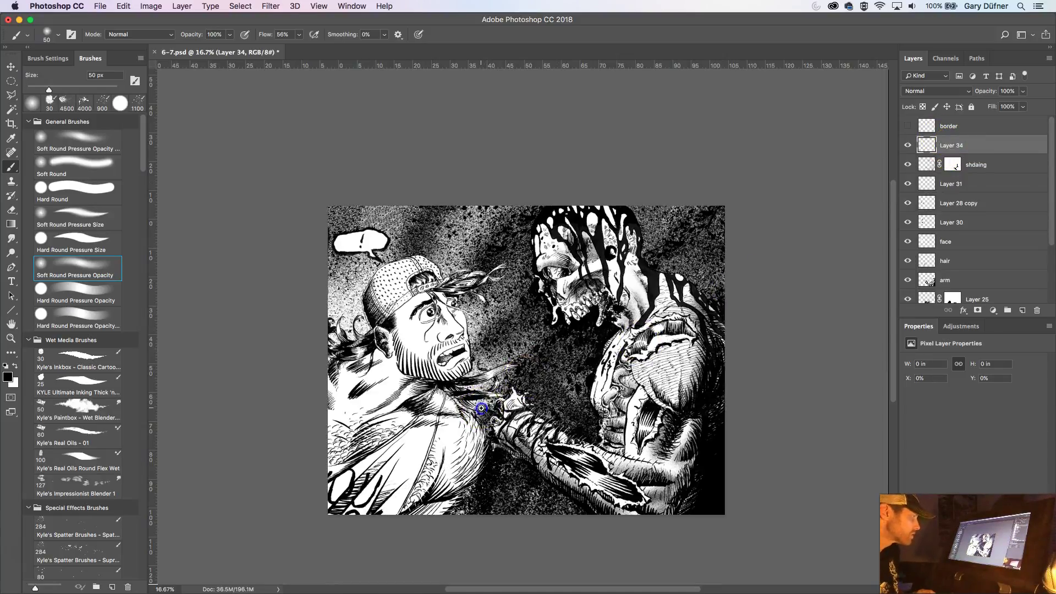
{"action": "left_click_drag", "start_coordinate": [484, 413], "coordinate": [557, 295]}
{"action": "key", "text": "super+r"}
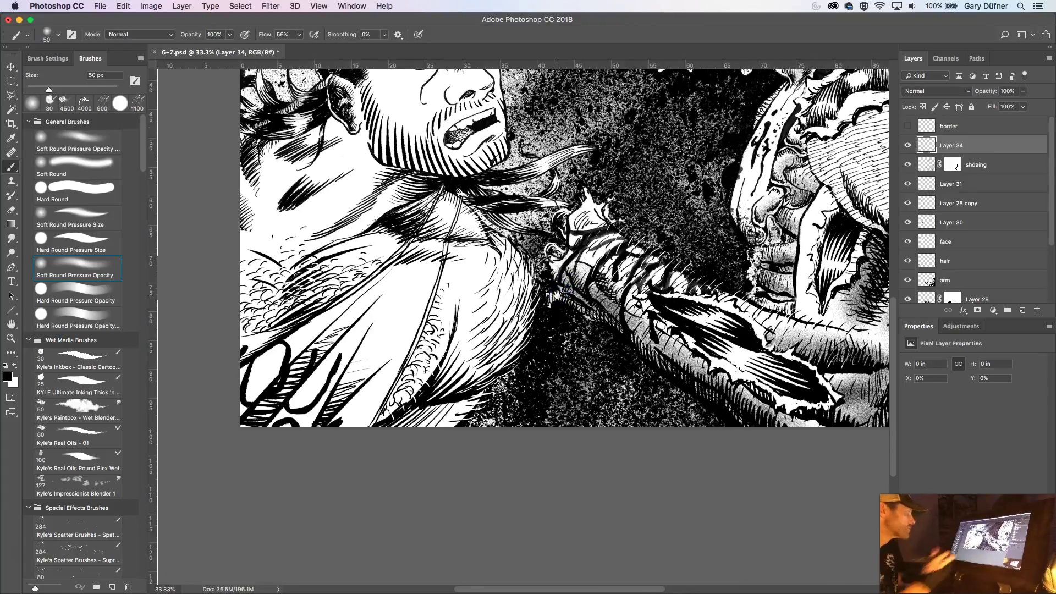
{"action": "key", "text": "bracketright"}
{"action": "key", "text": "bracketright"}
{"action": "key", "text": "bracketright"}
{"action": "key", "text": "bracketright"}
{"action": "key", "text": "bracketright"}
{"action": "key", "text": "bracketright"}
{"action": "key", "text": "bracketright"}
{"action": "key", "text": "bracketright"}
{"action": "key", "text": "bracketright"}
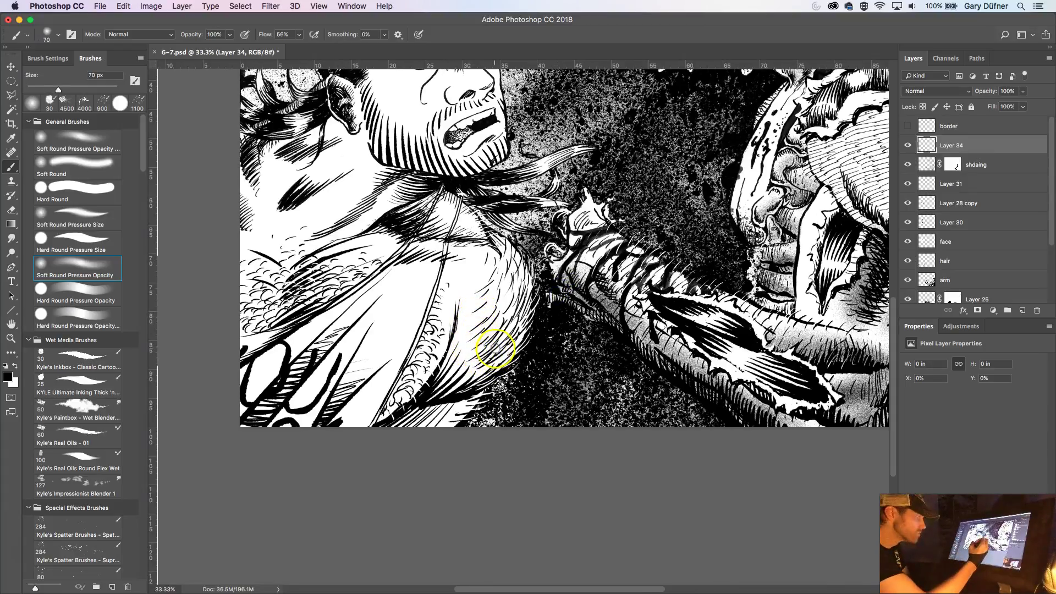
{"action": "left_click_drag", "start_coordinate": [429, 394], "coordinate": [460, 335]}
{"action": "mouse_move", "coordinate": [459, 375]}
{"action": "left_mouse_down"}
{"action": "mouse_move", "coordinate": [490, 370]}
{"action": "mouse_move", "coordinate": [441, 397]}
{"action": "mouse_move", "coordinate": [525, 353]}
{"action": "mouse_move", "coordinate": [543, 282]}
{"action": "mouse_move", "coordinate": [472, 390]}
{"action": "mouse_move", "coordinate": [483, 364]}
{"action": "mouse_move", "coordinate": [425, 394]}
{"action": "mouse_move", "coordinate": [453, 360]}
{"action": "mouse_move", "coordinate": [502, 337]}
{"action": "mouse_move", "coordinate": [464, 419]}
{"action": "mouse_move", "coordinate": [434, 380]}
{"action": "mouse_move", "coordinate": [458, 301]}
{"action": "mouse_move", "coordinate": [416, 388]}
{"action": "mouse_move", "coordinate": [368, 425]}
{"action": "mouse_move", "coordinate": [422, 385]}
{"action": "mouse_move", "coordinate": [360, 427]}
{"action": "mouse_move", "coordinate": [419, 373]}
{"action": "mouse_move", "coordinate": [384, 393]}
{"action": "mouse_move", "coordinate": [376, 424]}
{"action": "mouse_move", "coordinate": [417, 376]}
{"action": "mouse_move", "coordinate": [396, 412]}
{"action": "mouse_move", "coordinate": [447, 348]}
{"action": "left_mouse_up"}
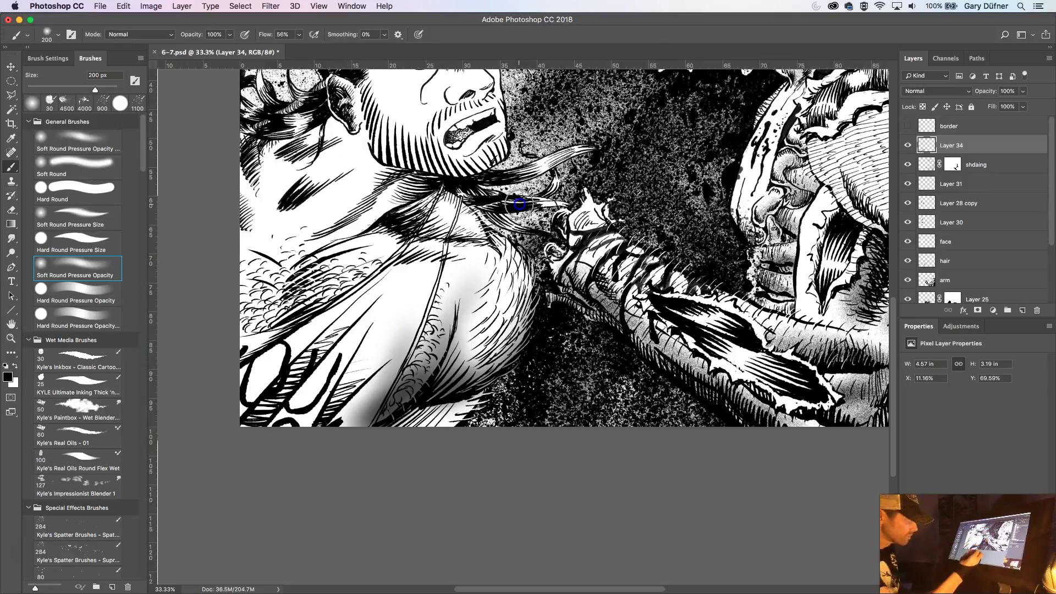
- Shade the hatched area beneath the man's arm at the page's lower edge with the soft 200 px brush
{"action": "mouse_move", "coordinate": [440, 423]}
{"action": "left_mouse_down"}
{"action": "mouse_move", "coordinate": [554, 277]}
{"action": "mouse_move", "coordinate": [554, 260]}
{"action": "mouse_move", "coordinate": [538, 265]}
{"action": "left_mouse_up"}
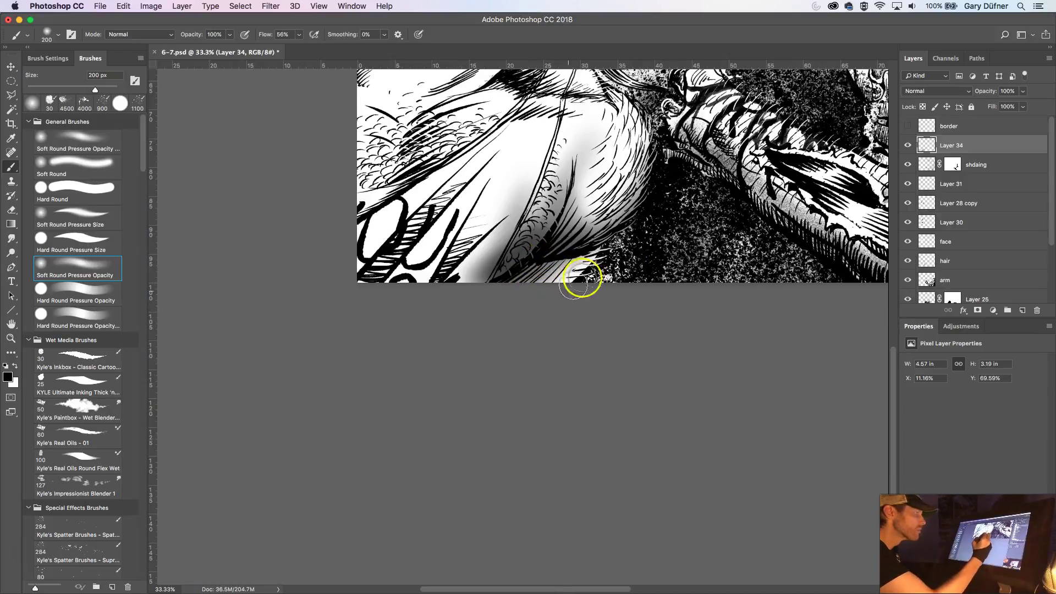
{"action": "left_click_drag", "start_coordinate": [607, 251], "coordinate": [590, 274]}
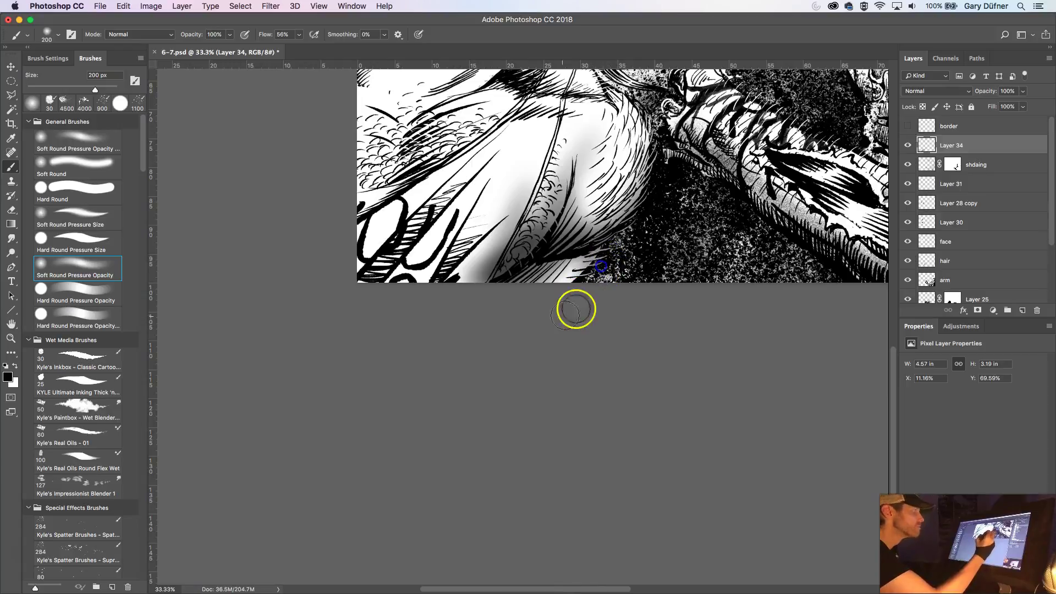
{"action": "left_click_drag", "start_coordinate": [662, 280], "coordinate": [636, 430]}
{"action": "key", "text": "super+r"}
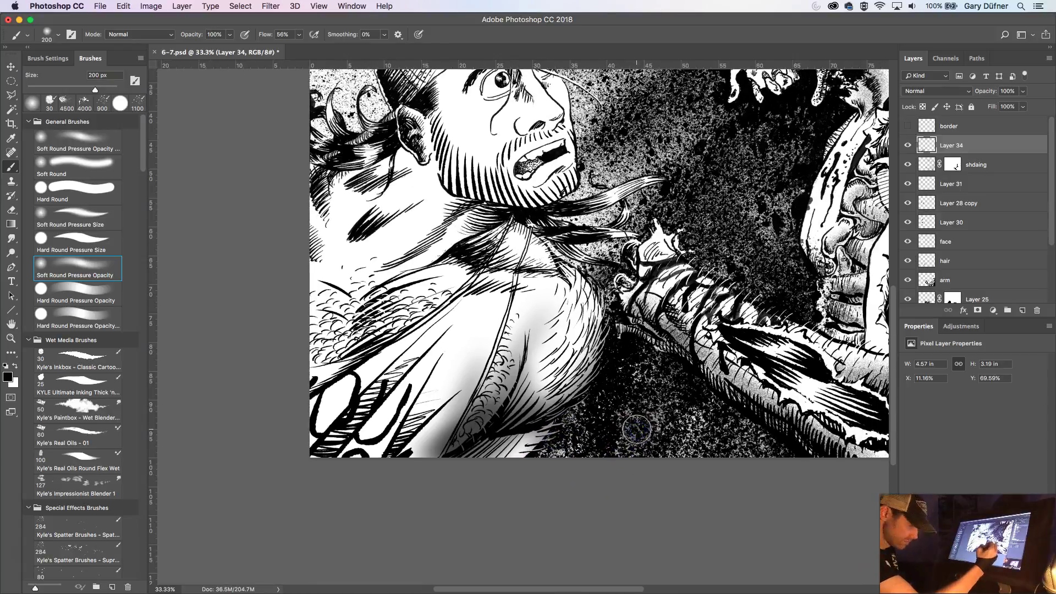
- Erase the soft shading that spills onto the man's shirt beyond the seam line, using a 100 px Hard Round Pressure Size eraser
{"action": "left_click", "coordinate": [11, 209]}
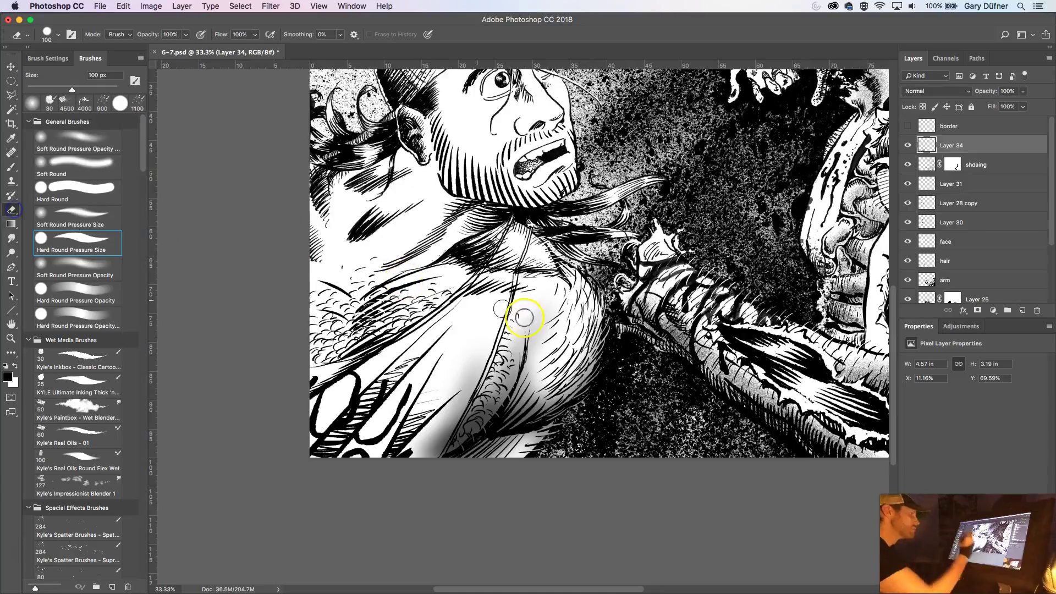
{"action": "mouse_move", "coordinate": [487, 337]}
{"action": "left_mouse_down"}
{"action": "mouse_move", "coordinate": [459, 393]}
{"action": "mouse_move", "coordinate": [489, 335]}
{"action": "mouse_move", "coordinate": [464, 389]}
{"action": "mouse_move", "coordinate": [487, 355]}
{"action": "mouse_move", "coordinate": [480, 382]}
{"action": "mouse_move", "coordinate": [500, 320]}
{"action": "mouse_move", "coordinate": [451, 435]}
{"action": "mouse_move", "coordinate": [463, 409]}
{"action": "mouse_move", "coordinate": [455, 428]}
{"action": "mouse_move", "coordinate": [477, 412]}
{"action": "mouse_move", "coordinate": [449, 426]}
{"action": "mouse_move", "coordinate": [459, 367]}
{"action": "mouse_move", "coordinate": [377, 486]}
{"action": "mouse_move", "coordinate": [454, 347]}
{"action": "mouse_move", "coordinate": [450, 419]}
{"action": "mouse_move", "coordinate": [482, 365]}
{"action": "mouse_move", "coordinate": [482, 377]}
{"action": "mouse_move", "coordinate": [444, 449]}
{"action": "mouse_move", "coordinate": [494, 330]}
{"action": "mouse_move", "coordinate": [490, 410]}
{"action": "left_mouse_up"}
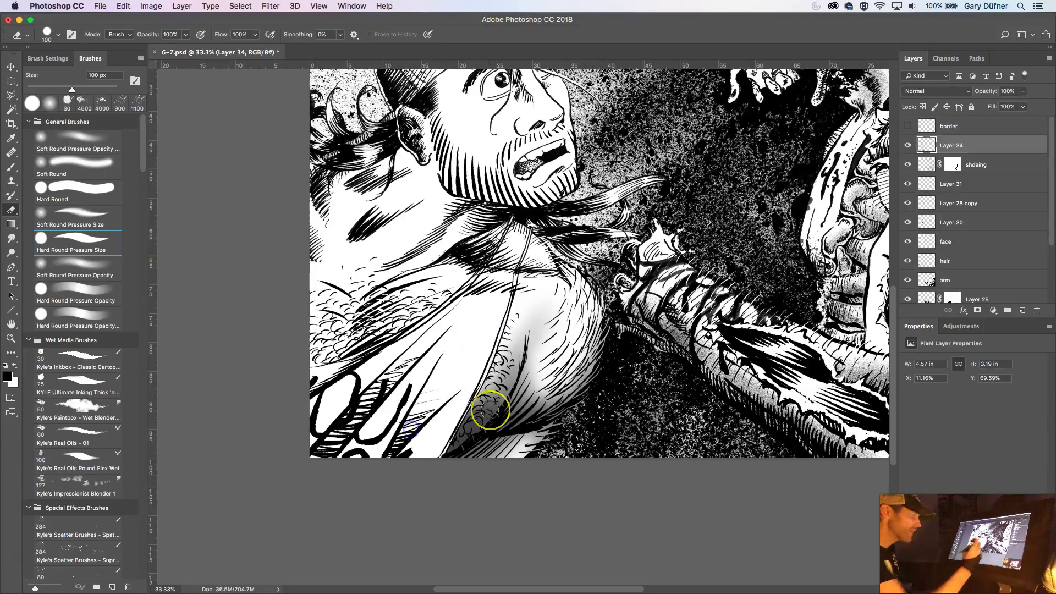
{"action": "left_click", "coordinate": [493, 359], "text": "alt"}
{"action": "left_click", "coordinate": [493, 359], "text": "alt"}
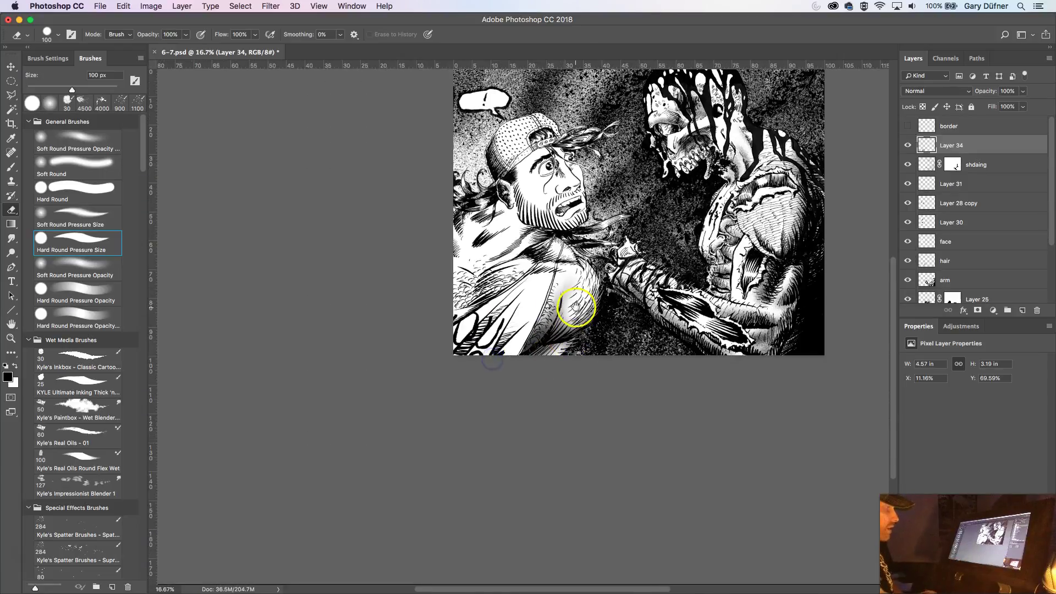
{"action": "left_click_drag", "start_coordinate": [577, 309], "coordinate": [510, 410]}
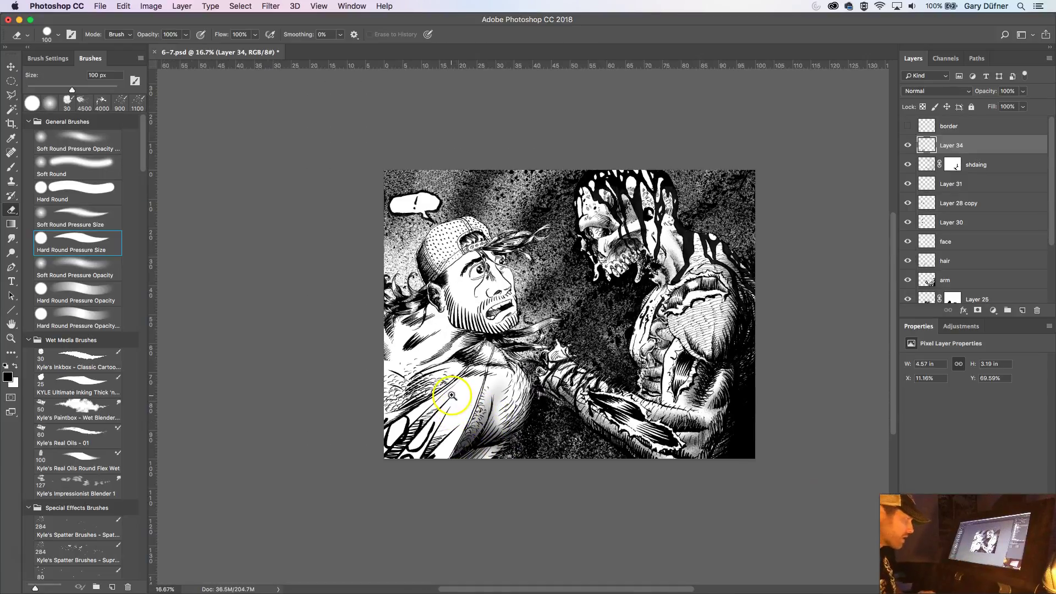
{"action": "left_click", "coordinate": [518, 397], "text": "super"}
{"action": "left_click", "coordinate": [518, 398], "text": "super"}
{"action": "left_click", "coordinate": [518, 397], "text": "super"}
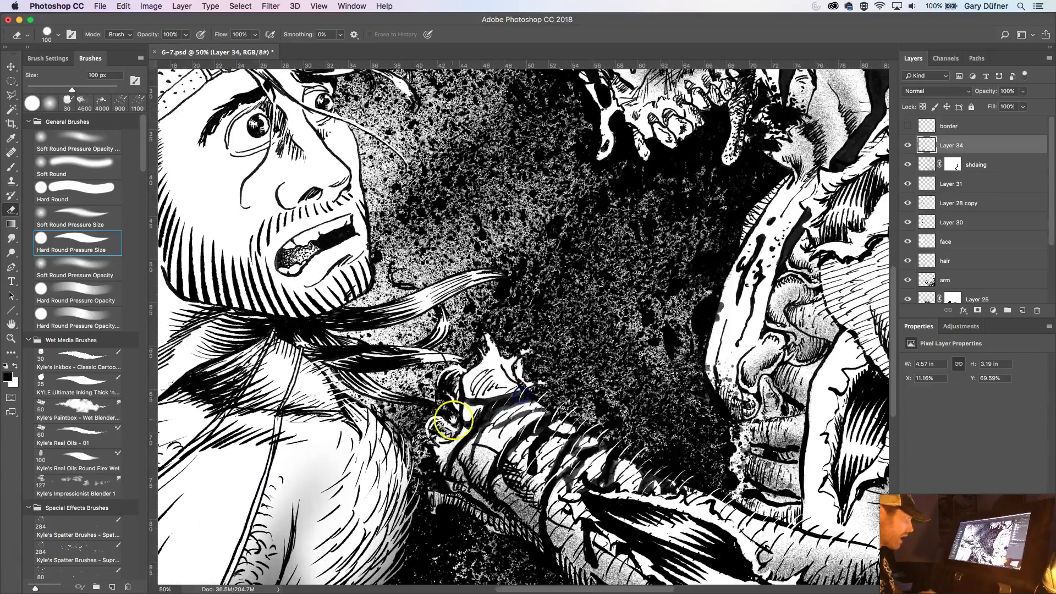
- Soften the shading on the man's shoulder by erasing its upper part with a 100 px Soft Round Pressure Opacity eraser
{"action": "left_click_drag", "start_coordinate": [449, 425], "coordinate": [543, 270]}
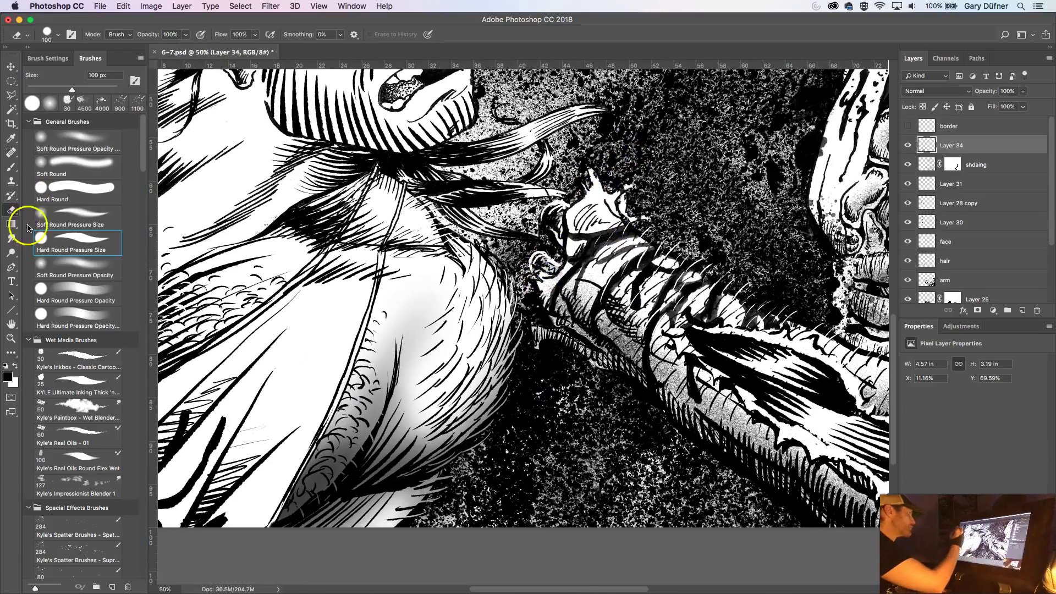
{"action": "left_click", "coordinate": [83, 266]}
{"action": "left_click_drag", "start_coordinate": [402, 297], "coordinate": [429, 344]}
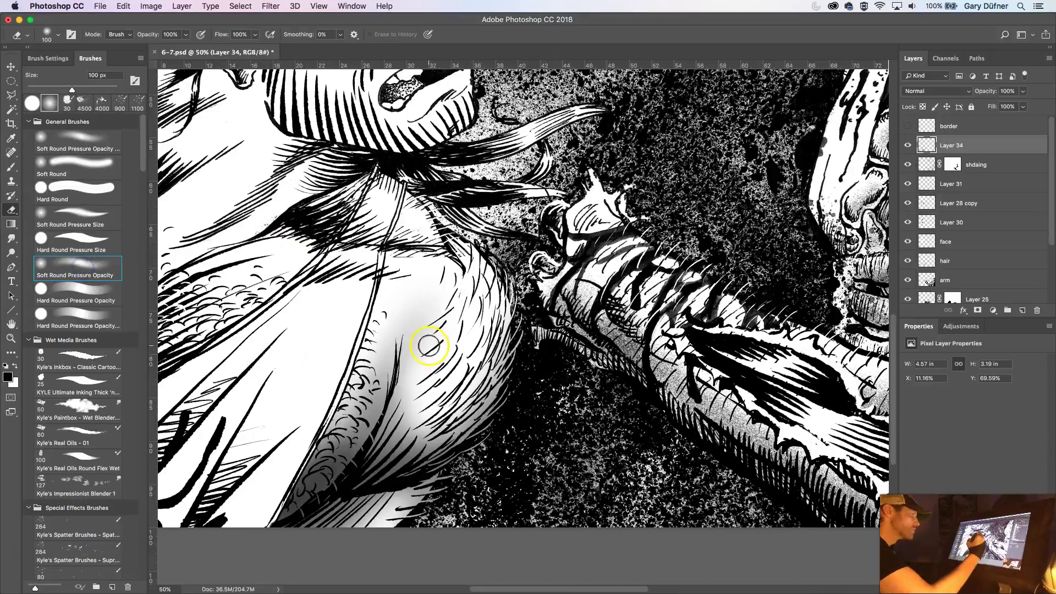
{"action": "mouse_move", "coordinate": [431, 302]}
{"action": "left_mouse_down"}
{"action": "mouse_move", "coordinate": [431, 361]}
{"action": "mouse_move", "coordinate": [419, 307]}
{"action": "mouse_move", "coordinate": [416, 357]}
{"action": "mouse_move", "coordinate": [411, 299]}
{"action": "mouse_move", "coordinate": [414, 371]}
{"action": "left_mouse_up"}
{"action": "mouse_move", "coordinate": [408, 283]}
{"action": "left_mouse_down"}
{"action": "mouse_move", "coordinate": [422, 429]}
{"action": "mouse_move", "coordinate": [408, 292]}
{"action": "mouse_move", "coordinate": [408, 342]}
{"action": "left_mouse_up"}
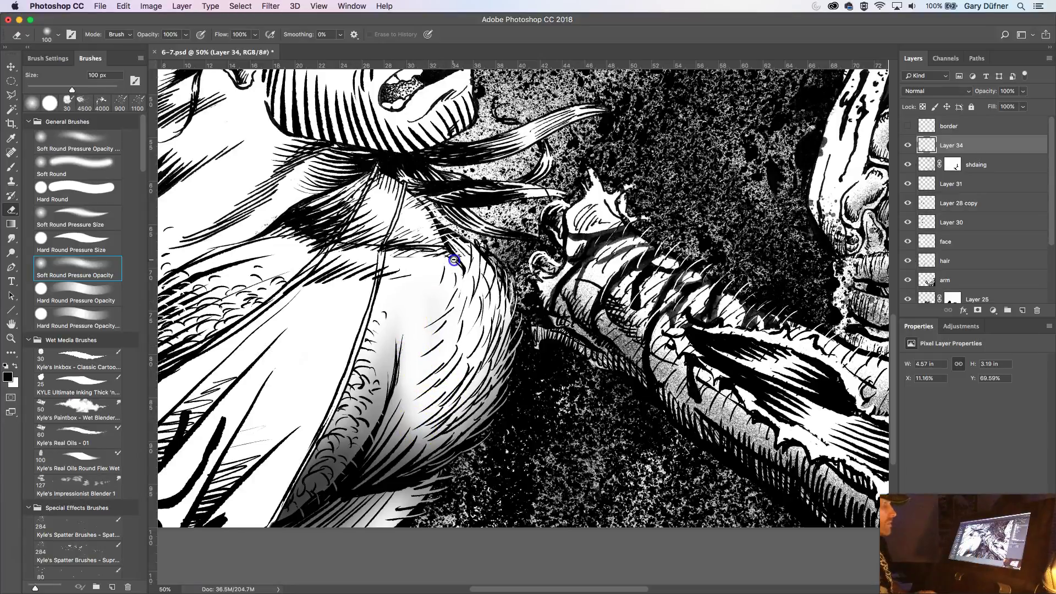
- Paint soft black shading over the hatched chest hair beside the shirt strap with a 200 px brush
{"action": "left_click", "coordinate": [466, 361], "text": "alt"}
{"action": "left_click", "coordinate": [433, 304]}
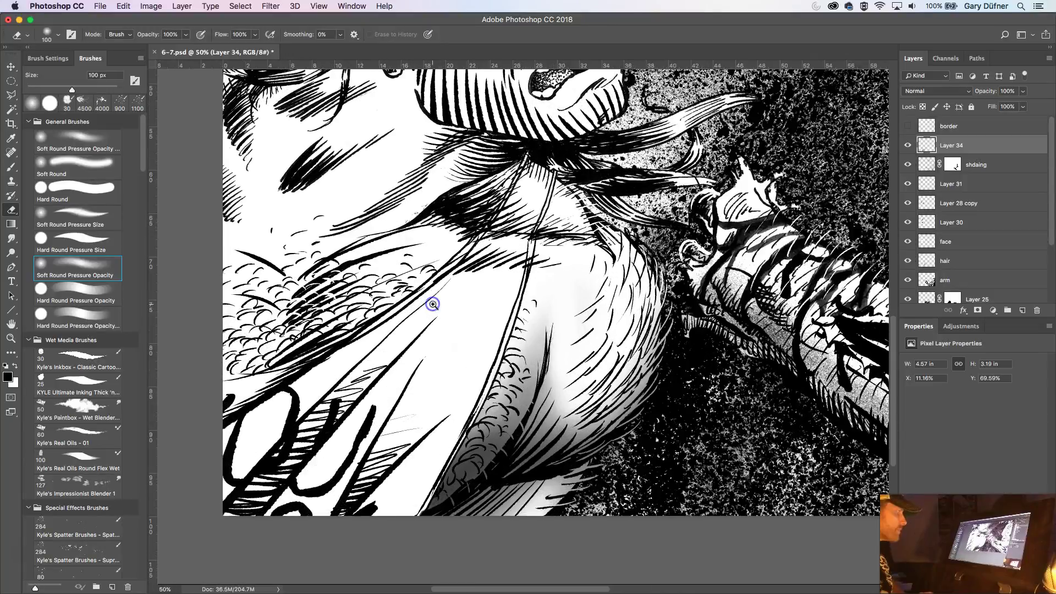
{"action": "left_click_drag", "start_coordinate": [431, 302], "coordinate": [535, 283]}
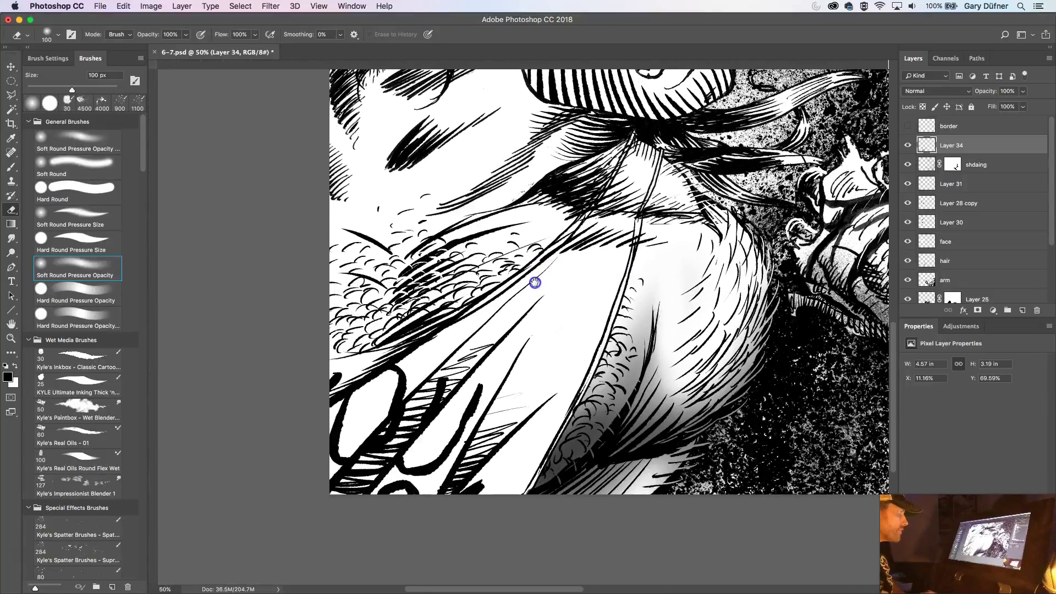
{"action": "left_click", "coordinate": [11, 167]}
{"action": "left_click_drag", "start_coordinate": [423, 258], "coordinate": [412, 315]}
{"action": "left_click_drag", "start_coordinate": [426, 336], "coordinate": [447, 286]}
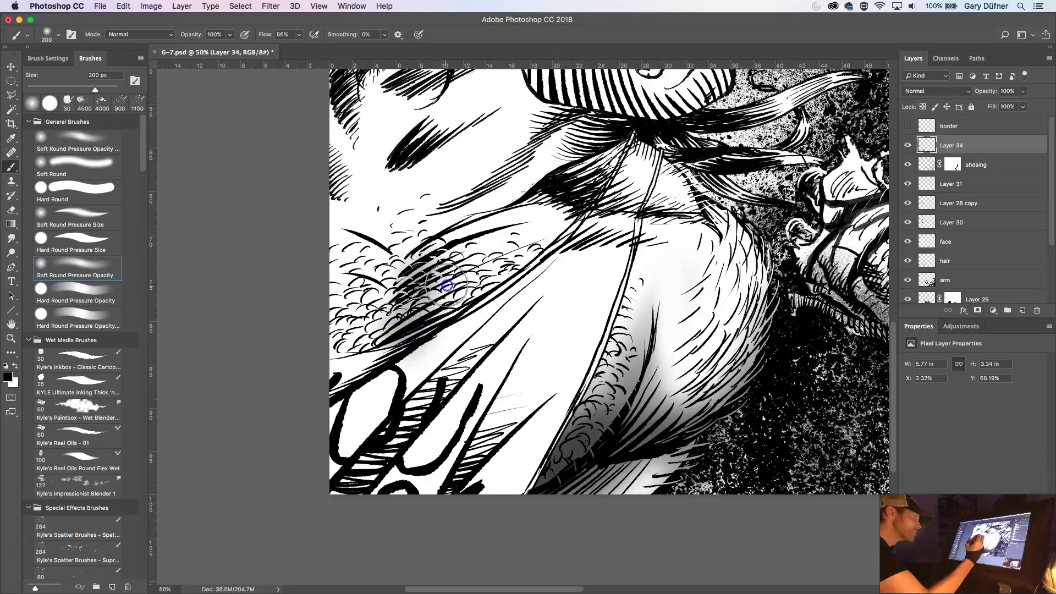
- Deepen the chest hair shading and shade the muscle lines above it with the soft brush at 60 px
{"action": "key", "text": "bracketleft"}
{"action": "key", "text": "bracketleft"}
{"action": "key", "text": "bracketleft"}
{"action": "key", "text": "bracketleft"}
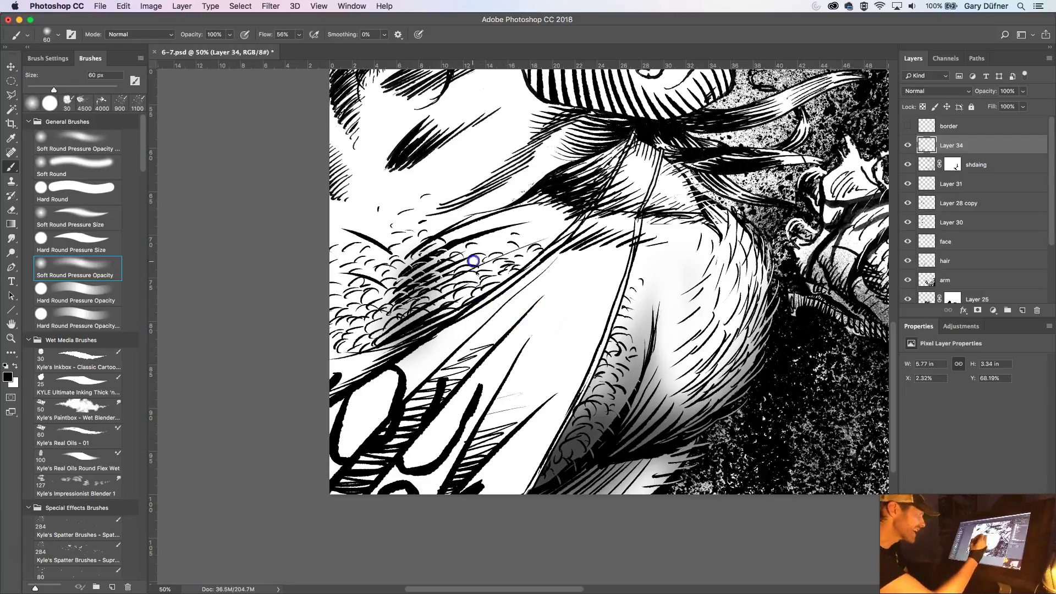
{"action": "mouse_move", "coordinate": [427, 261]}
{"action": "left_mouse_down"}
{"action": "mouse_move", "coordinate": [567, 214]}
{"action": "mouse_move", "coordinate": [476, 243]}
{"action": "mouse_move", "coordinate": [498, 276]}
{"action": "mouse_move", "coordinate": [391, 315]}
{"action": "left_mouse_up"}
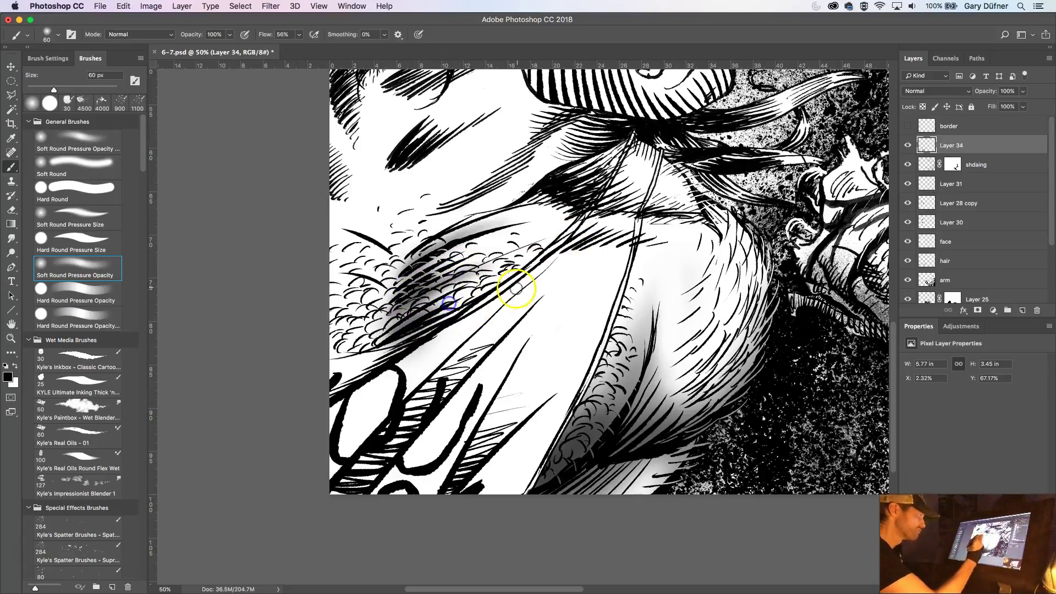
{"action": "left_click_drag", "start_coordinate": [428, 313], "coordinate": [404, 327]}
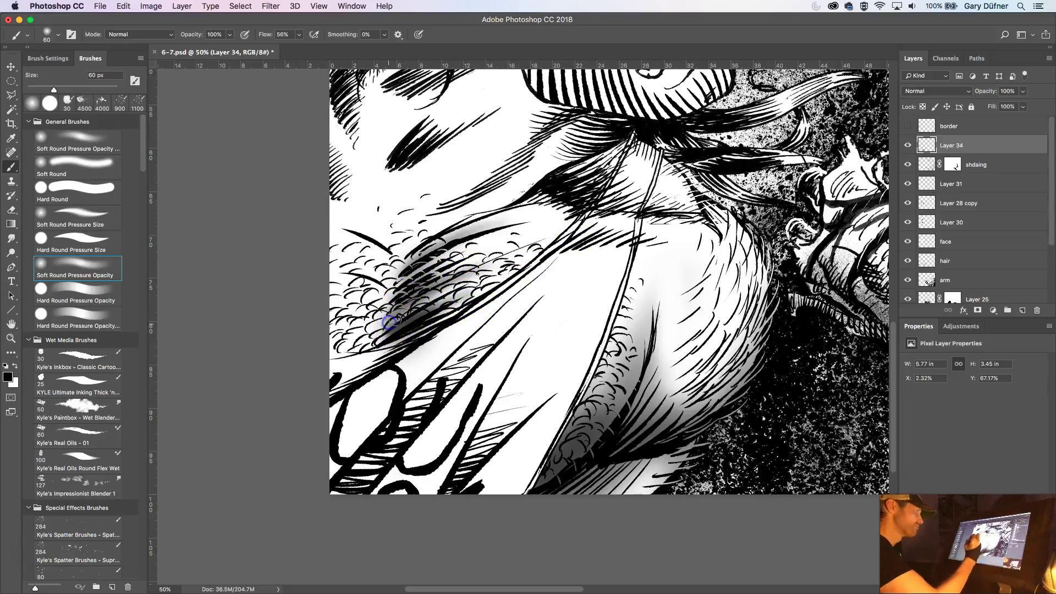
{"action": "left_click_drag", "start_coordinate": [493, 288], "coordinate": [680, 313]}
{"action": "mouse_move", "coordinate": [649, 237]}
{"action": "left_mouse_down"}
{"action": "mouse_move", "coordinate": [625, 236]}
{"action": "mouse_move", "coordinate": [736, 183]}
{"action": "mouse_move", "coordinate": [726, 176]}
{"action": "mouse_move", "coordinate": [606, 243]}
{"action": "left_mouse_up"}
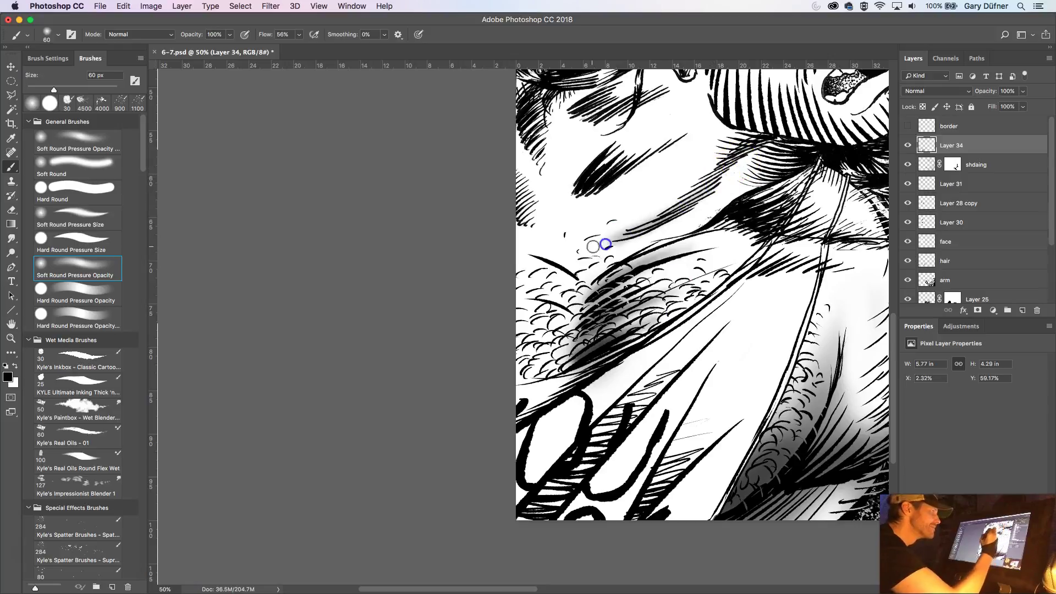
- Enlarge the soft brush to 175 px and shade the man's neck beneath his jaw
{"action": "key", "text": "bracketright"}
{"action": "key", "text": "bracketright"}
{"action": "key", "text": "bracketright"}
{"action": "key", "text": "bracketright"}
{"action": "key", "text": "bracketright"}
{"action": "key", "text": "bracketright"}
{"action": "key", "text": "bracketright"}
{"action": "mouse_move", "coordinate": [800, 145]}
{"action": "left_mouse_down"}
{"action": "mouse_move", "coordinate": [750, 136]}
{"action": "mouse_move", "coordinate": [754, 114]}
{"action": "mouse_move", "coordinate": [735, 123]}
{"action": "mouse_move", "coordinate": [751, 88]}
{"action": "left_mouse_up"}
{"action": "left_click_drag", "start_coordinate": [718, 258], "coordinate": [527, 360]}
{"action": "key", "text": "super+r"}
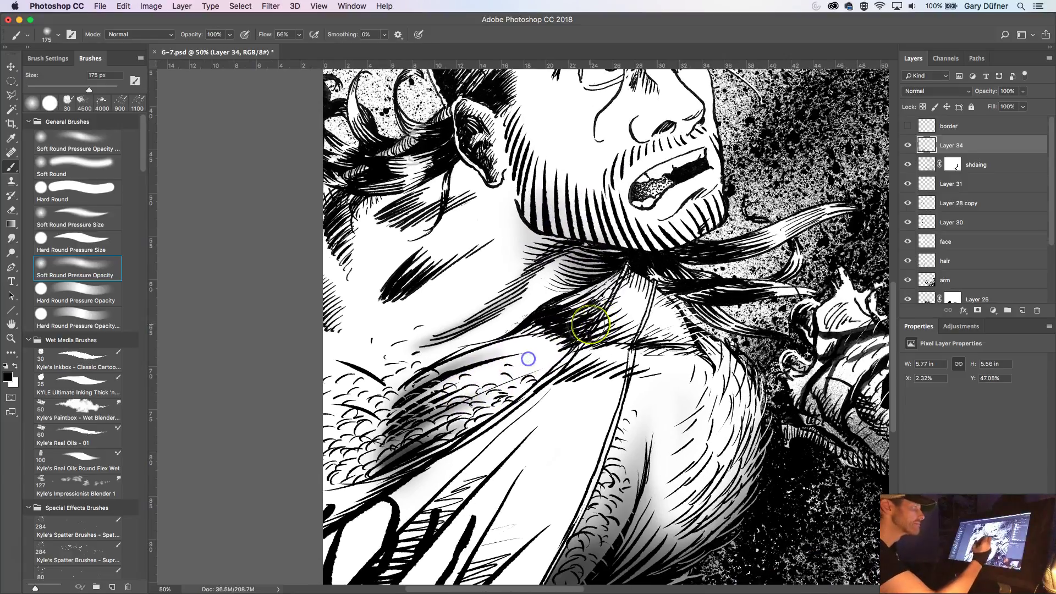
- Shade the hatched collar area, the shirt's upper edge and the neck muscle with the 175 px soft brush
{"action": "mouse_move", "coordinate": [587, 302]}
{"action": "left_mouse_down"}
{"action": "mouse_move", "coordinate": [556, 316]}
{"action": "mouse_move", "coordinate": [580, 321]}
{"action": "mouse_move", "coordinate": [544, 319]}
{"action": "mouse_move", "coordinate": [625, 311]}
{"action": "mouse_move", "coordinate": [641, 318]}
{"action": "mouse_move", "coordinate": [632, 333]}
{"action": "mouse_move", "coordinate": [680, 343]}
{"action": "left_mouse_up"}
{"action": "left_click_drag", "start_coordinate": [537, 381], "coordinate": [669, 381]}
{"action": "left_click_drag", "start_coordinate": [577, 327], "coordinate": [631, 372]}
{"action": "mouse_move", "coordinate": [537, 376]}
{"action": "left_mouse_down"}
{"action": "mouse_move", "coordinate": [517, 385]}
{"action": "mouse_move", "coordinate": [585, 347]}
{"action": "left_mouse_up"}
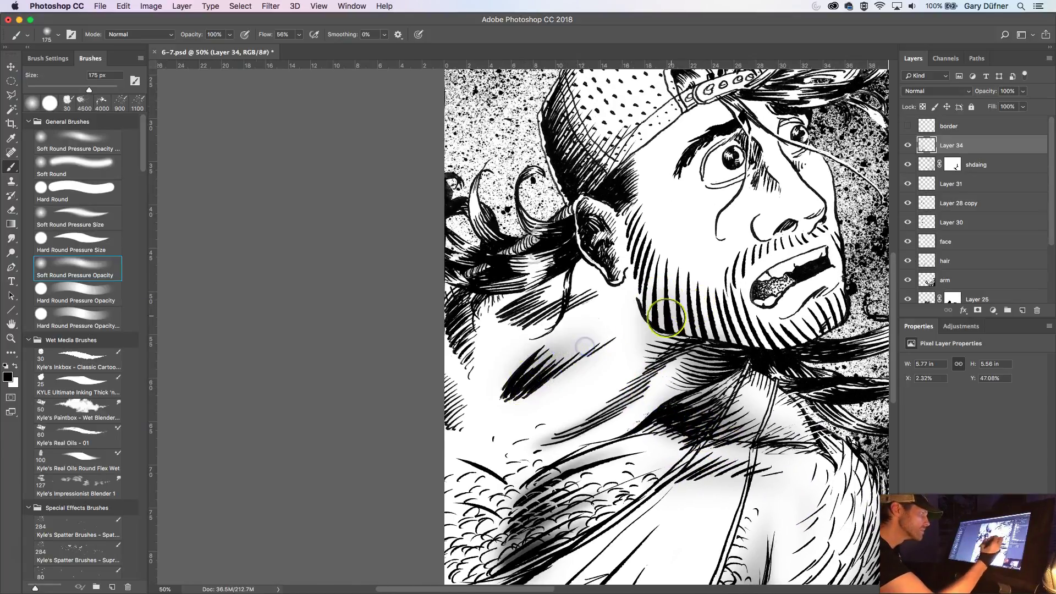
- Shade the back of the man's shoulder below his hair, out to the page edge, with the 175 px soft brush
{"action": "left_click_drag", "start_coordinate": [519, 311], "coordinate": [551, 303]}
{"action": "left_click_drag", "start_coordinate": [487, 335], "coordinate": [472, 295]}
{"action": "left_click_drag", "start_coordinate": [478, 357], "coordinate": [451, 300]}
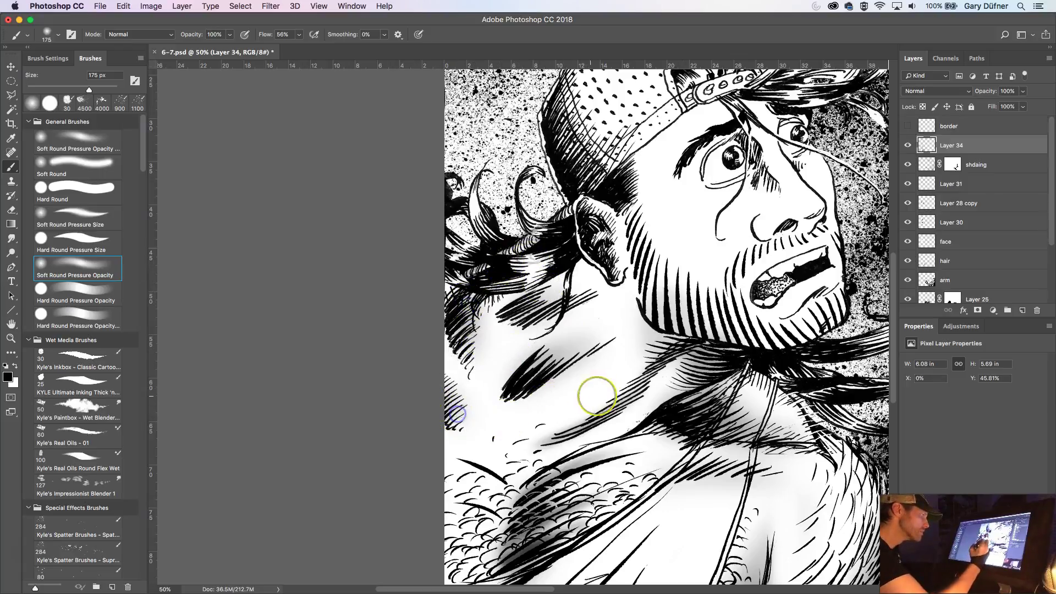
- Reduce the soft brush to 50 px and shade the inside and edge of the man's ear
{"action": "left_click_drag", "start_coordinate": [664, 337], "coordinate": [667, 418]}
{"action": "key", "text": "bracketleft"}
{"action": "key", "text": "bracketleft"}
{"action": "key", "text": "bracketleft"}
{"action": "key", "text": "bracketleft"}
{"action": "key", "text": "bracketleft"}
{"action": "key", "text": "bracketleft"}
{"action": "key", "text": "bracketleft"}
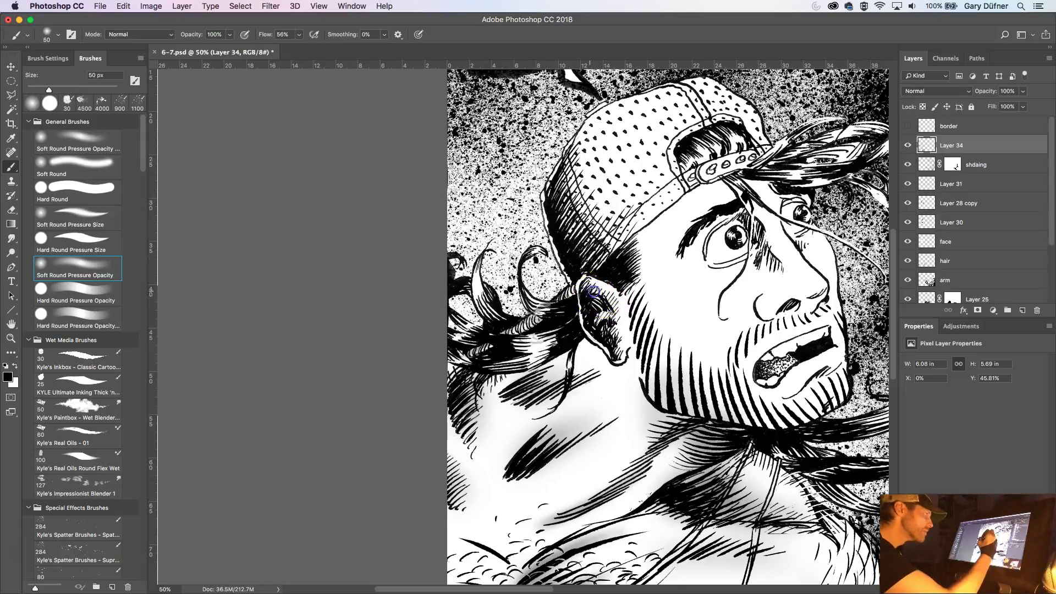
{"action": "left_click_drag", "start_coordinate": [621, 313], "coordinate": [594, 315]}
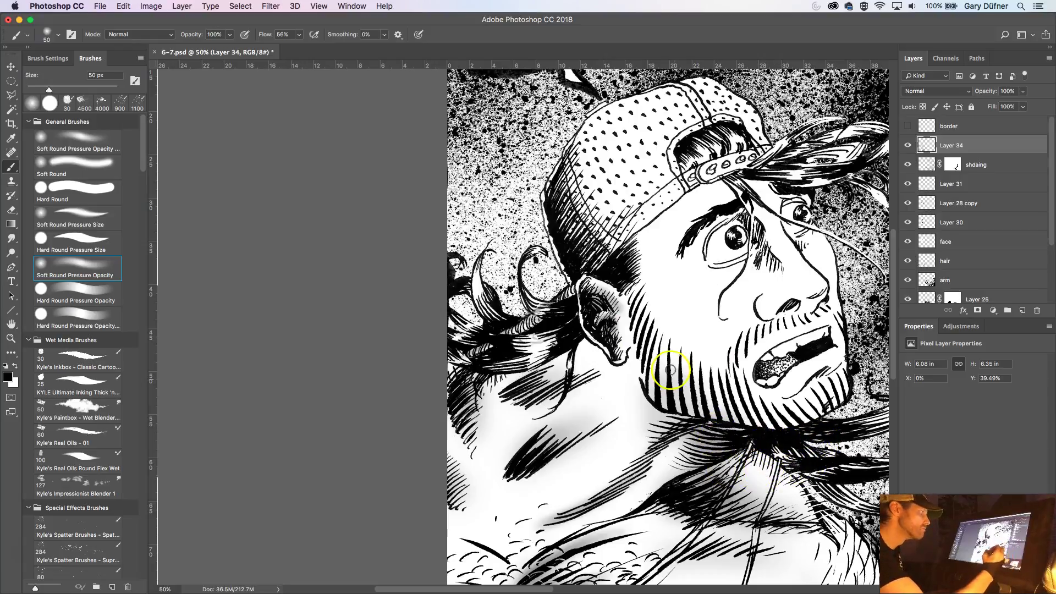
{"action": "left_click_drag", "start_coordinate": [550, 312], "coordinate": [595, 317]}
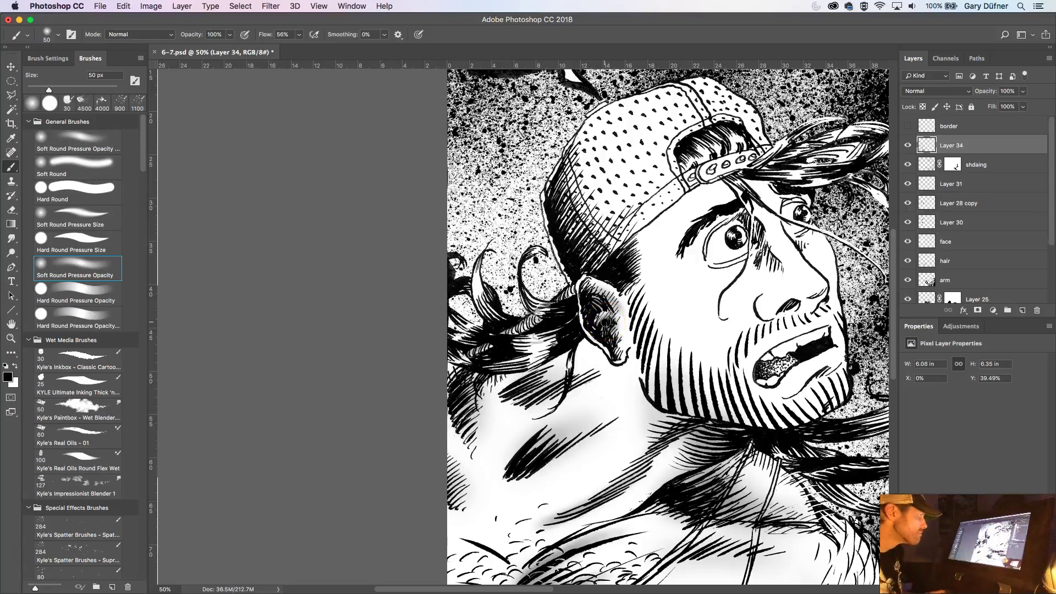
- Select Layer 19, which holds the inked hair behind the ear, and check its content by hiding and showing it
{"action": "left_click_drag", "start_coordinate": [644, 304], "coordinate": [447, 216]}
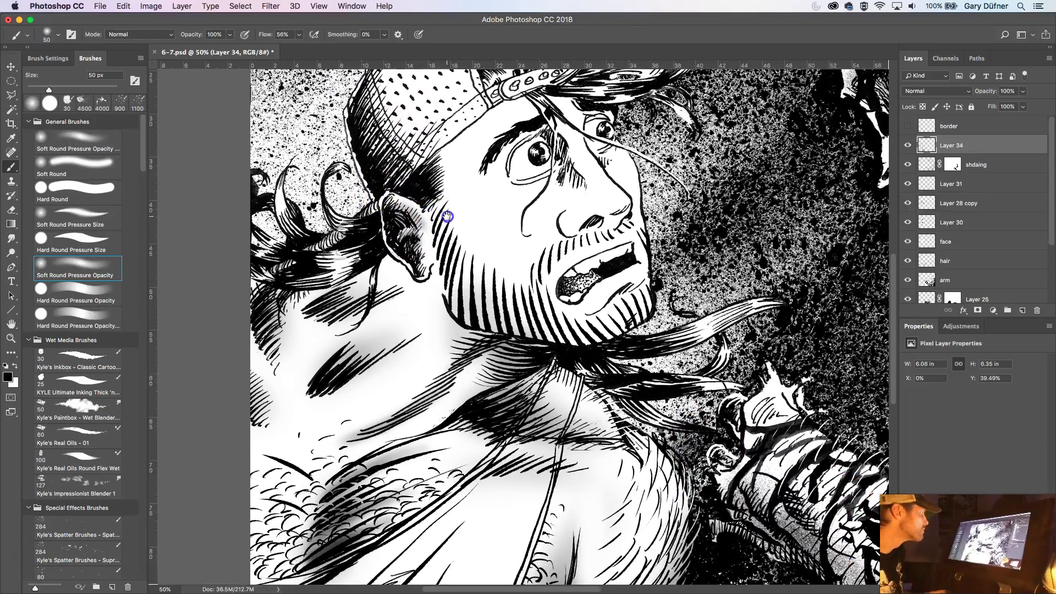
{"action": "scroll", "coordinate": [342, 236], "scroll_direction": "up", "scroll_amount": 5}
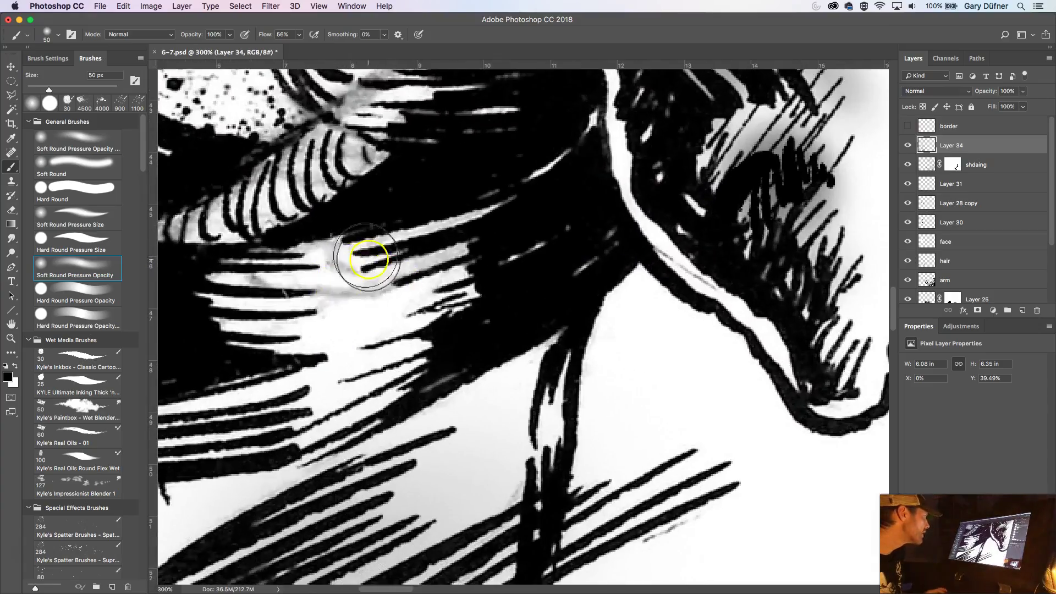
{"action": "left_click", "coordinate": [17, 69]}
{"action": "right_click", "coordinate": [339, 292]}
{"action": "left_click", "coordinate": [349, 295]}
{"action": "left_click", "coordinate": [909, 296]}
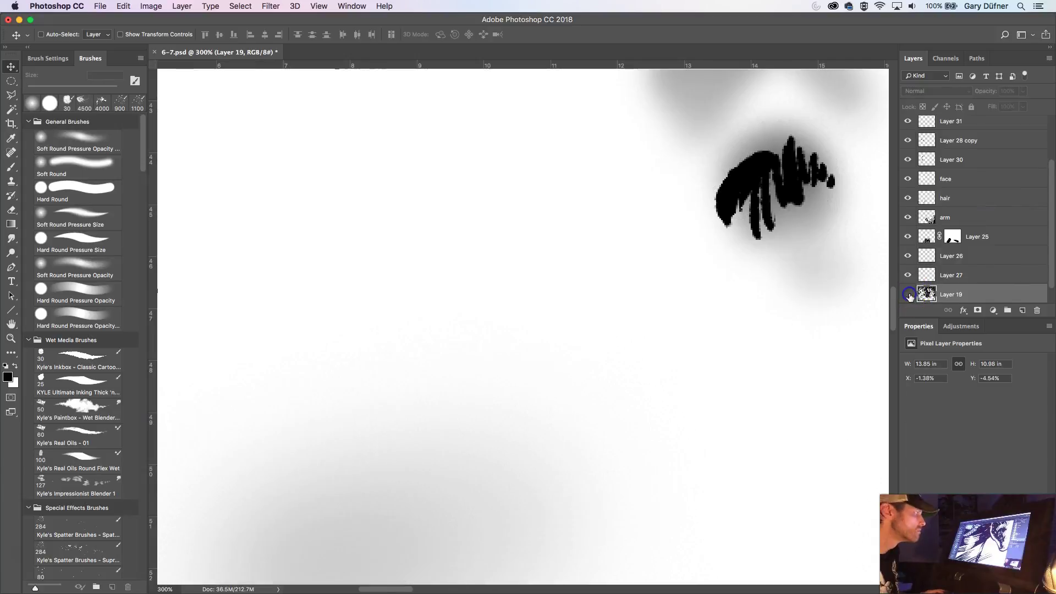
{"action": "left_click", "coordinate": [909, 296]}
{"action": "left_click", "coordinate": [490, 300], "text": "alt+super"}
{"action": "left_click", "coordinate": [509, 283], "text": "alt+super"}
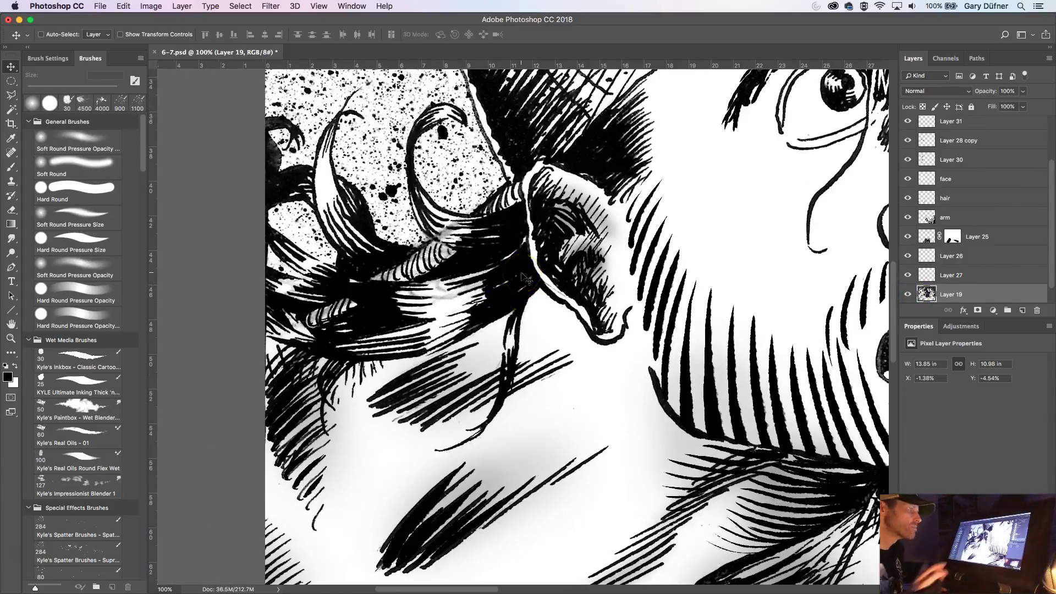
- Add a layer above Layer 19 and paint white over the hair's grey highlights with the 30 px Kyle's Inkbox brush
{"action": "left_click", "coordinate": [1023, 310]}
{"action": "left_click", "coordinate": [14, 366]}
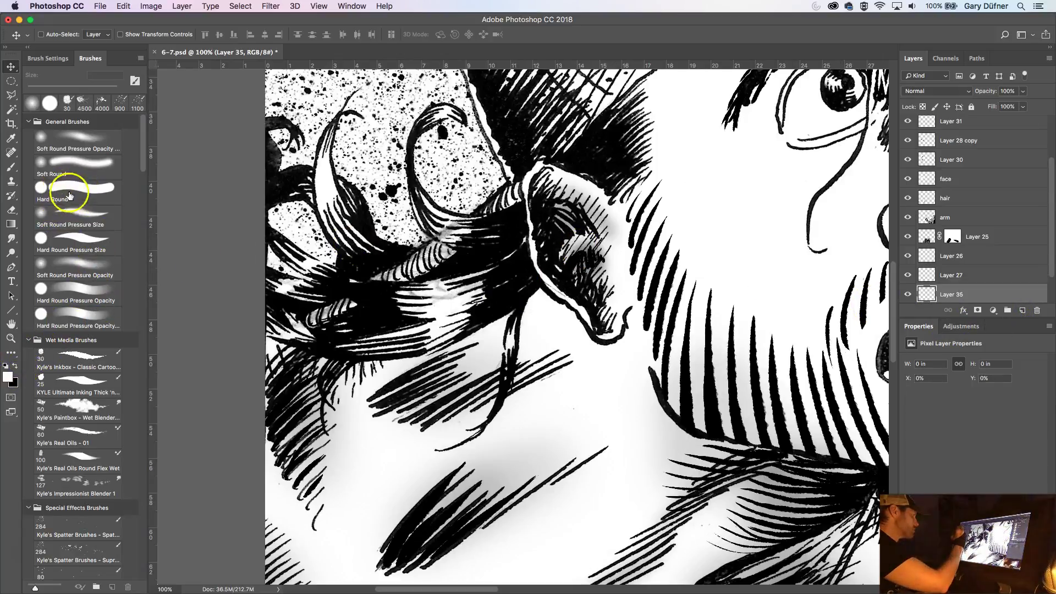
{"action": "left_click", "coordinate": [72, 352]}
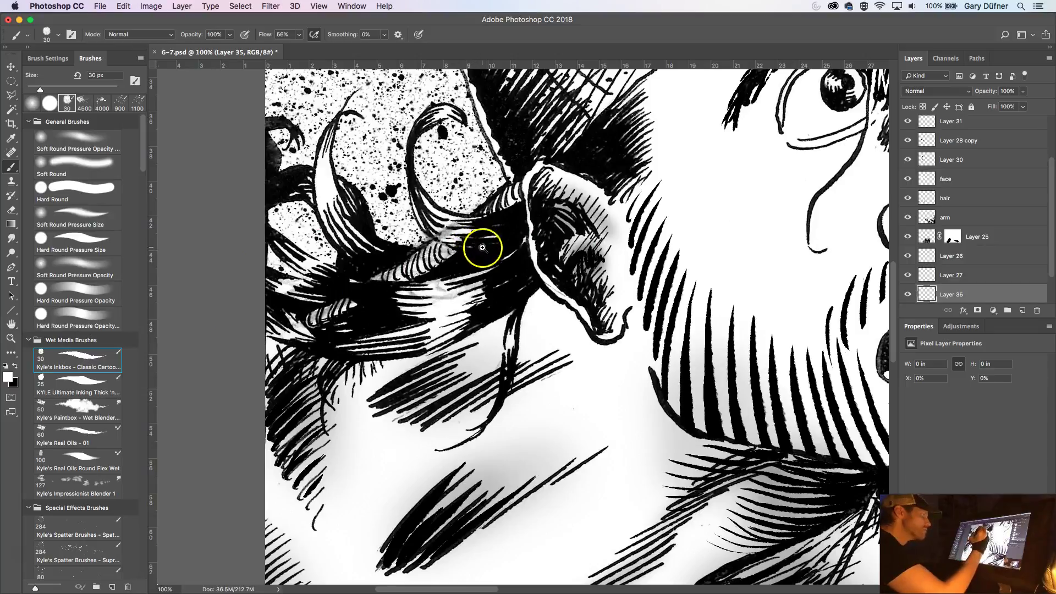
{"action": "scroll", "coordinate": [479, 242], "scroll_direction": "up", "scroll_amount": 1}
{"action": "mouse_move", "coordinate": [333, 336]}
{"action": "left_mouse_down"}
{"action": "mouse_move", "coordinate": [386, 337]}
{"action": "mouse_move", "coordinate": [395, 348]}
{"action": "mouse_move", "coordinate": [378, 350]}
{"action": "mouse_move", "coordinate": [405, 334]}
{"action": "mouse_move", "coordinate": [387, 345]}
{"action": "mouse_move", "coordinate": [411, 344]}
{"action": "mouse_move", "coordinate": [397, 354]}
{"action": "mouse_move", "coordinate": [423, 347]}
{"action": "mouse_move", "coordinate": [477, 317]}
{"action": "mouse_move", "coordinate": [416, 343]}
{"action": "mouse_move", "coordinate": [388, 322]}
{"action": "mouse_move", "coordinate": [393, 312]}
{"action": "mouse_move", "coordinate": [364, 316]}
{"action": "mouse_move", "coordinate": [505, 287]}
{"action": "left_mouse_up"}
{"action": "mouse_move", "coordinate": [382, 243]}
{"action": "left_mouse_down"}
{"action": "mouse_move", "coordinate": [386, 278]}
{"action": "mouse_move", "coordinate": [371, 249]}
{"action": "mouse_move", "coordinate": [370, 274]}
{"action": "mouse_move", "coordinate": [362, 251]}
{"action": "mouse_move", "coordinate": [365, 288]}
{"action": "mouse_move", "coordinate": [349, 289]}
{"action": "mouse_move", "coordinate": [344, 260]}
{"action": "mouse_move", "coordinate": [326, 291]}
{"action": "left_mouse_up"}
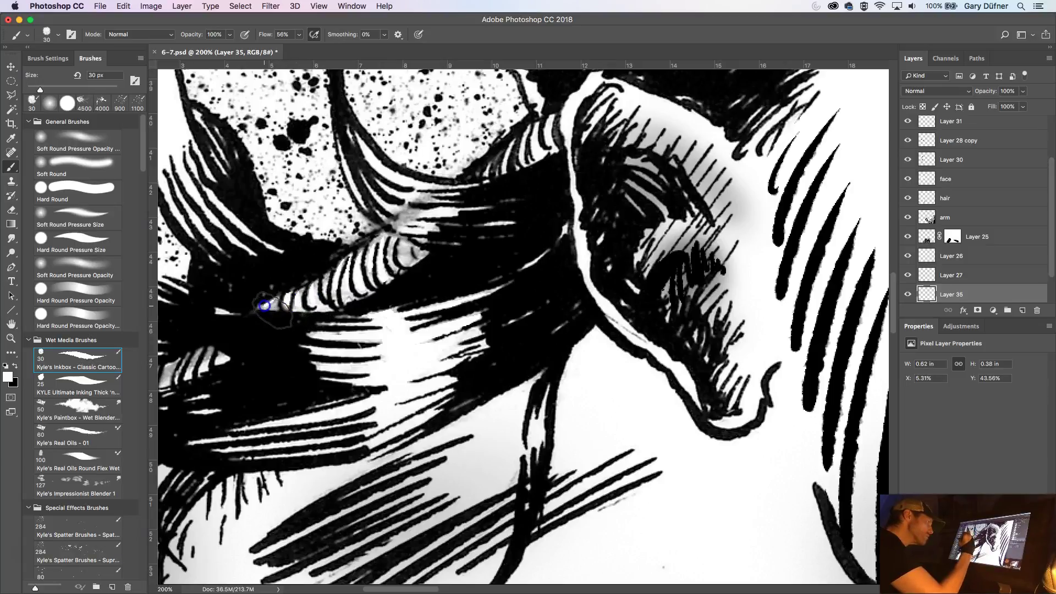
- Paint white highlights into the upper hair strands and the striped twisted locks behind the ear with the 30 px inking brush
{"action": "mouse_move", "coordinate": [440, 215]}
{"action": "left_mouse_down"}
{"action": "mouse_move", "coordinate": [394, 209]}
{"action": "mouse_move", "coordinate": [425, 212]}
{"action": "left_mouse_up"}
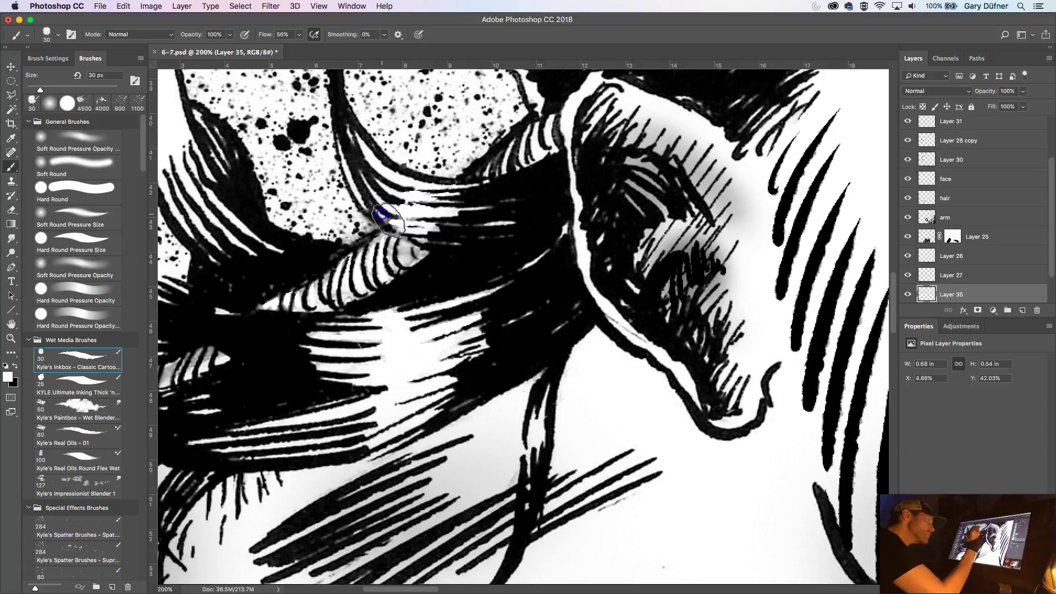
{"action": "left_click_drag", "start_coordinate": [401, 225], "coordinate": [461, 225]}
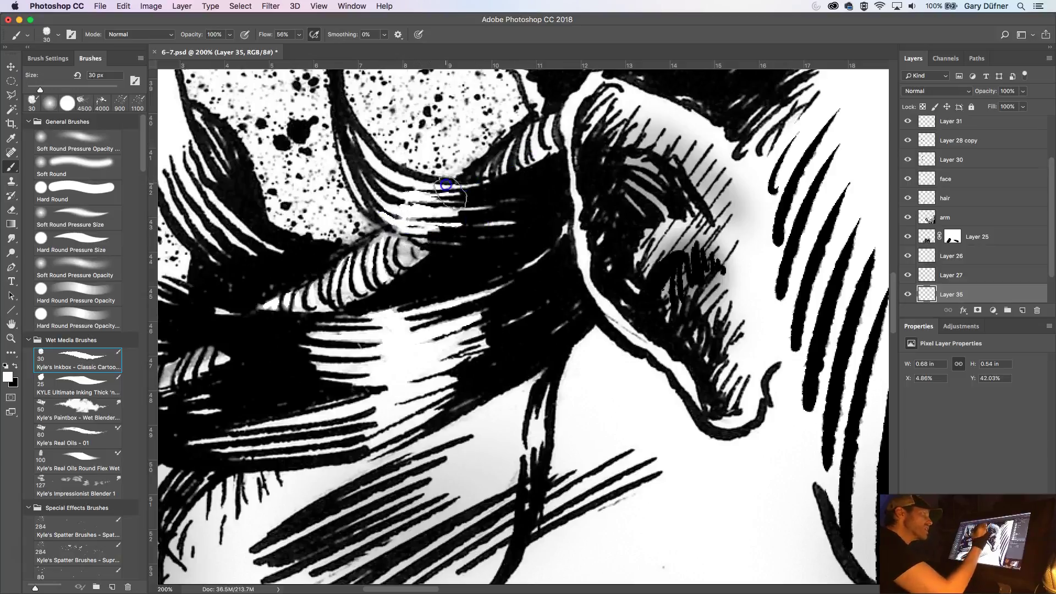
{"action": "mouse_move", "coordinate": [504, 166]}
{"action": "left_mouse_down"}
{"action": "mouse_move", "coordinate": [484, 162]}
{"action": "mouse_move", "coordinate": [502, 160]}
{"action": "mouse_move", "coordinate": [500, 170]}
{"action": "mouse_move", "coordinate": [512, 145]}
{"action": "mouse_move", "coordinate": [507, 165]}
{"action": "mouse_move", "coordinate": [523, 129]}
{"action": "mouse_move", "coordinate": [533, 148]}
{"action": "left_mouse_up"}
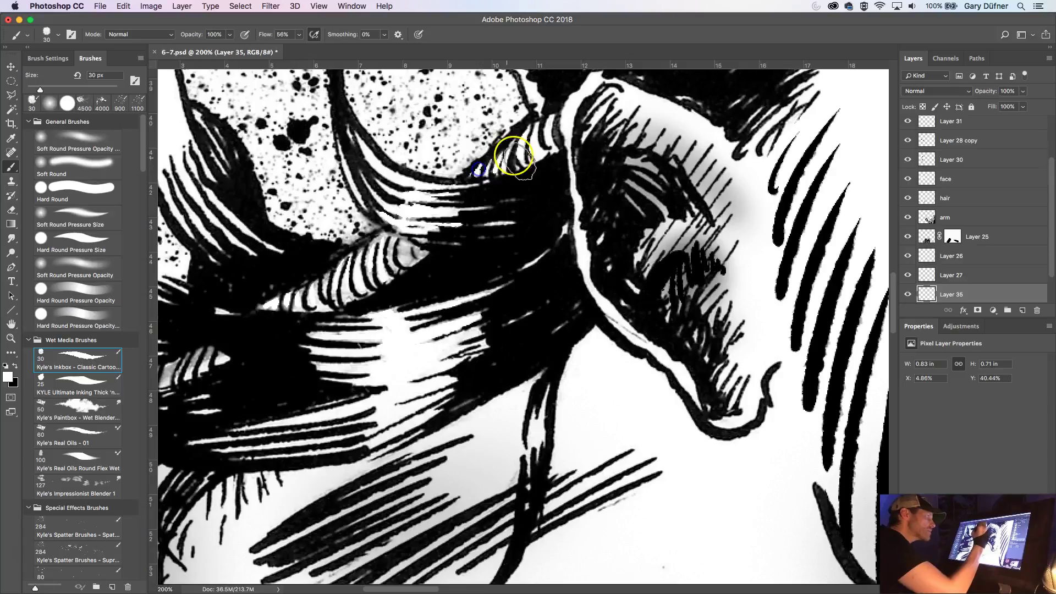
{"action": "left_click_drag", "start_coordinate": [275, 305], "coordinate": [280, 311]}
{"action": "left_click", "coordinate": [212, 352]}
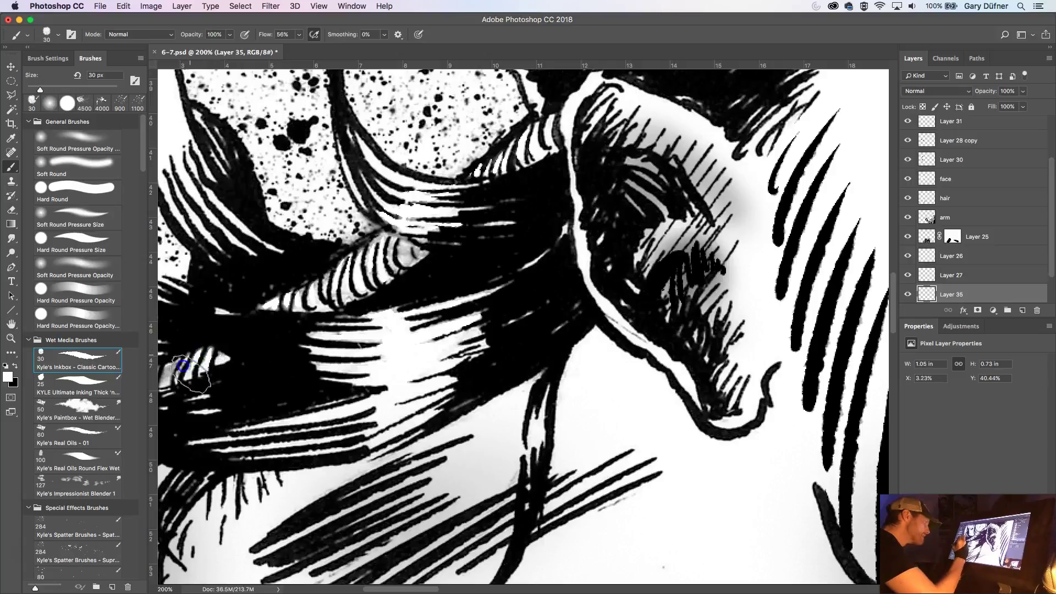
{"action": "left_click", "coordinate": [172, 374]}
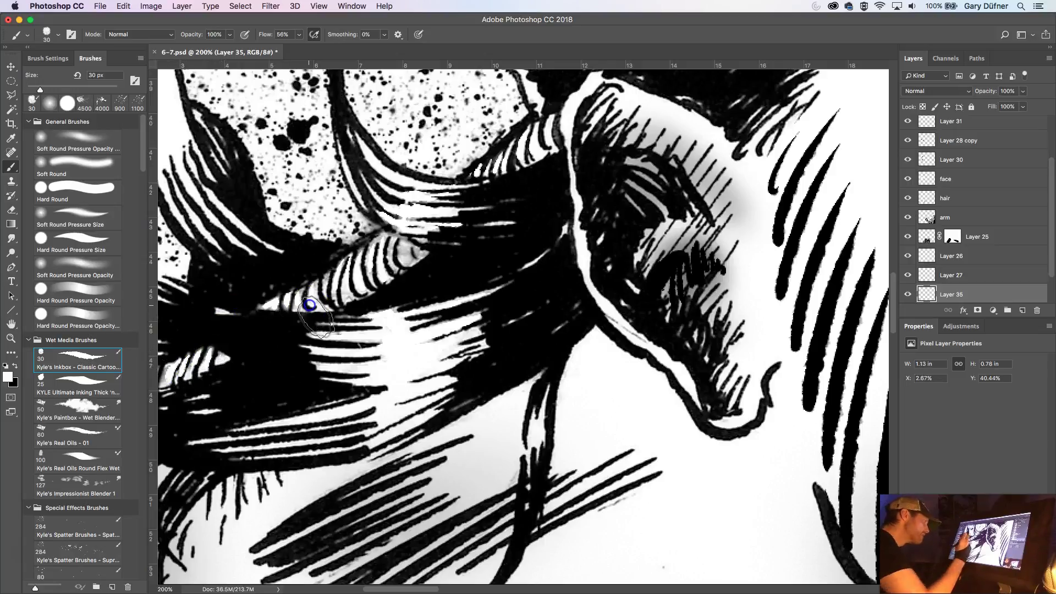
- Paint the remaining grey at the end of the striped lock white, working at 300% zoom
{"action": "left_click", "coordinate": [470, 251], "text": "alt"}
{"action": "left_click", "coordinate": [483, 255], "text": "alt"}
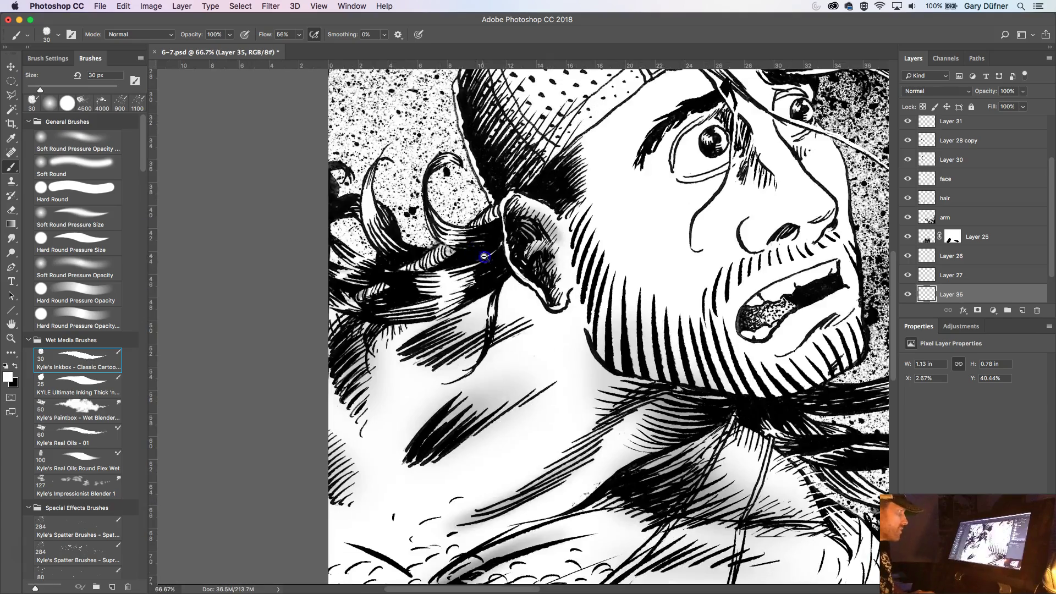
{"action": "left_click", "coordinate": [513, 263], "text": "alt"}
{"action": "left_click", "coordinate": [487, 263], "text": "super"}
{"action": "left_click", "coordinate": [479, 261], "text": "super"}
{"action": "left_click", "coordinate": [480, 261]}
{"action": "left_click", "coordinate": [476, 261]}
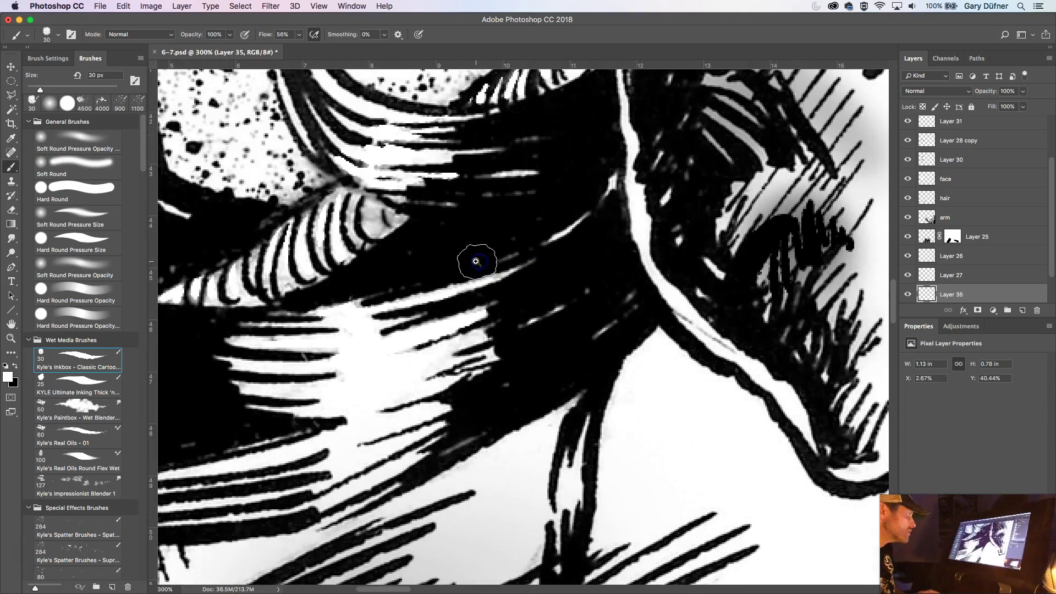
{"action": "mouse_move", "coordinate": [363, 191]}
{"action": "left_mouse_down"}
{"action": "mouse_move", "coordinate": [351, 208]}
{"action": "mouse_move", "coordinate": [356, 238]}
{"action": "mouse_move", "coordinate": [370, 207]}
{"action": "mouse_move", "coordinate": [373, 224]}
{"action": "mouse_move", "coordinate": [369, 195]}
{"action": "mouse_move", "coordinate": [396, 219]}
{"action": "mouse_move", "coordinate": [448, 223]}
{"action": "mouse_move", "coordinate": [451, 212]}
{"action": "left_mouse_up"}
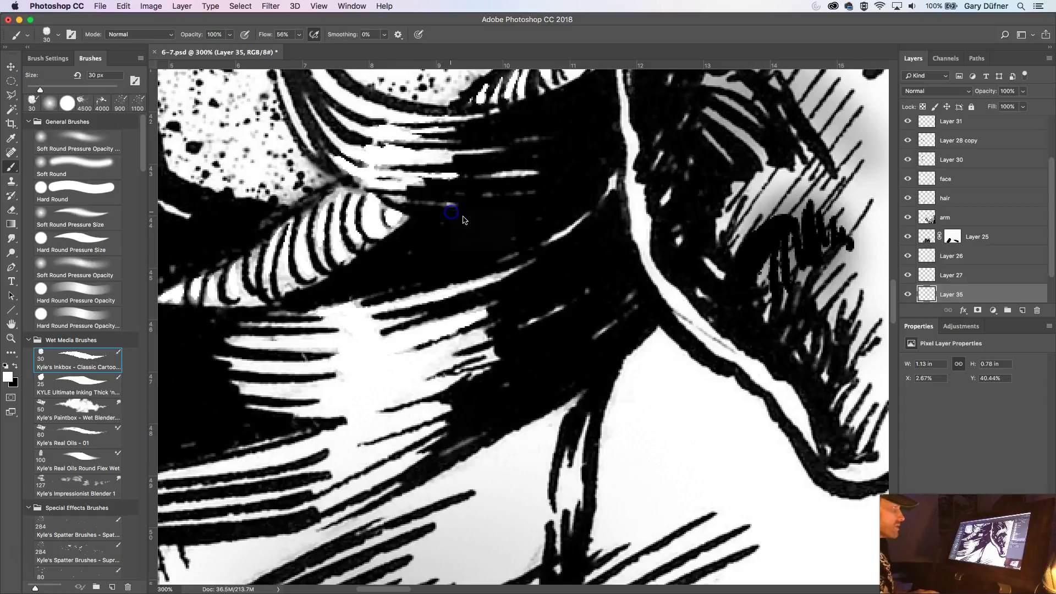
- Compare the hair behind the ear with and without the white touch-ups by toggling Layer 35's visibility
{"action": "left_click", "coordinate": [496, 222], "text": "alt"}
{"action": "left_click", "coordinate": [495, 221], "text": "alt"}
{"action": "left_click", "coordinate": [498, 223], "text": "alt"}
{"action": "left_click", "coordinate": [536, 233], "text": "alt"}
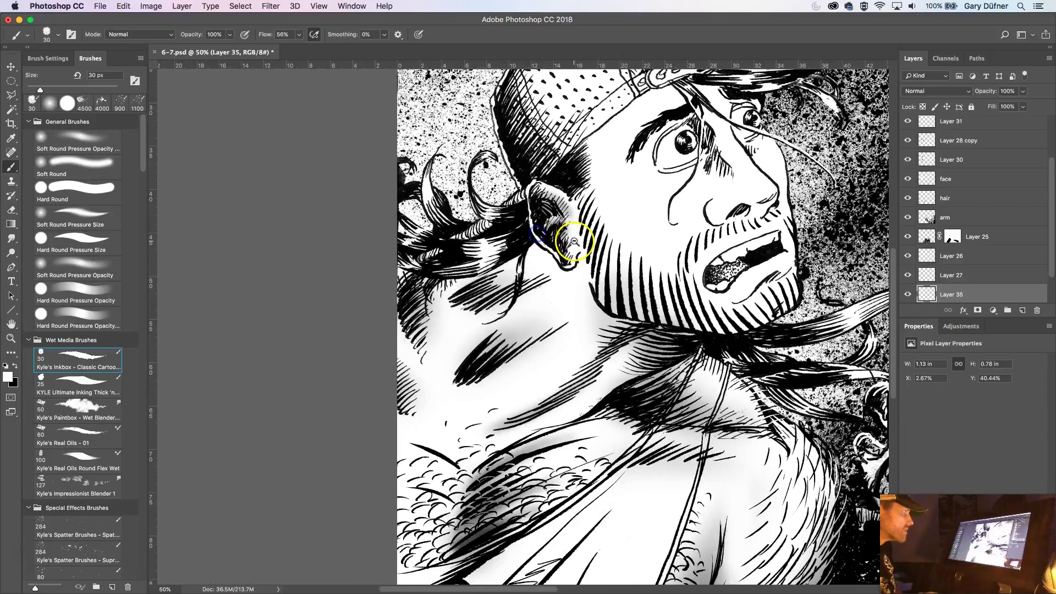
{"action": "left_click", "coordinate": [575, 242], "text": "alt"}
{"action": "left_click_drag", "start_coordinate": [544, 270], "coordinate": [396, 305]}
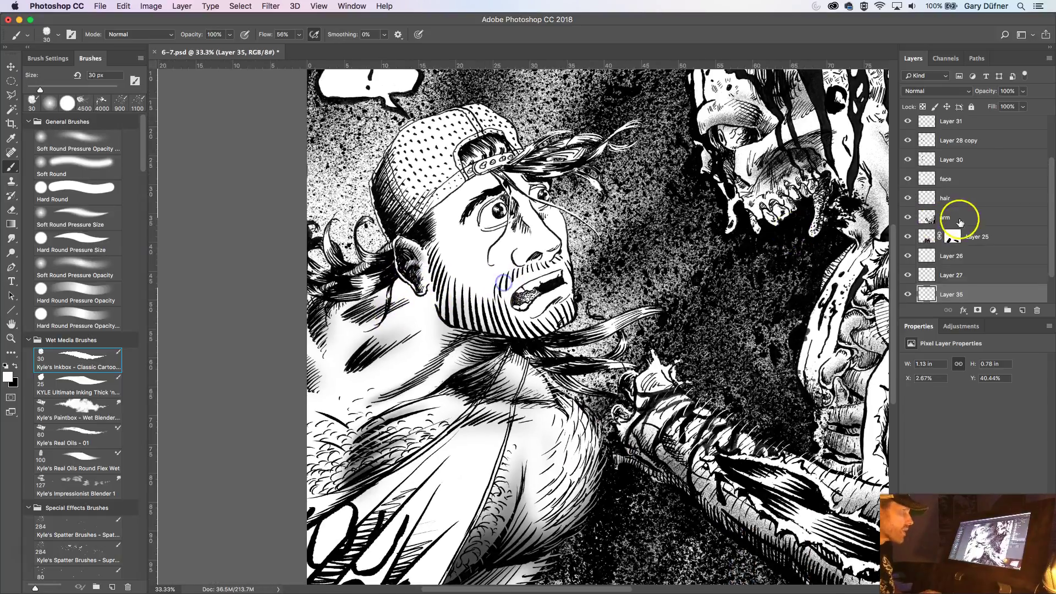
{"action": "left_click", "coordinate": [907, 294]}
{"action": "left_click", "coordinate": [907, 294]}
{"action": "left_click", "coordinate": [907, 295]}
{"action": "left_click", "coordinate": [908, 295]}
{"action": "left_click", "coordinate": [460, 235], "text": "super"}
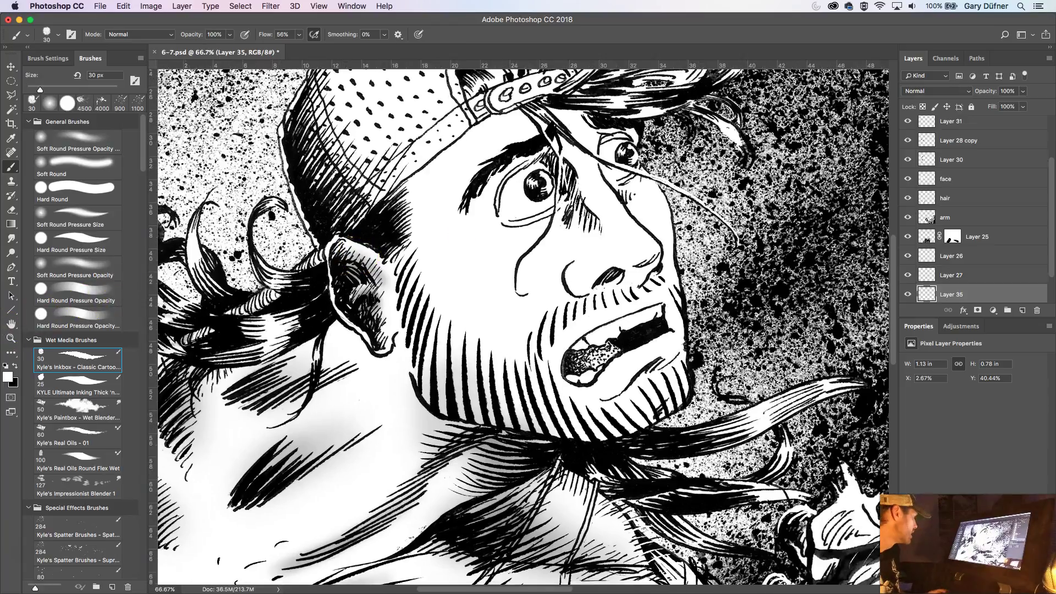
{"action": "double_click", "coordinate": [10, 339]}
{"action": "left_click_drag", "start_coordinate": [333, 203], "coordinate": [554, 205]}
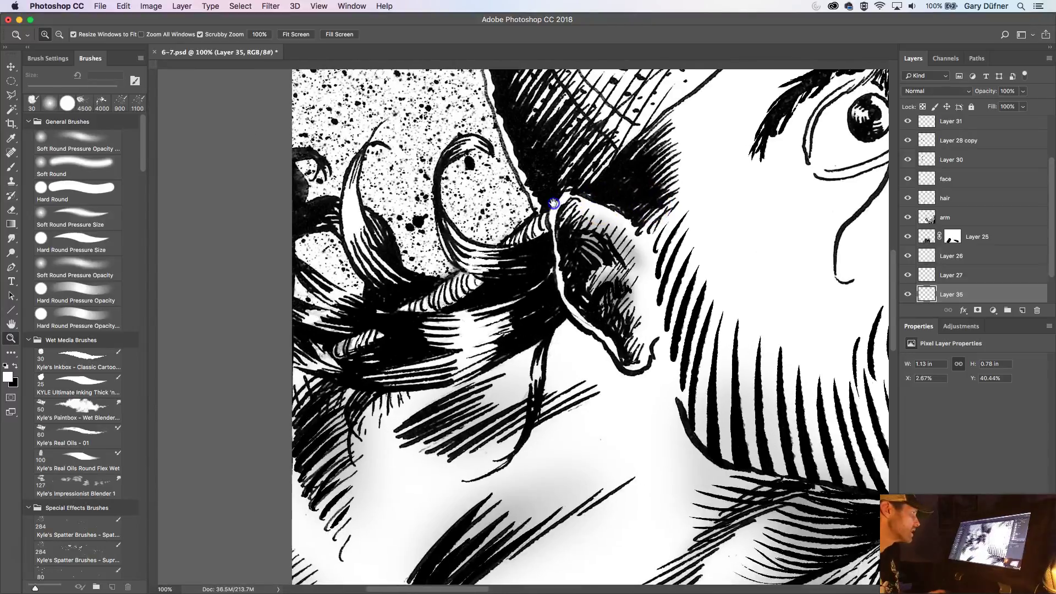
- Apply a Gaussian Blur with a 0.6 pixel radius to the white hair touch-ups on Layer 35
{"action": "left_click", "coordinate": [270, 6]}
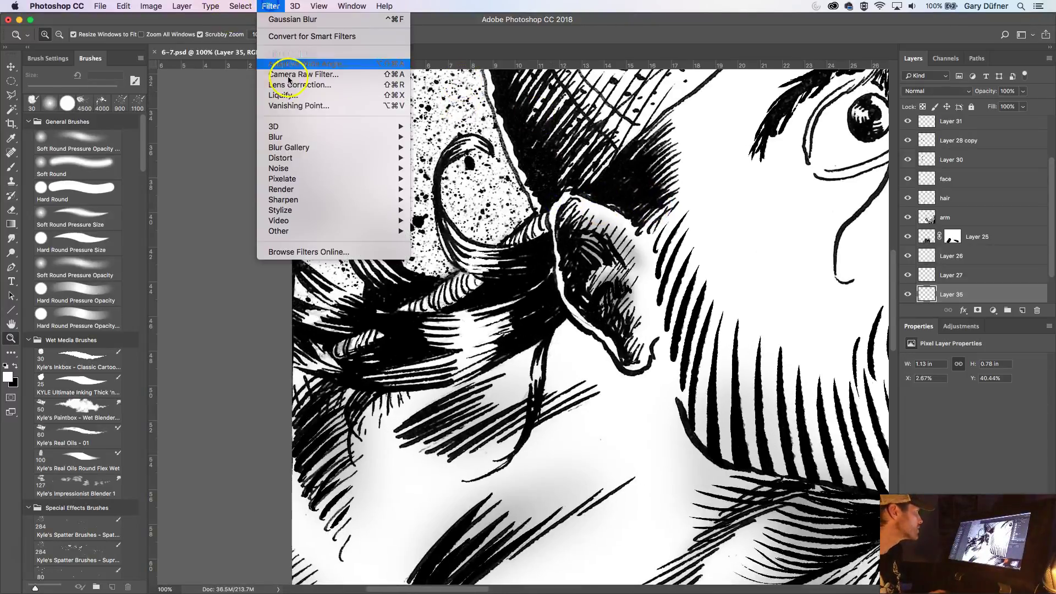
{"action": "mouse_move", "coordinate": [385, 137]}
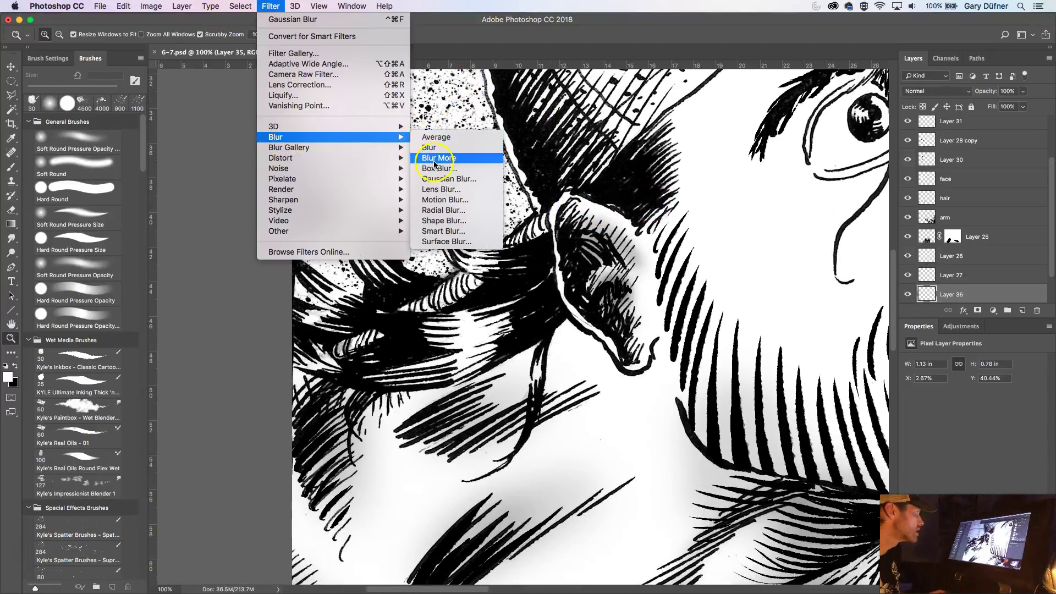
{"action": "left_click", "coordinate": [448, 179]}
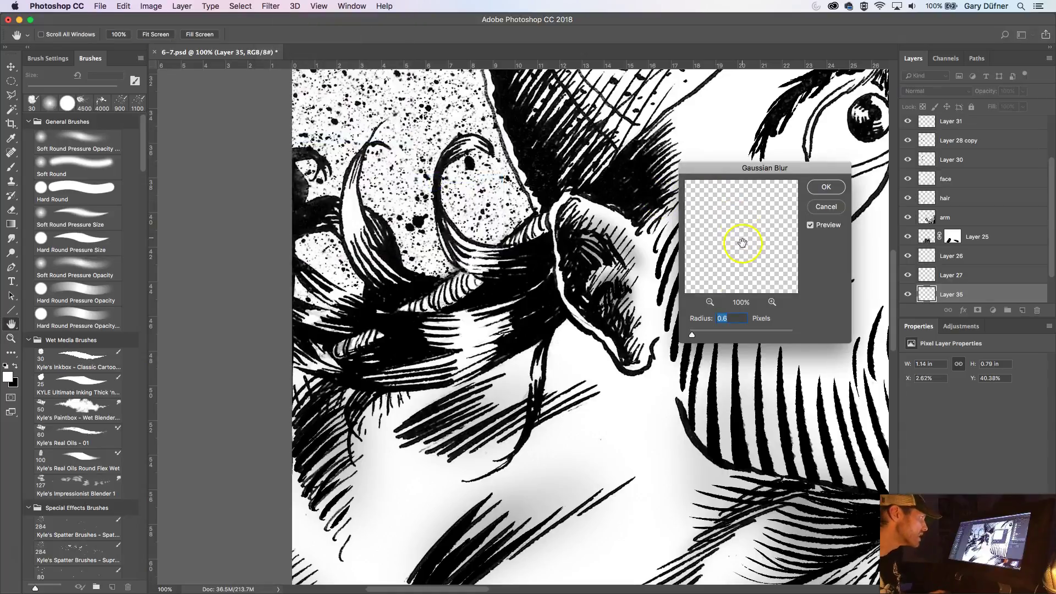
{"action": "left_click", "coordinate": [827, 188]}
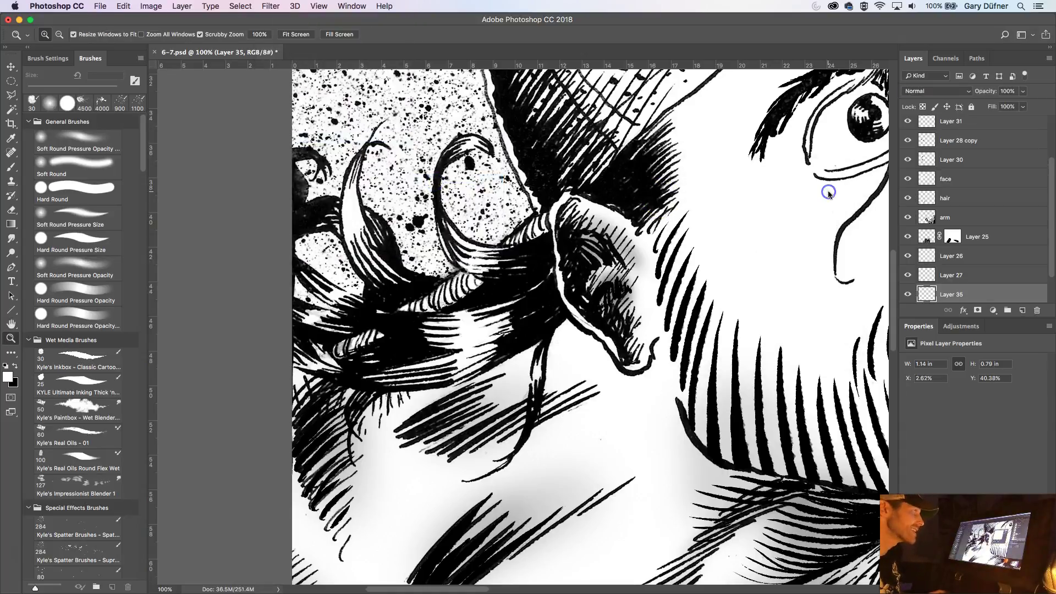
- Compare the man's hair with and without the blurred touch-ups by toggling Layer 35's visibility
{"action": "left_click", "coordinate": [550, 284], "text": "alt"}
{"action": "left_click", "coordinate": [550, 284], "text": "alt"}
{"action": "left_click", "coordinate": [550, 284], "text": "alt"}
{"action": "left_click_drag", "start_coordinate": [644, 287], "coordinate": [453, 260]}
{"action": "scroll", "coordinate": [935, 259], "scroll_direction": "down", "scroll_amount": 2}
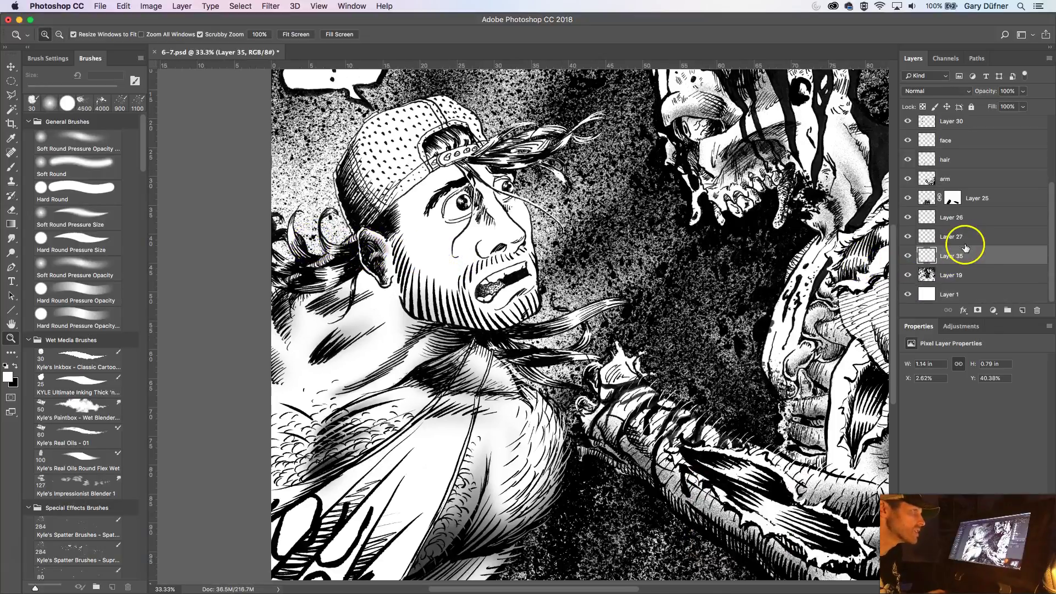
{"action": "left_click", "coordinate": [907, 257]}
{"action": "left_click", "coordinate": [907, 257]}
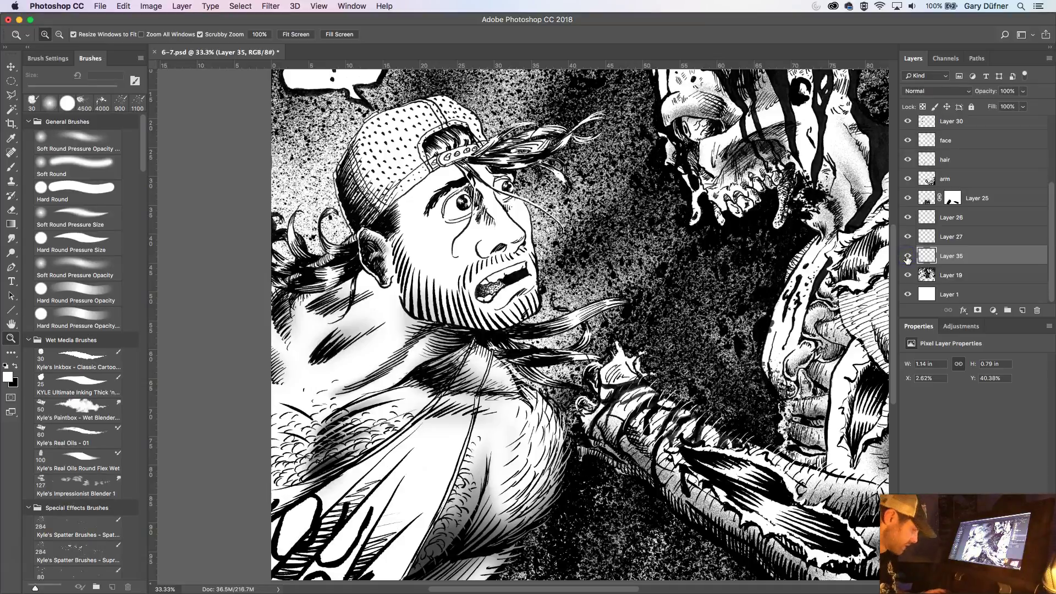
- Remove the separate Layer 35 above Layer 19 from the layer stack and save the document
{"action": "key", "text": "Delete"}
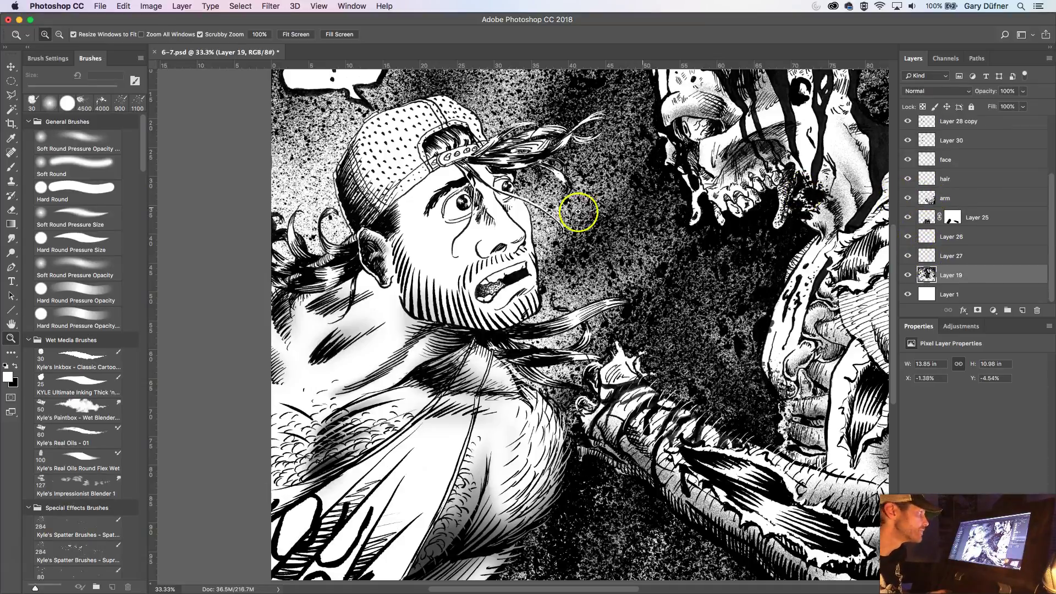
{"action": "key", "text": "super+s"}
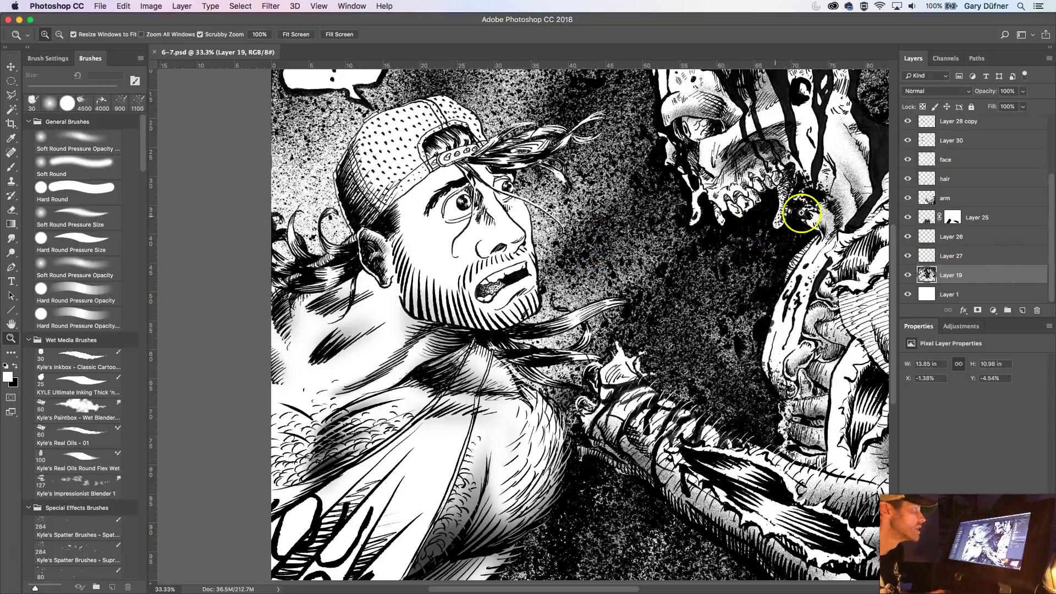
- Select Layer 34 and toggle its visibility to compare the man's body with and without the soft shading
{"action": "scroll", "coordinate": [978, 215], "scroll_direction": "up", "scroll_amount": 2}
{"action": "scroll", "coordinate": [1000, 220], "scroll_direction": "up", "scroll_amount": 1}
{"action": "scroll", "coordinate": [1000, 200], "scroll_direction": "up", "scroll_amount": 2}
{"action": "left_click", "coordinate": [960, 147]}
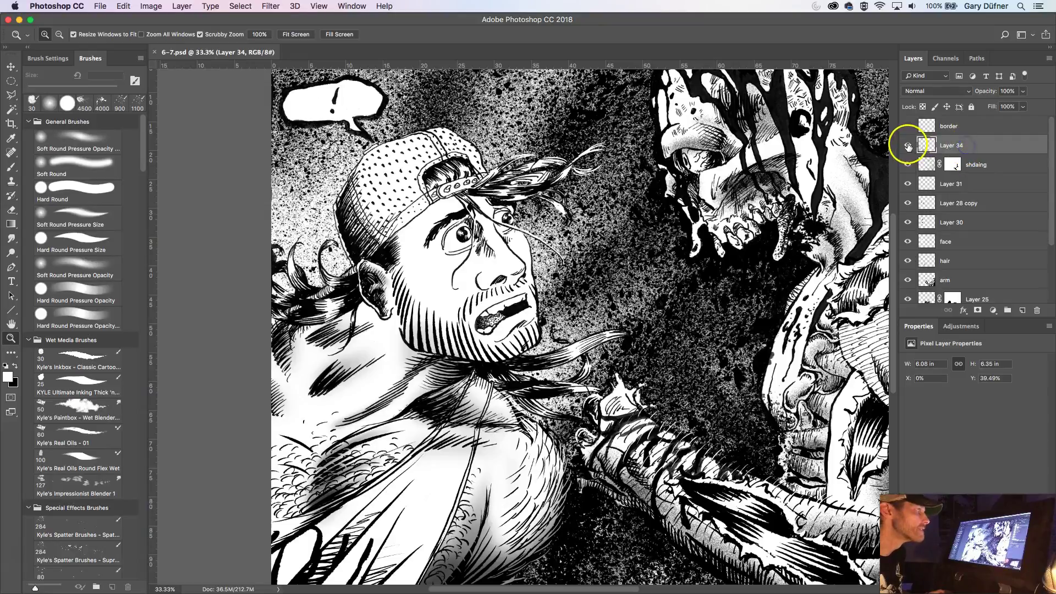
{"action": "left_click", "coordinate": [908, 145]}
{"action": "left_click", "coordinate": [908, 145]}
{"action": "left_click", "coordinate": [908, 145]}
{"action": "left_click", "coordinate": [908, 146]}
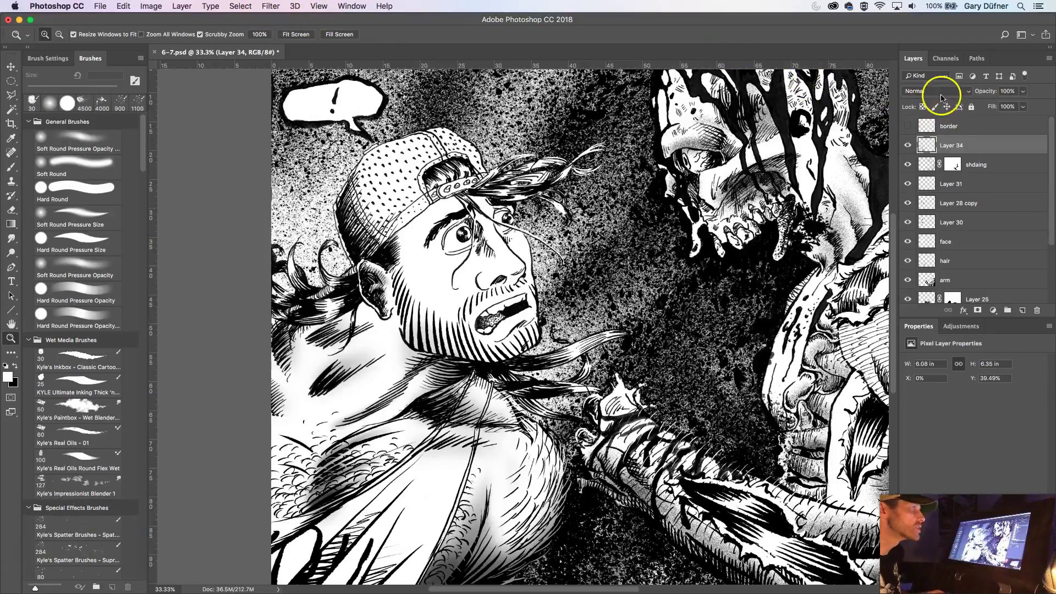
- Set Layer 34's blend mode to Dissolve and merge it with a new empty layer above it
{"action": "left_click", "coordinate": [931, 99]}
{"action": "left_click", "coordinate": [930, 101]}
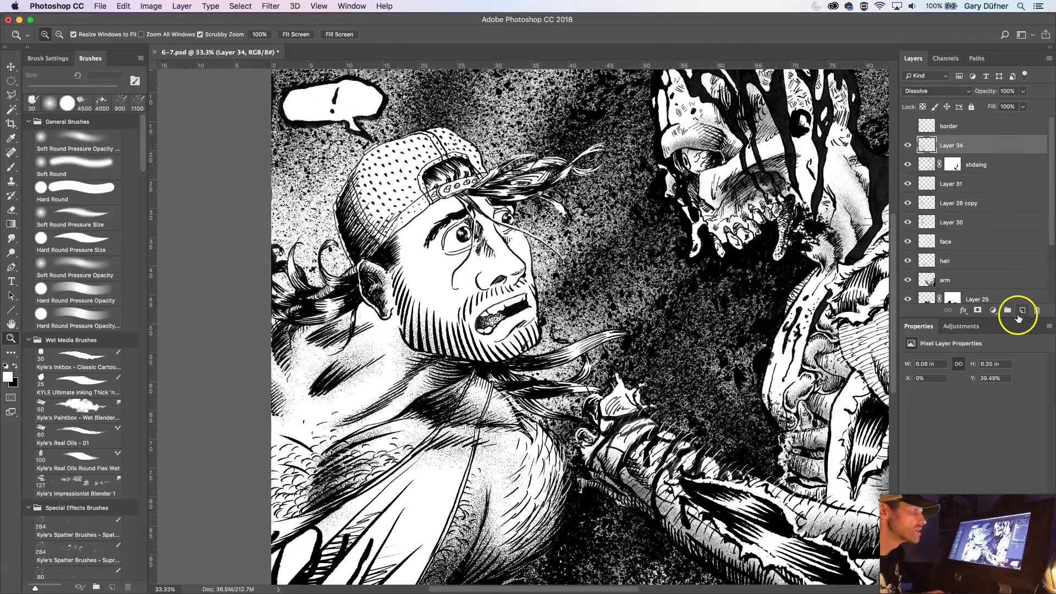
{"action": "left_click", "coordinate": [1020, 313]}
{"action": "left_click", "coordinate": [956, 164], "text": "shift"}
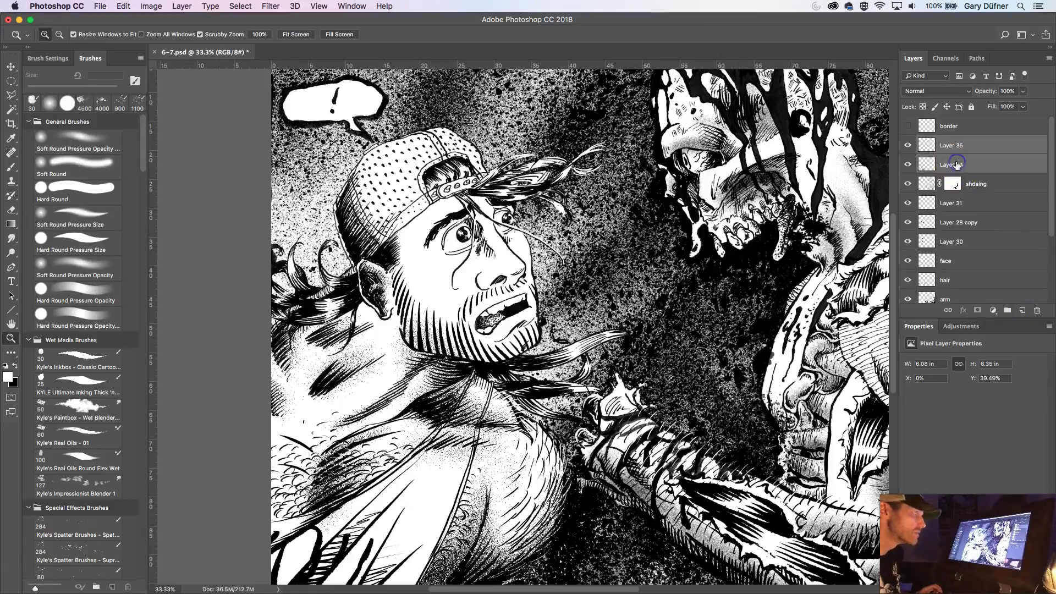
{"action": "key", "text": "super+e"}
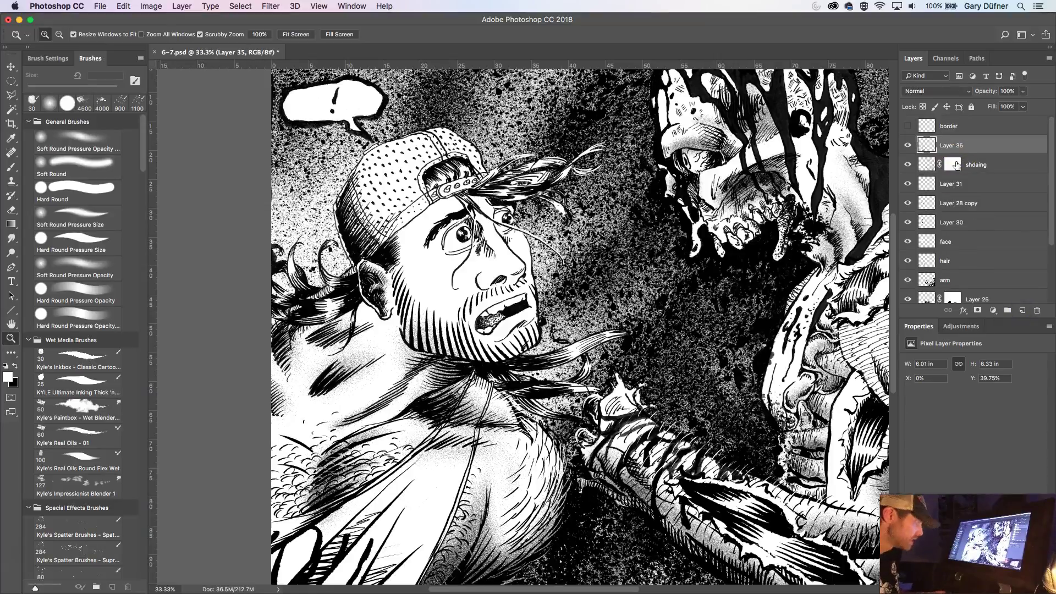
- Soften the merged grainy shading layer with a Gaussian Blur of 0.6 pixels radius
{"action": "left_click", "coordinate": [269, 6]}
{"action": "mouse_move", "coordinate": [308, 138]}
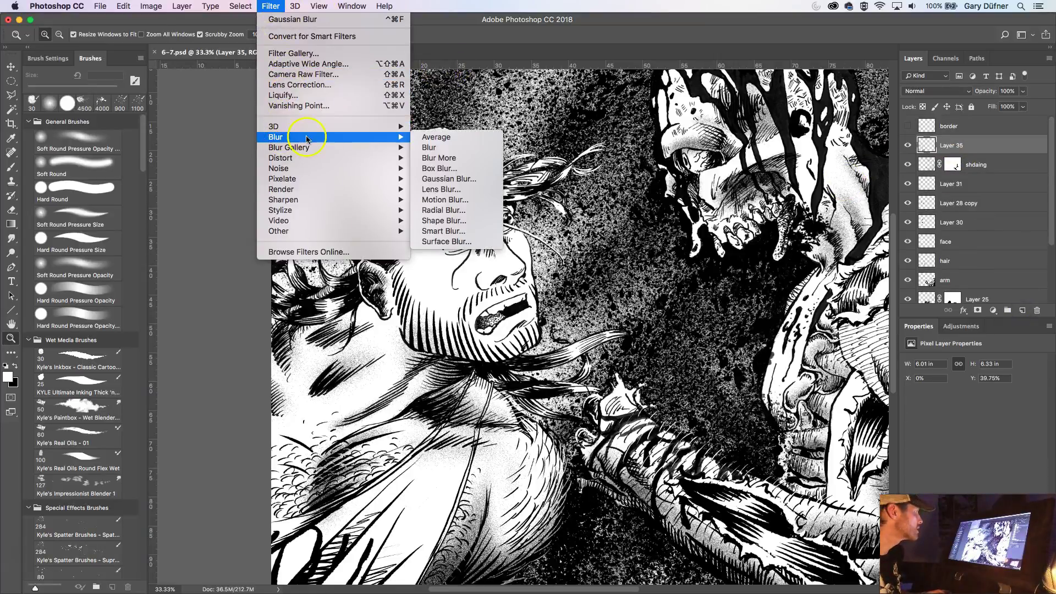
{"action": "left_click", "coordinate": [469, 181]}
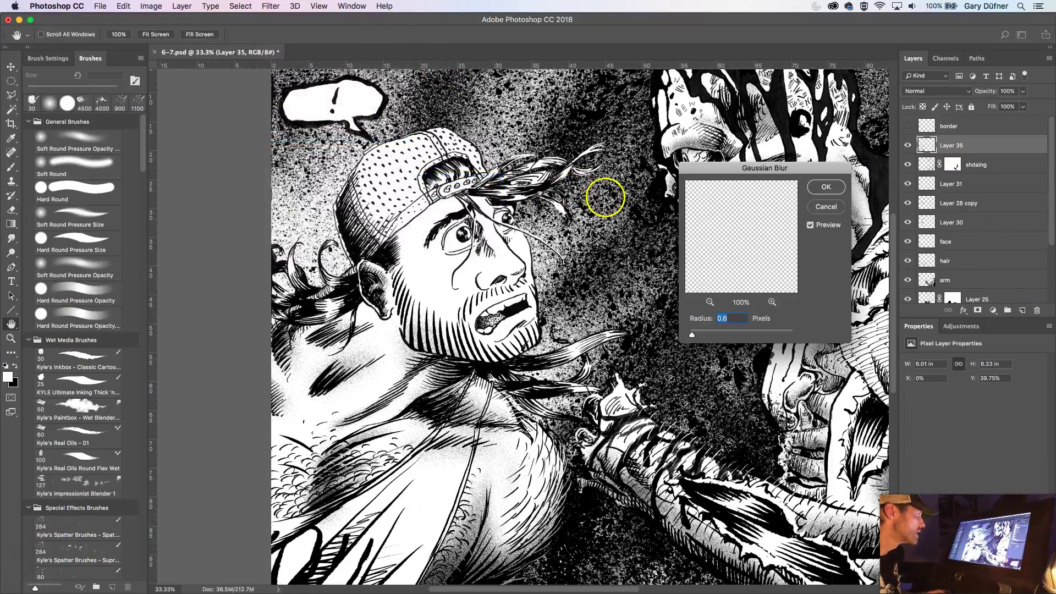
{"action": "left_click", "coordinate": [826, 188]}
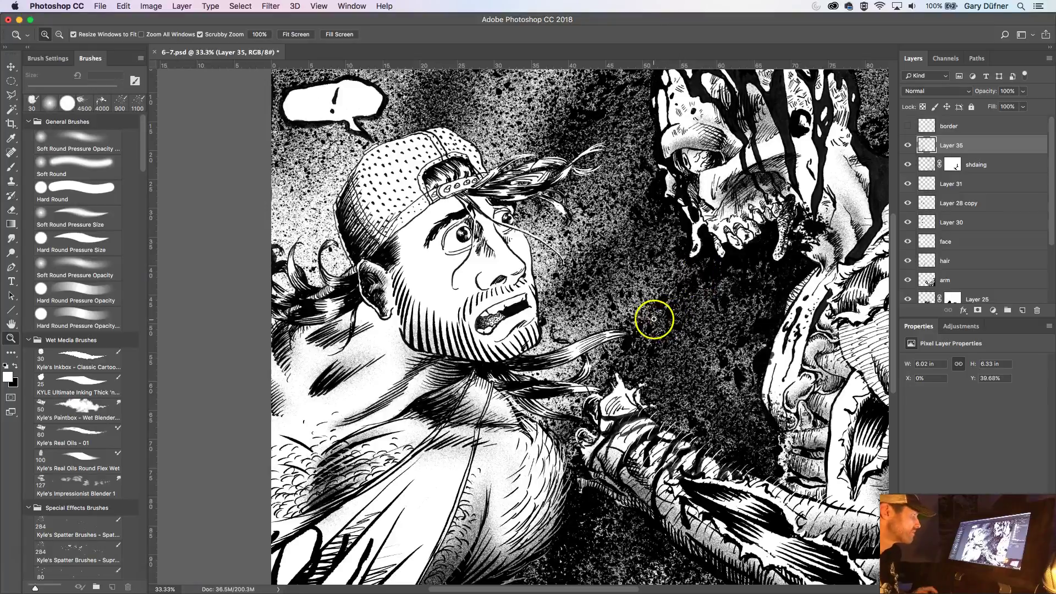
- Compare the whole page with and without the grainy body shading by toggling the merged layer's visibility
{"action": "left_click", "coordinate": [600, 330], "text": "alt"}
{"action": "left_click", "coordinate": [612, 329], "text": "alt"}
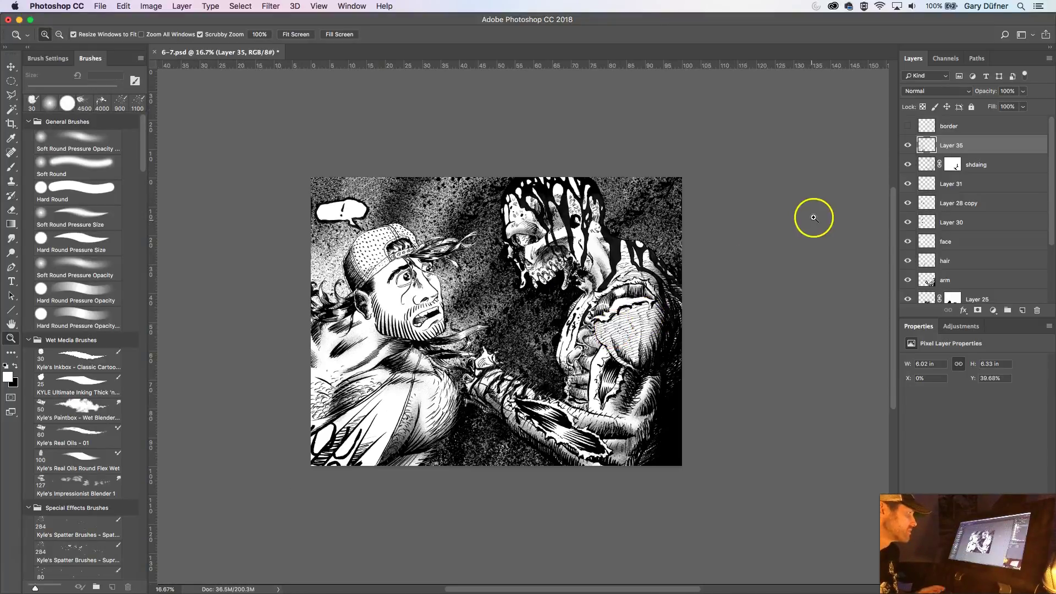
{"action": "left_click", "coordinate": [909, 146]}
{"action": "left_click", "coordinate": [908, 146]}
{"action": "left_click", "coordinate": [908, 146]}
{"action": "left_click", "coordinate": [908, 146]}
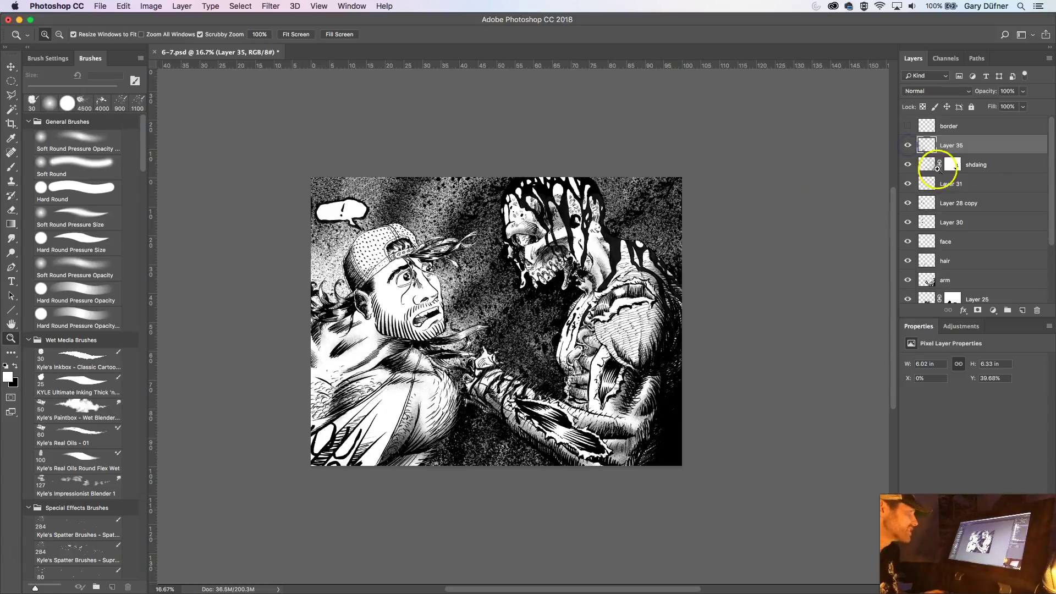
- Add a layer above Layer 35 and try a white stroke near the chin, enlarging the Soft Round Pressure Opacity brush to 80 px
{"action": "left_click", "coordinate": [1022, 311]}
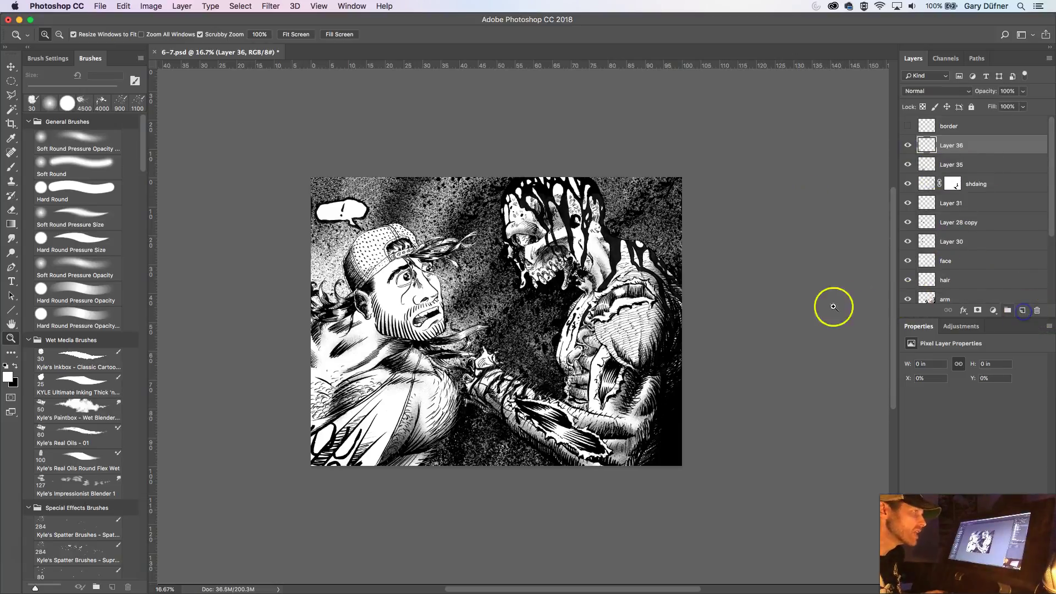
{"action": "left_click", "coordinate": [539, 353]}
{"action": "left_click", "coordinate": [504, 351]}
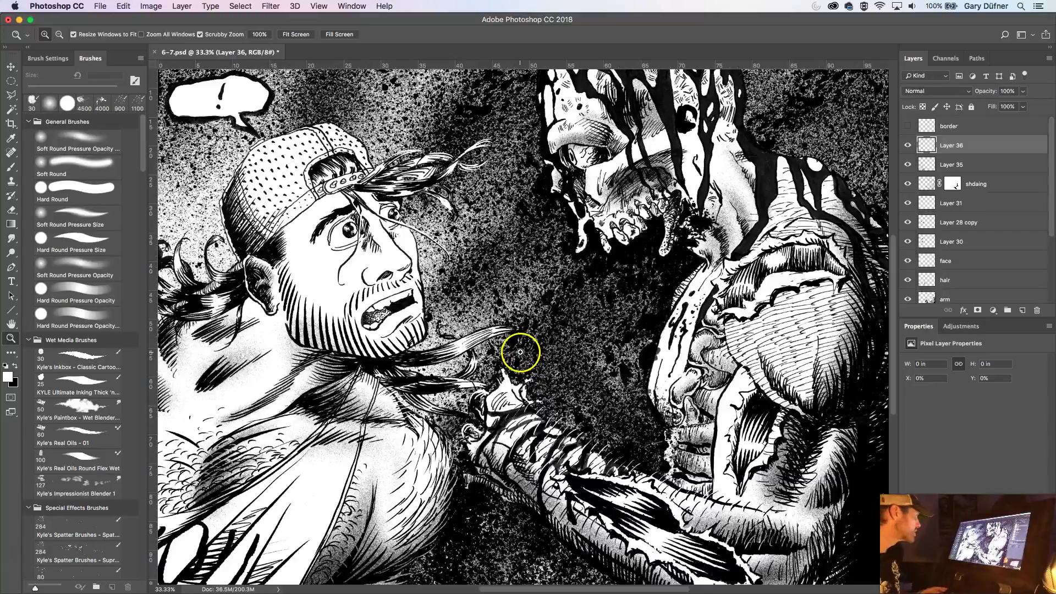
{"action": "left_click", "coordinate": [78, 265]}
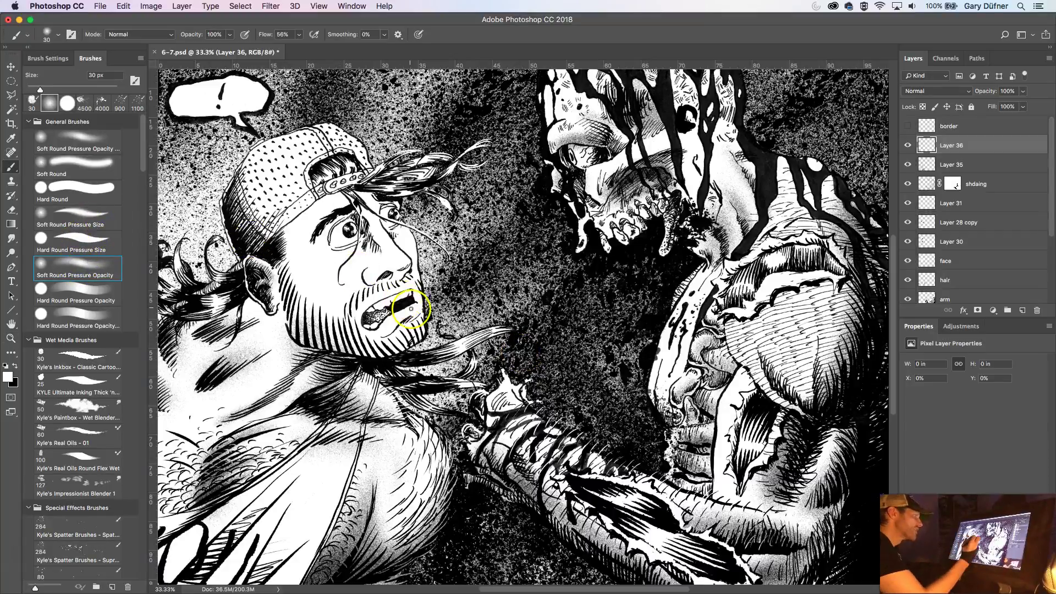
{"action": "key", "text": "bracketright"}
{"action": "key", "text": "bracketright"}
{"action": "key", "text": "bracketright"}
{"action": "left_click_drag", "start_coordinate": [417, 333], "coordinate": [413, 325]}
{"action": "key", "text": "bracketright"}
{"action": "key", "text": "bracketright"}
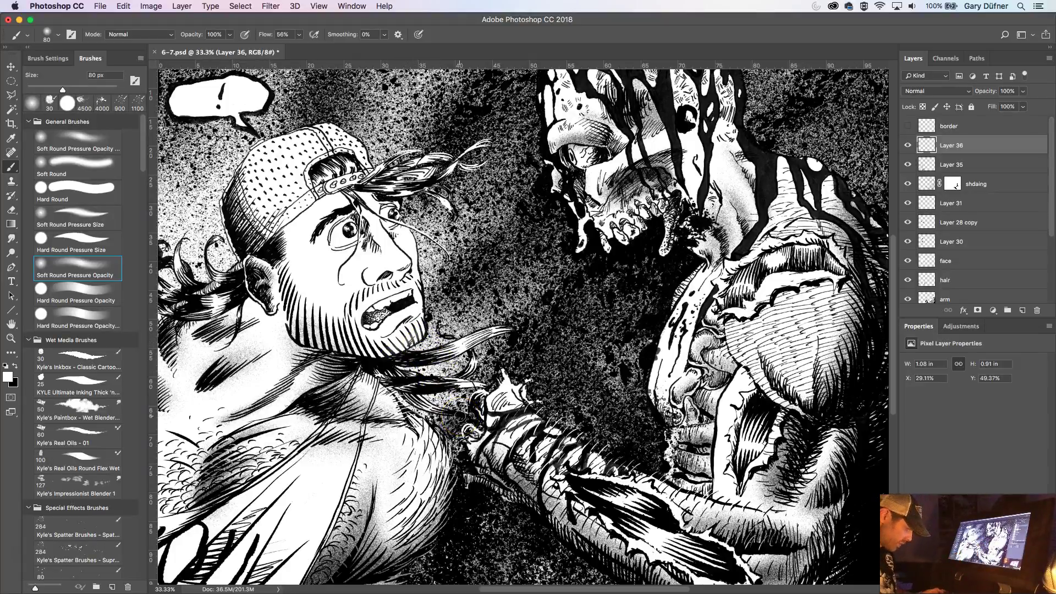
- Clear the white strokes from Layer 36 and switch the painting color to black
{"action": "key", "text": "super+a"}
{"action": "key", "text": "BackSpace"}
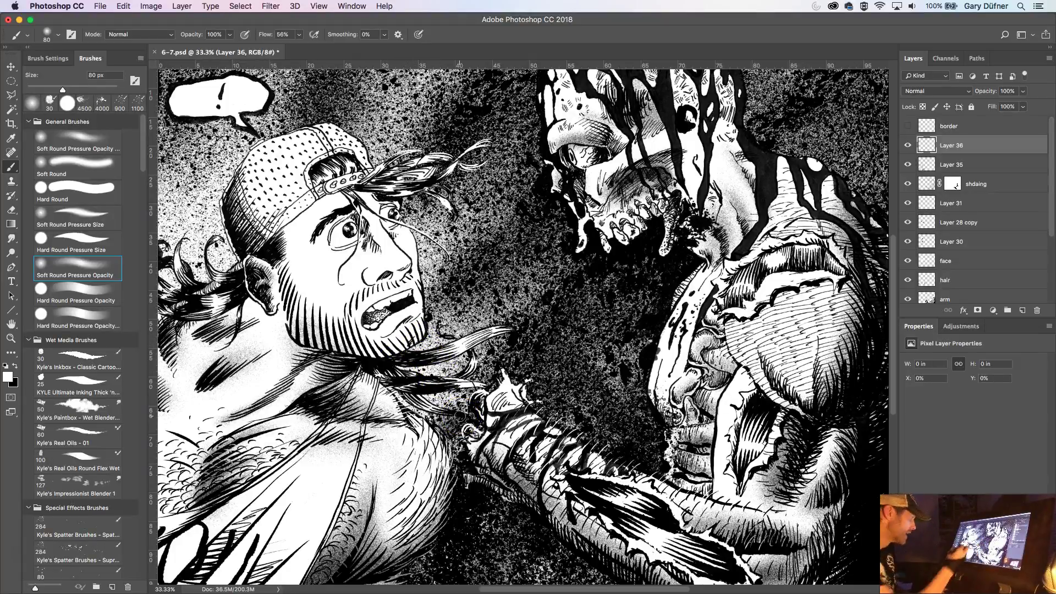
{"action": "left_click", "coordinate": [16, 365]}
- Paint soft black shadows along the man's jaw, under his nose, around his eyes and below his ear with the 80 px brush
{"action": "mouse_move", "coordinate": [418, 332]}
{"action": "left_mouse_down"}
{"action": "mouse_move", "coordinate": [381, 351]}
{"action": "mouse_move", "coordinate": [429, 324]}
{"action": "mouse_move", "coordinate": [376, 349]}
{"action": "mouse_move", "coordinate": [400, 351]}
{"action": "mouse_move", "coordinate": [415, 342]}
{"action": "mouse_move", "coordinate": [365, 351]}
{"action": "mouse_move", "coordinate": [386, 351]}
{"action": "mouse_move", "coordinate": [346, 335]}
{"action": "left_mouse_up"}
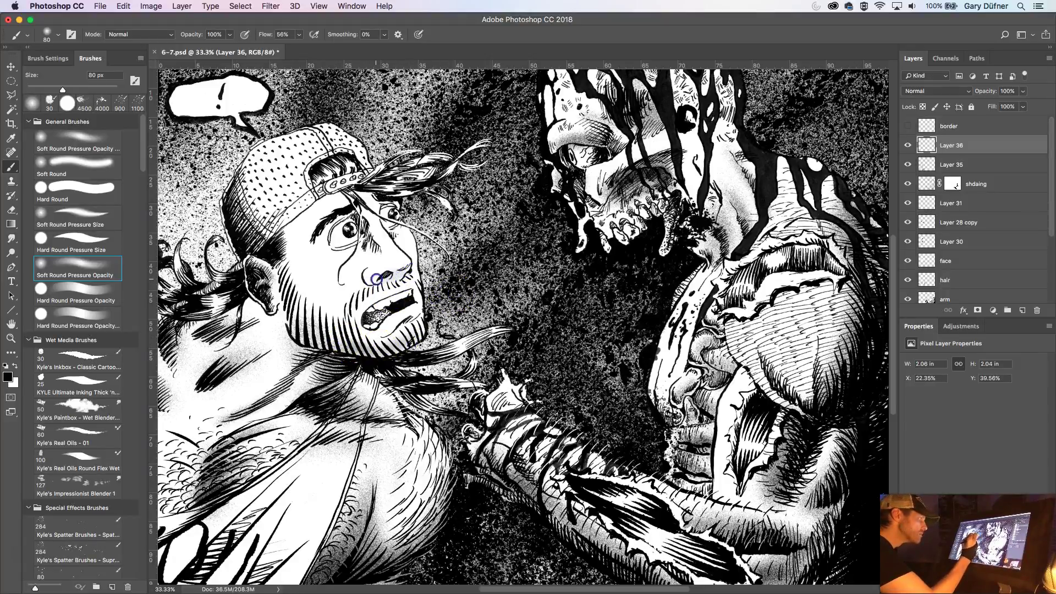
{"action": "mouse_move", "coordinate": [407, 271]}
{"action": "left_mouse_down"}
{"action": "mouse_move", "coordinate": [383, 280]}
{"action": "mouse_move", "coordinate": [404, 262]}
{"action": "left_mouse_up"}
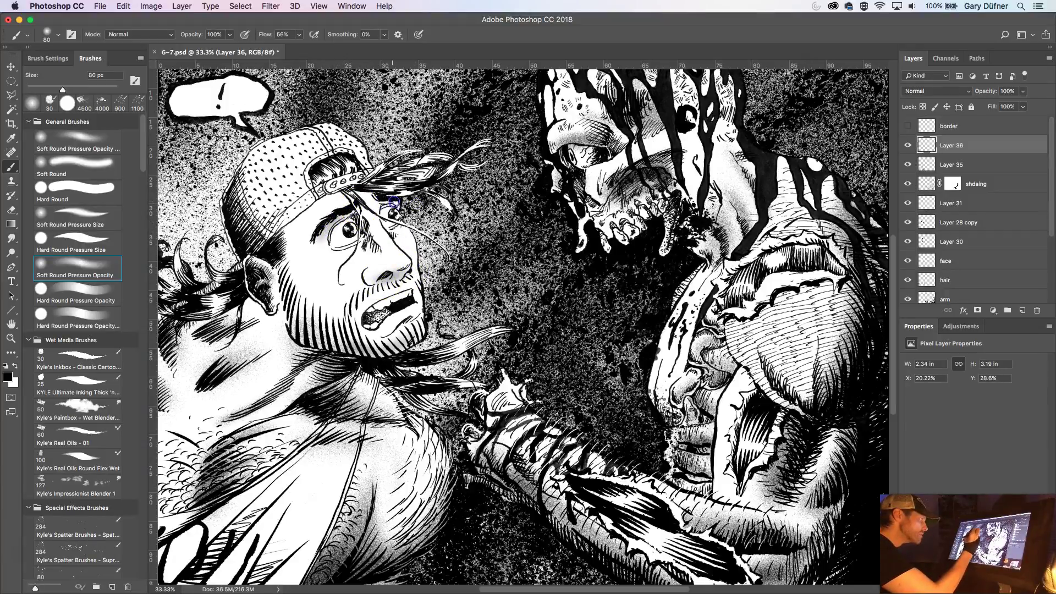
{"action": "left_click_drag", "start_coordinate": [326, 223], "coordinate": [315, 241]}
{"action": "left_click", "coordinate": [329, 276]}
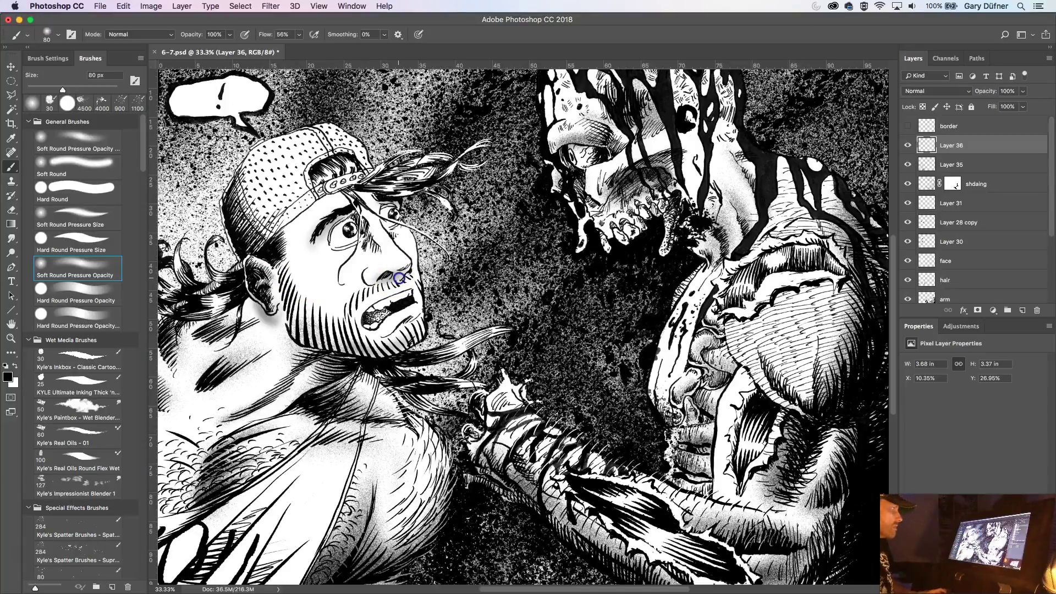
- Erase the soft shadow spilling onto the man's earlobe with the Eraser reduced to 25 px
{"action": "scroll", "coordinate": [280, 271], "scroll_direction": "up", "scroll_amount": 2}
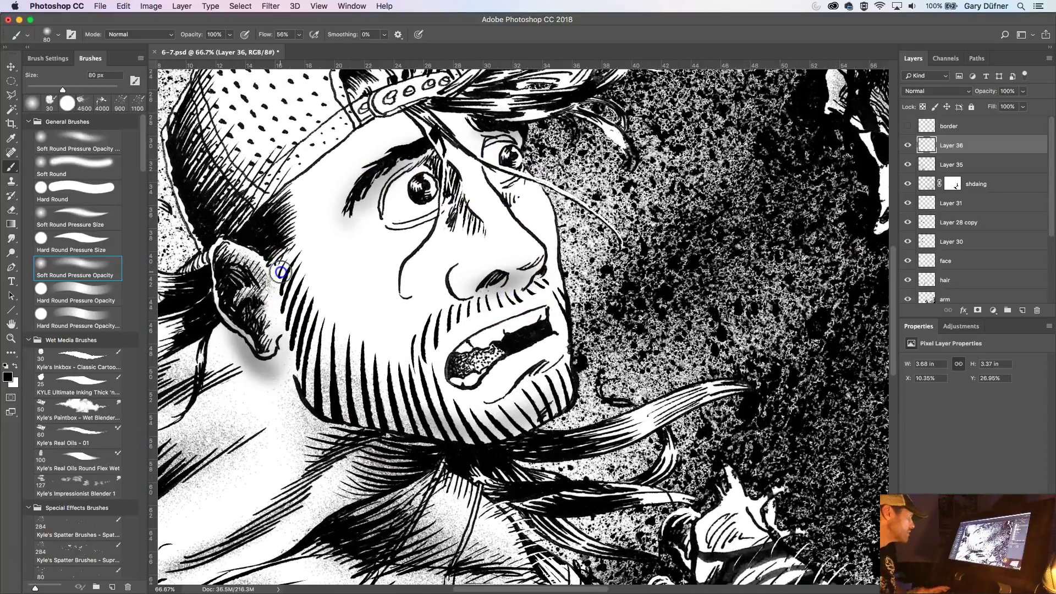
{"action": "left_click", "coordinate": [14, 222]}
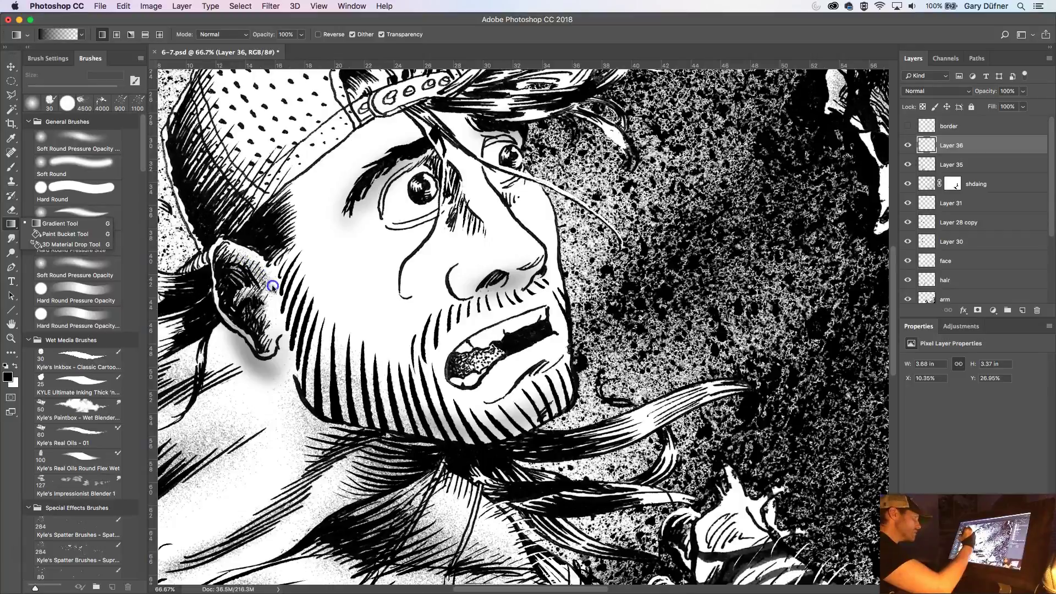
{"action": "left_click", "coordinate": [11, 209]}
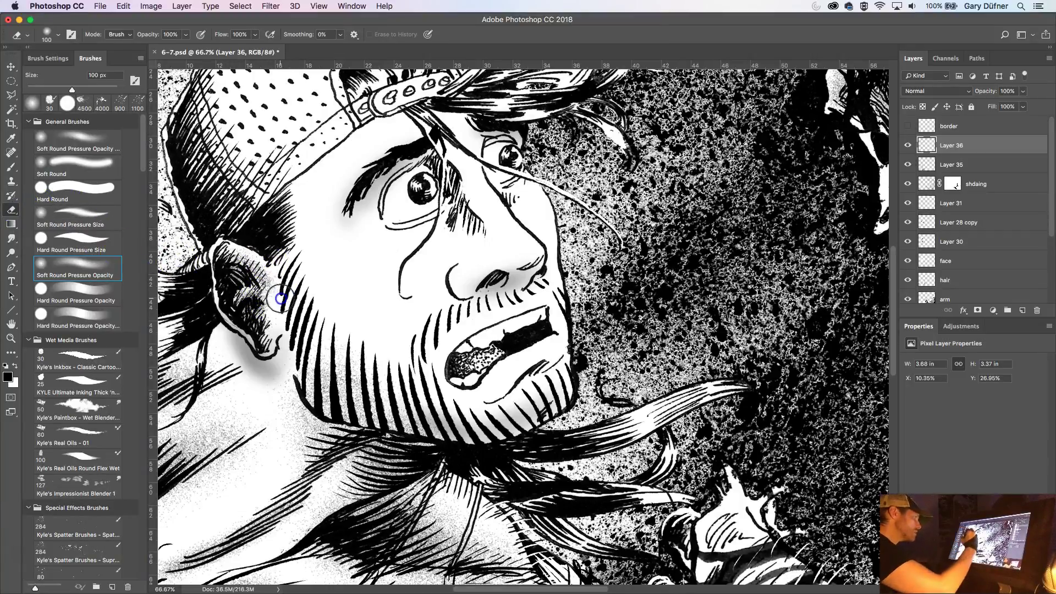
{"action": "key", "text": "bracketleft"}
{"action": "key", "text": "bracketleft"}
{"action": "key", "text": "bracketleft"}
{"action": "key", "text": "bracketleft"}
{"action": "key", "text": "bracketleft"}
{"action": "key", "text": "bracketleft"}
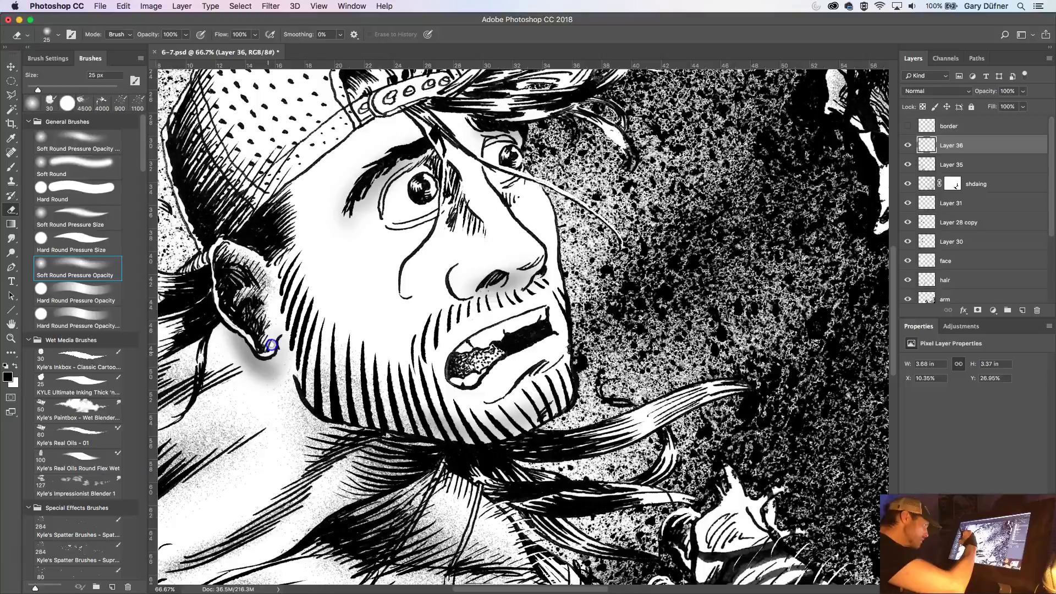
- Paint soft black shading on the man's cap with the 80 px Soft Round Pressure Opacity brush
{"action": "left_click", "coordinate": [401, 304], "text": "alt"}
{"action": "left_click", "coordinate": [414, 306], "text": "alt"}
{"action": "left_click", "coordinate": [437, 302], "text": "alt"}
{"action": "left_click_drag", "start_coordinate": [533, 261], "coordinate": [451, 230]}
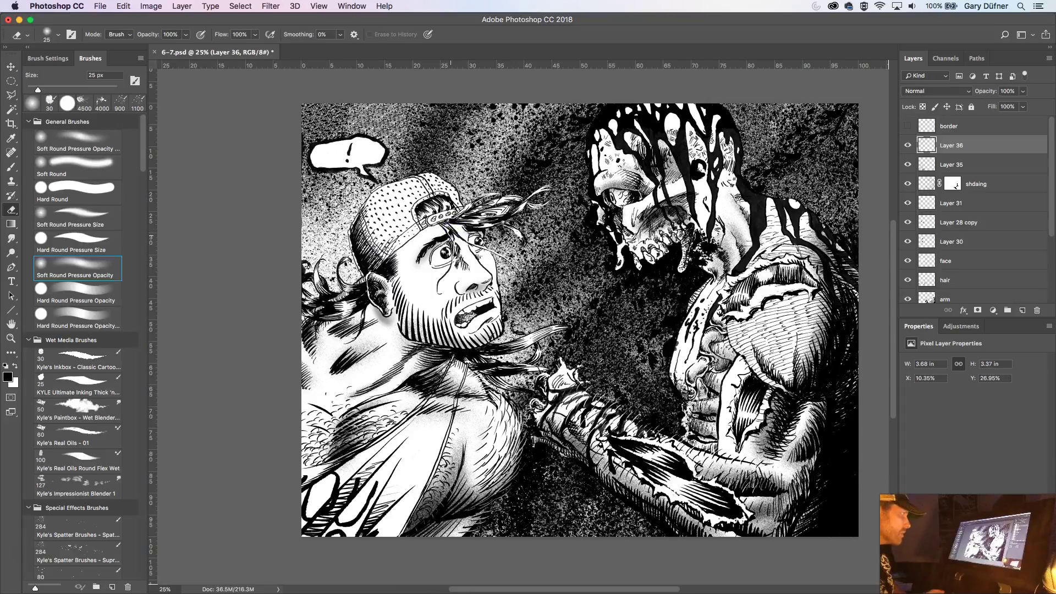
{"action": "left_click", "coordinate": [11, 167]}
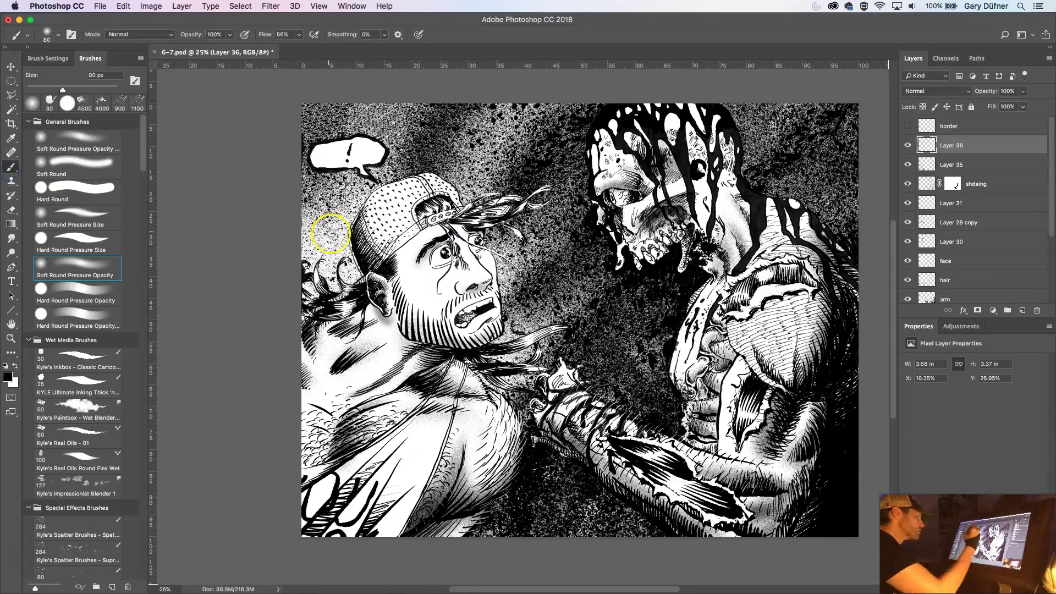
{"action": "mouse_move", "coordinate": [359, 243]}
{"action": "left_mouse_down"}
{"action": "mouse_move", "coordinate": [369, 208]}
{"action": "mouse_move", "coordinate": [380, 263]}
{"action": "mouse_move", "coordinate": [433, 220]}
{"action": "left_mouse_up"}
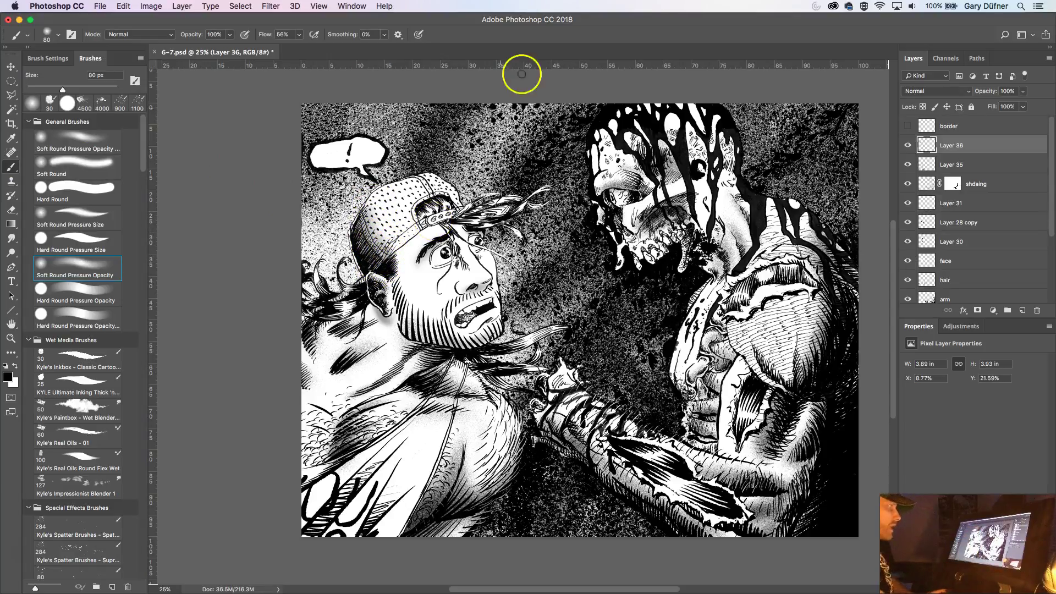
- Set Layer 36 to Dissolve and merge it with a new empty layer to bake in the grain
{"action": "left_click", "coordinate": [938, 91]}
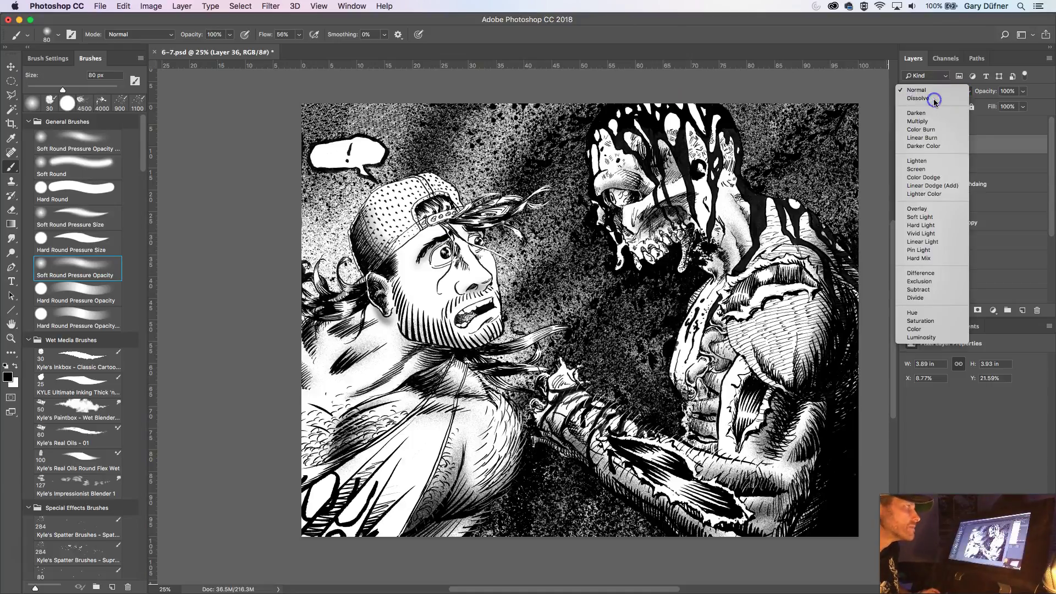
{"action": "key", "text": "Escape"}
{"action": "left_click", "coordinate": [1022, 310]}
{"action": "left_click", "coordinate": [962, 165], "text": "shift"}
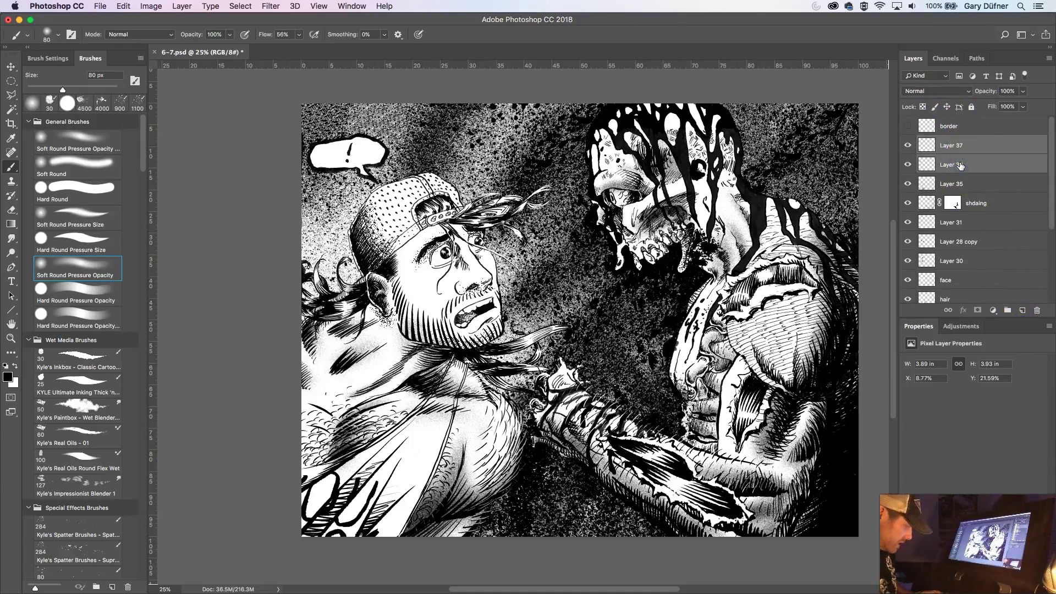
{"action": "key", "text": "super+e"}
- Soften the merged face and cap shading with a 0.6 pixel Gaussian Blur
{"action": "left_click", "coordinate": [272, 6]}
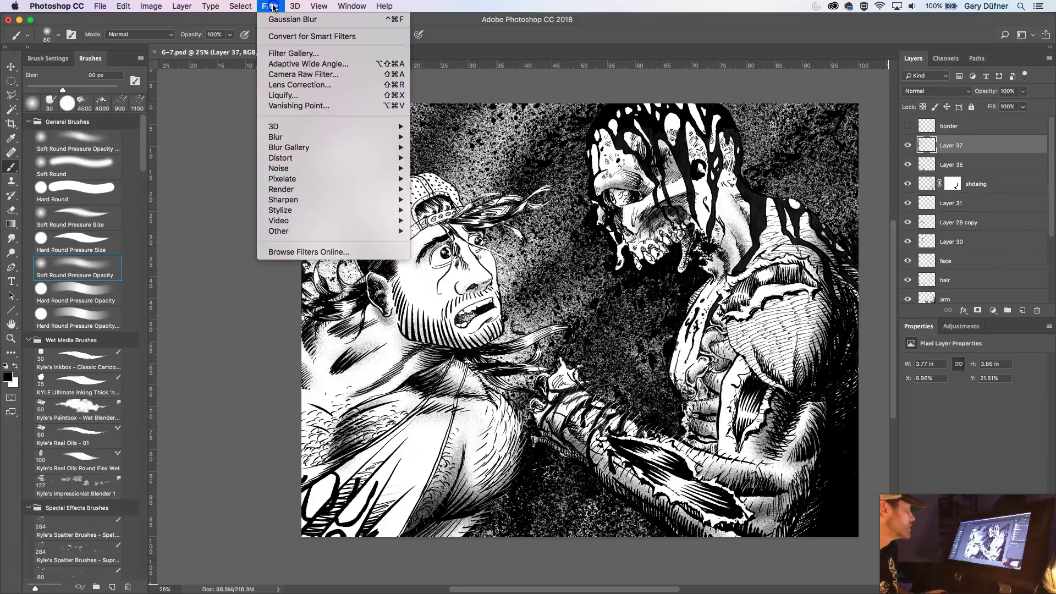
{"action": "mouse_move", "coordinate": [307, 137]}
{"action": "left_click", "coordinate": [439, 179]}
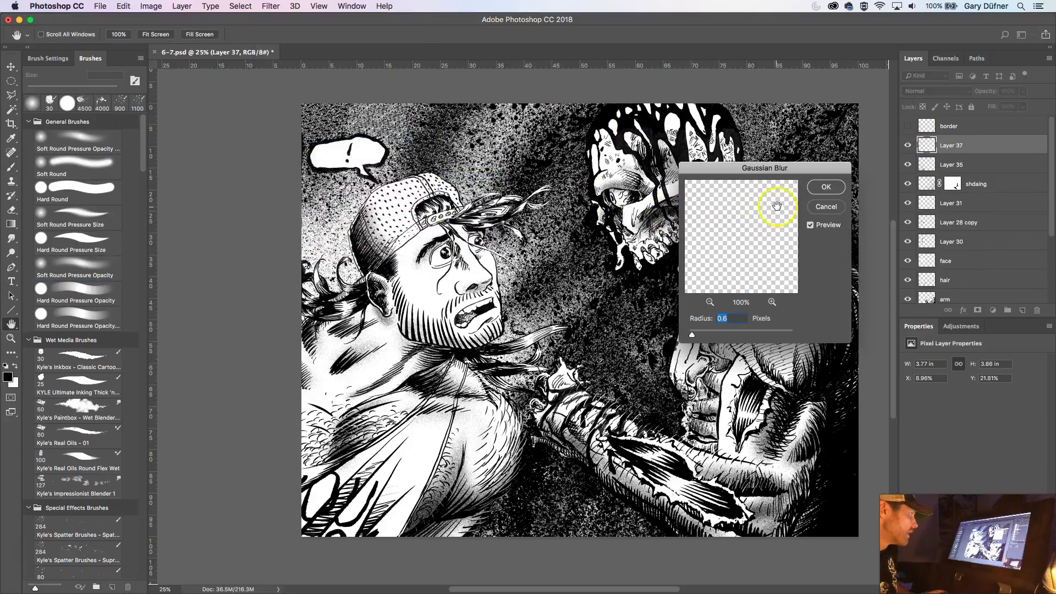
{"action": "left_click", "coordinate": [826, 187]}
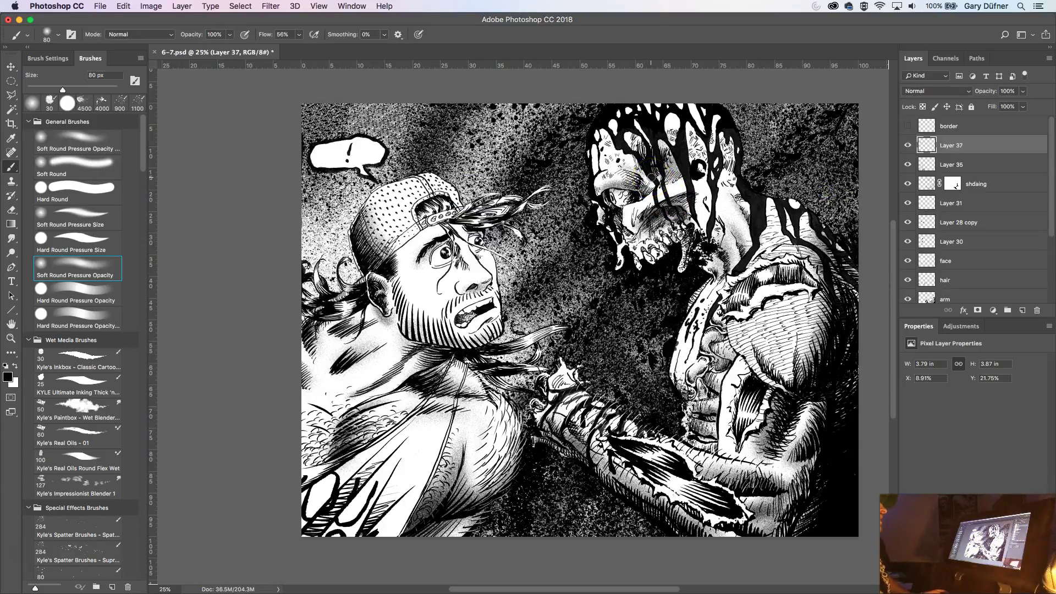
- Compare the artwork with and without Layer 37, Layer 35 and the shdaing layer by switching their visibility
{"action": "left_click", "coordinate": [908, 146]}
{"action": "left_click", "coordinate": [908, 146]}
{"action": "left_click", "coordinate": [908, 146]}
{"action": "left_click", "coordinate": [908, 146]}
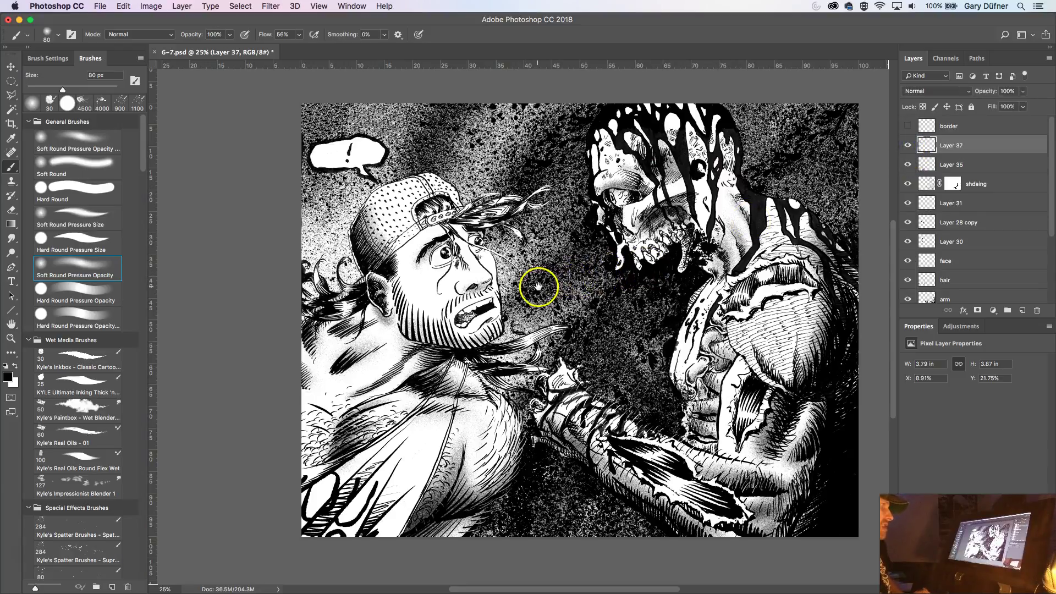
{"action": "left_click_drag", "start_coordinate": [539, 286], "coordinate": [483, 291]}
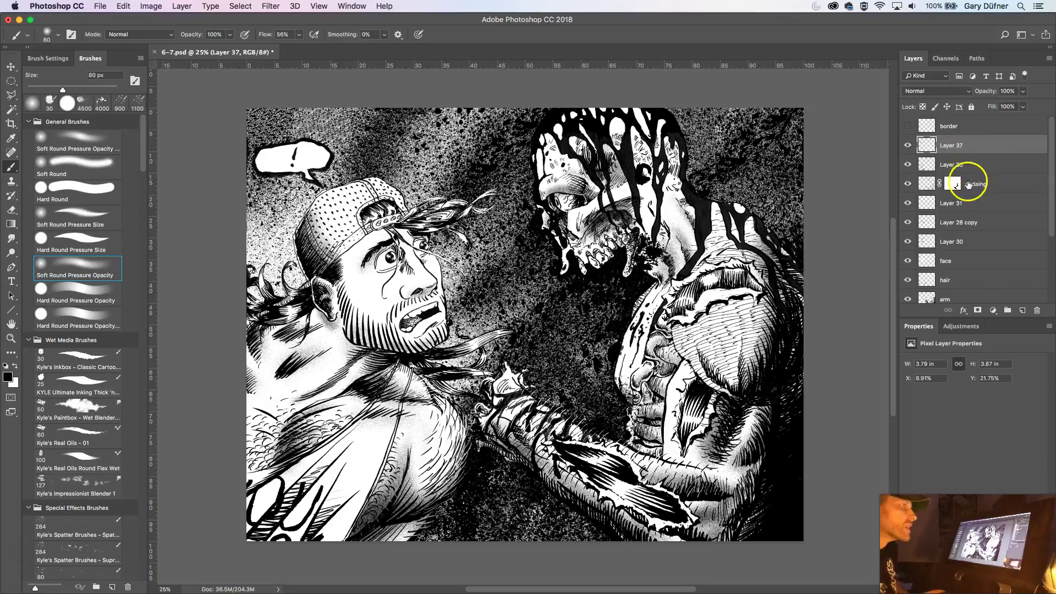
{"action": "left_click", "coordinate": [909, 165]}
{"action": "left_click", "coordinate": [908, 185]}
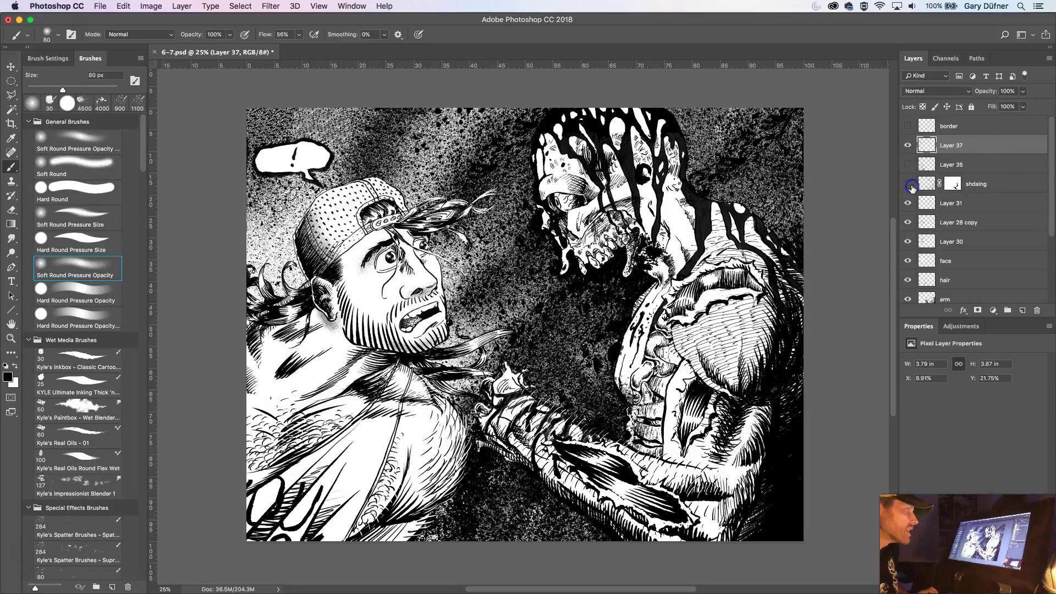
{"action": "left_click", "coordinate": [908, 183]}
{"action": "left_click", "coordinate": [908, 164]}
- Merge Layer 37, Layer 35 and the shdaing layer into one layer and rename it shdaows
{"action": "left_click", "coordinate": [990, 183], "text": "shift"}
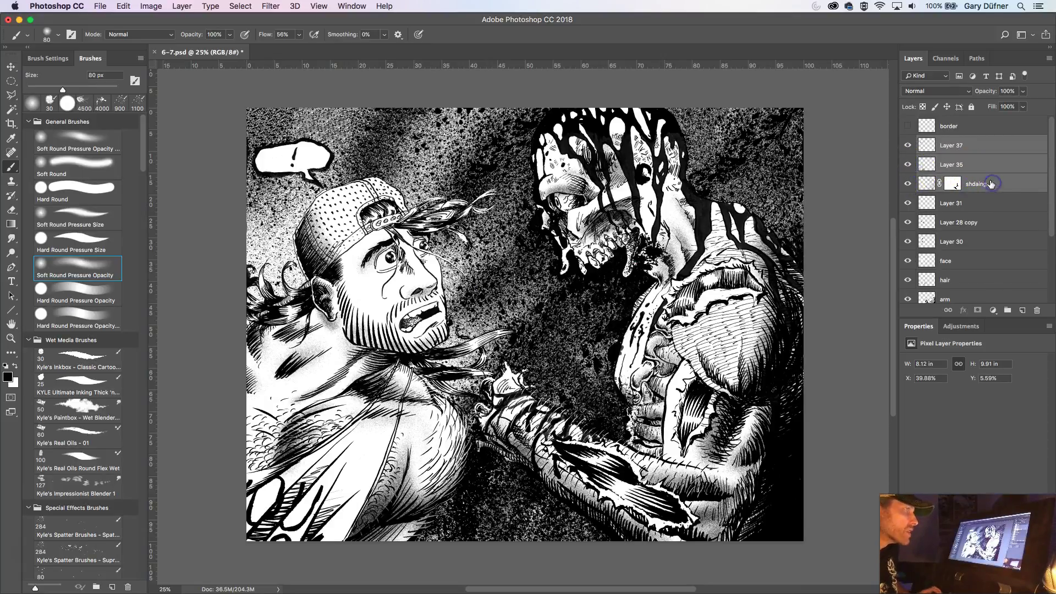
{"action": "key", "text": "ctrl+e"}
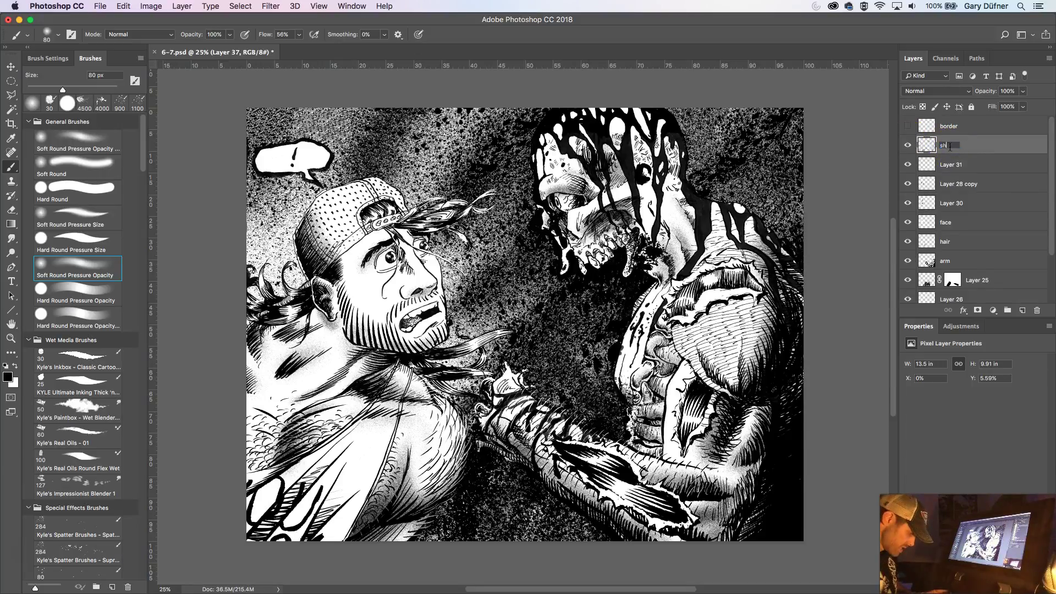
{"action": "key", "text": "Return"}
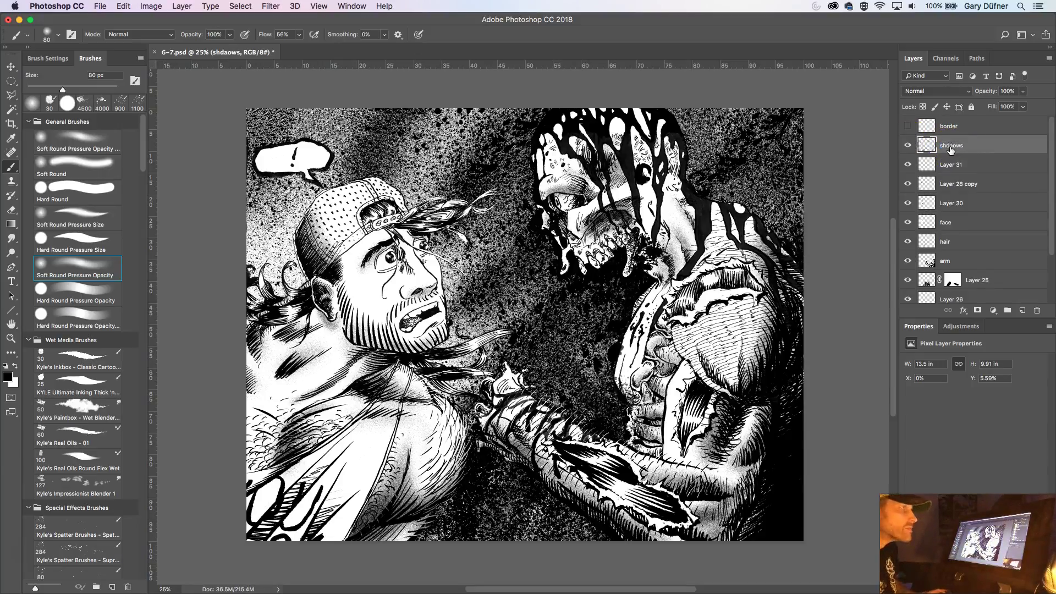
- Compare the page with and without the combined shadows by repeatedly switching the shdaows layer's visibility
{"action": "left_click", "coordinate": [908, 145]}
{"action": "left_click", "coordinate": [908, 146]}
{"action": "left_click", "coordinate": [908, 145]}
{"action": "left_click", "coordinate": [908, 145]}
{"action": "left_click", "coordinate": [908, 145]}
{"action": "left_click", "coordinate": [908, 145]}
{"action": "left_click", "coordinate": [908, 146]}
{"action": "left_click", "coordinate": [908, 145]}
{"action": "left_click", "coordinate": [908, 145]}
{"action": "left_click", "coordinate": [908, 145]}
{"action": "left_click", "coordinate": [909, 145]}
{"action": "left_click", "coordinate": [908, 145]}
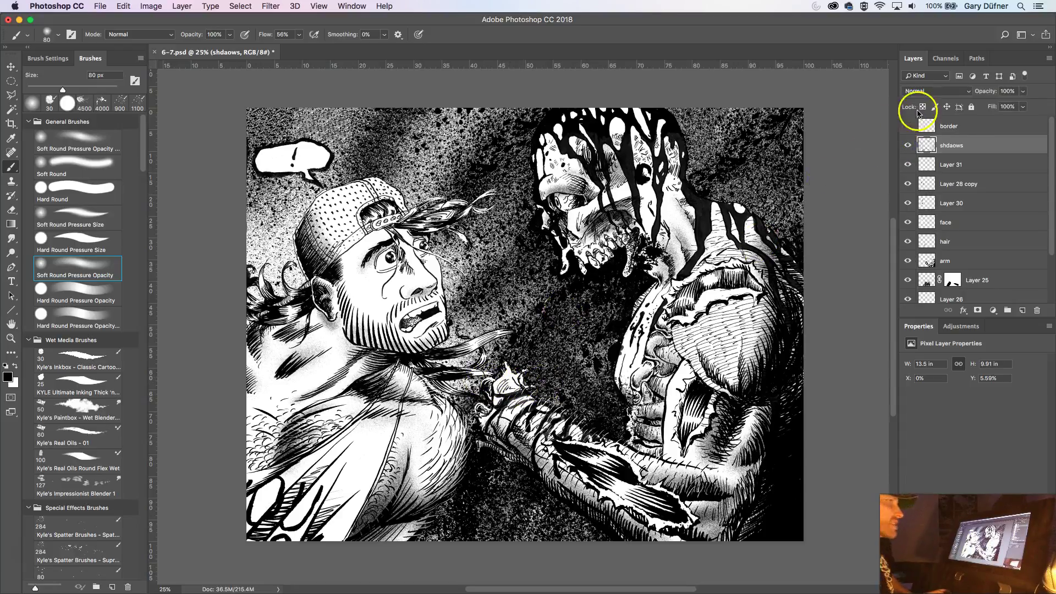
- Add a new empty layer and place it directly beneath the shdaows layer
{"action": "left_click", "coordinate": [1022, 312]}
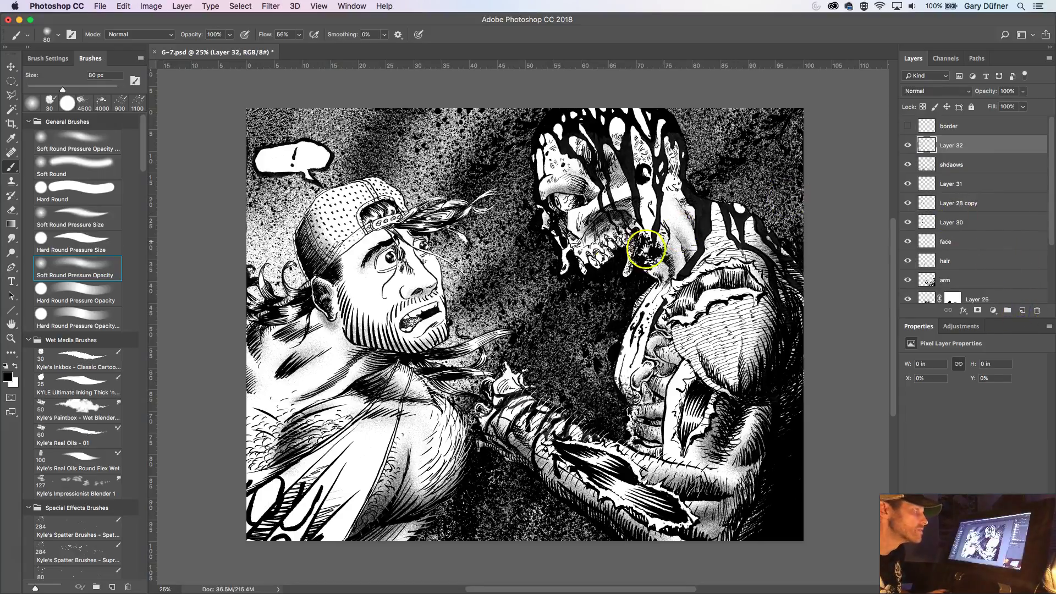
{"action": "scroll", "coordinate": [637, 236], "scroll_direction": "down", "scroll_amount": 5}
{"action": "scroll", "coordinate": [637, 236], "scroll_direction": "left", "scroll_amount": 2}
{"action": "left_click_drag", "start_coordinate": [943, 146], "coordinate": [957, 168]}
- Enlarge the brush to 175 px and paint soft black shadows across the lower part of the man's shirt
{"action": "left_click_drag", "start_coordinate": [348, 329], "coordinate": [309, 341]}
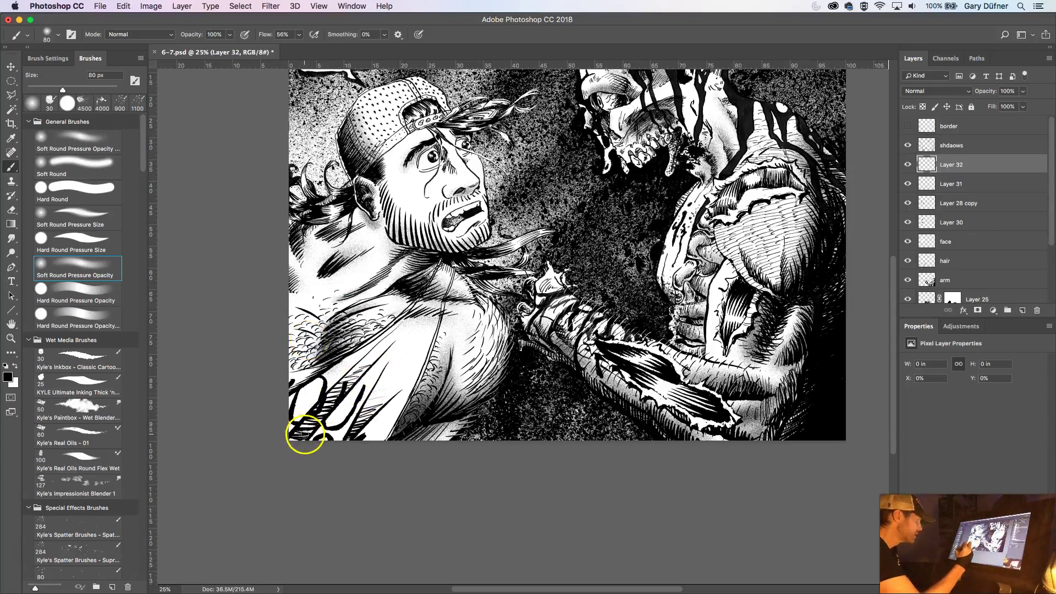
{"action": "key", "text": "bracketright"}
{"action": "key", "text": "bracketright"}
{"action": "key", "text": "bracketright"}
{"action": "key", "text": "bracketright"}
{"action": "key", "text": "bracketright"}
{"action": "left_click_drag", "start_coordinate": [297, 443], "coordinate": [322, 409]}
{"action": "left_click_drag", "start_coordinate": [282, 459], "coordinate": [385, 347]}
{"action": "mouse_move", "coordinate": [360, 424]}
{"action": "left_mouse_down"}
{"action": "mouse_move", "coordinate": [349, 438]}
{"action": "mouse_move", "coordinate": [380, 407]}
{"action": "mouse_move", "coordinate": [396, 360]}
{"action": "mouse_move", "coordinate": [351, 437]}
{"action": "mouse_move", "coordinate": [388, 408]}
{"action": "mouse_move", "coordinate": [428, 333]}
{"action": "left_mouse_up"}
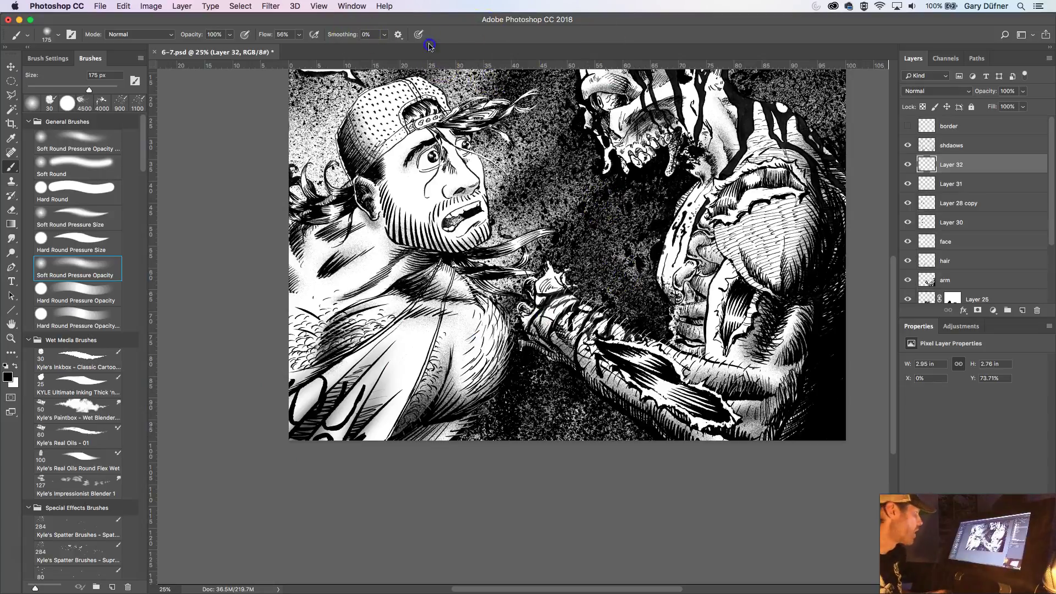
- Set the shirt shadows on Layer 32 to Dissolve and merge them with a new empty layer
{"action": "left_click", "coordinate": [936, 91]}
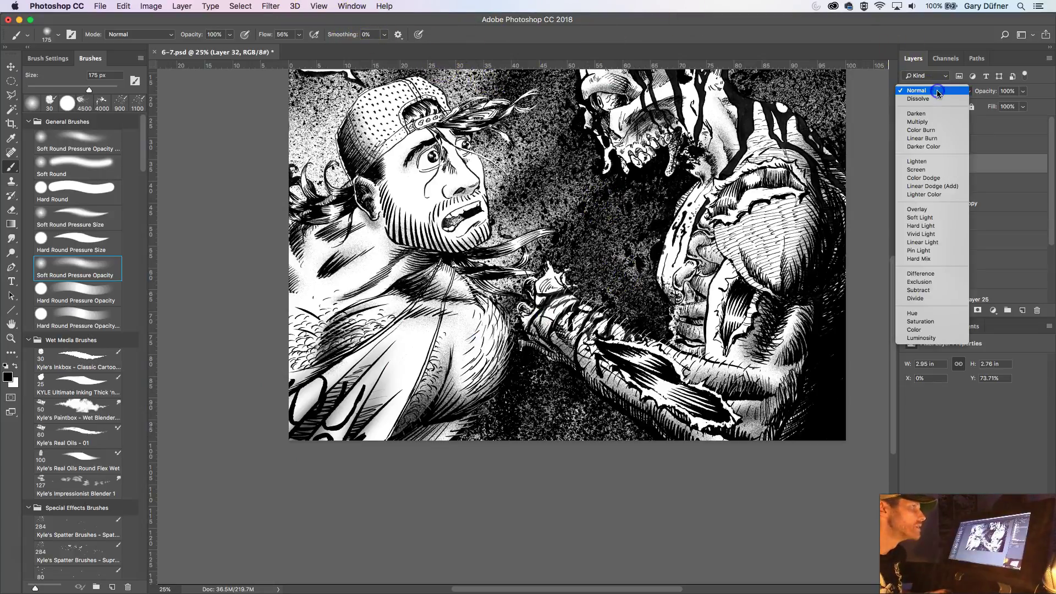
{"action": "left_click", "coordinate": [917, 90]}
{"action": "left_click", "coordinate": [1023, 311]}
{"action": "left_click", "coordinate": [952, 184], "text": "shift"}
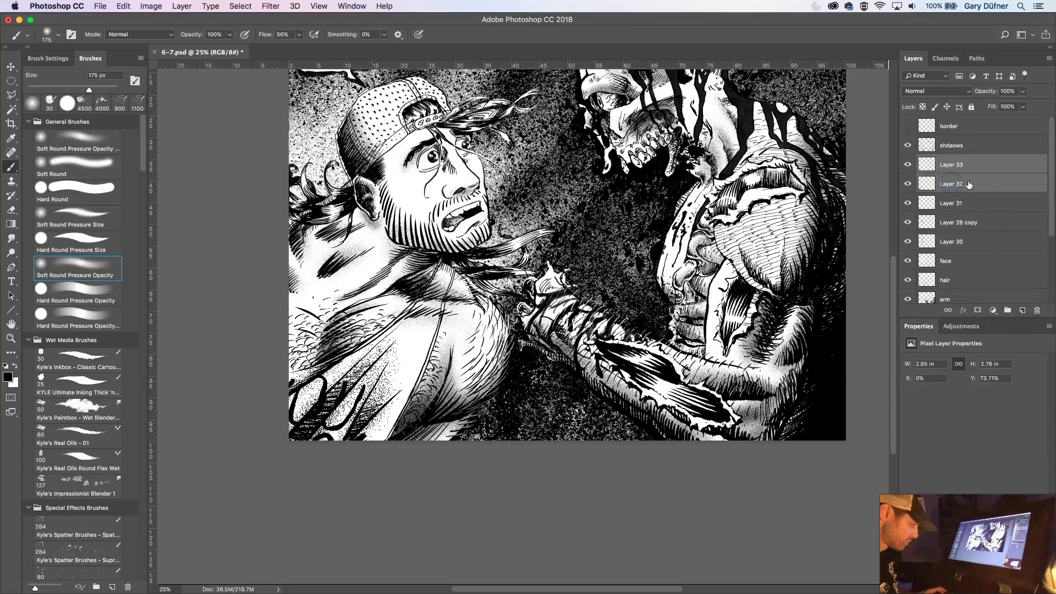
{"action": "key", "text": "cmd+e"}
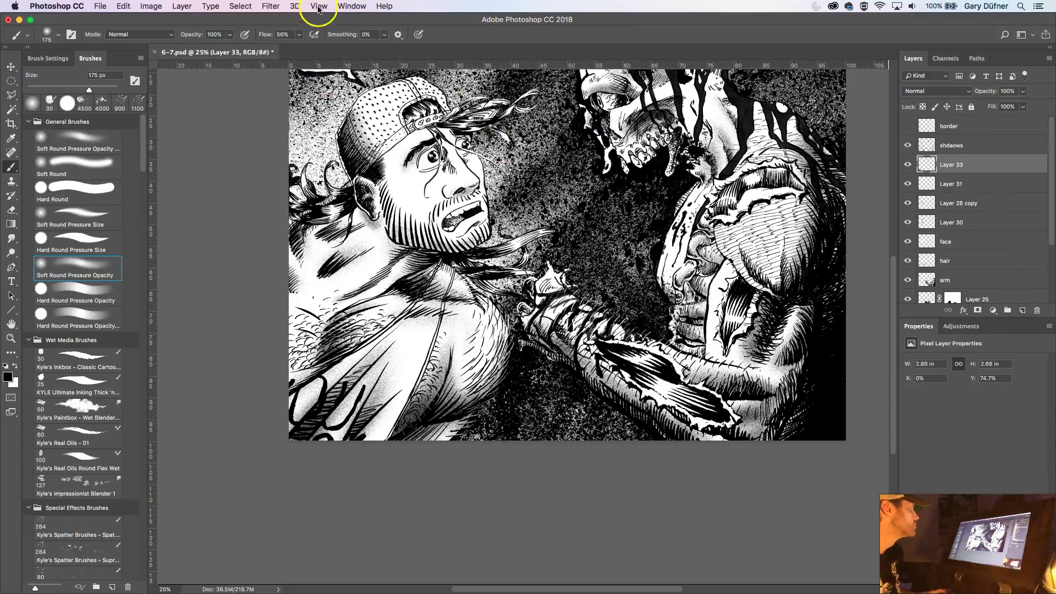
- Apply a 0.6 pixel Gaussian Blur to the grainy shirt shadows on Layer 33
{"action": "left_click", "coordinate": [272, 6]}
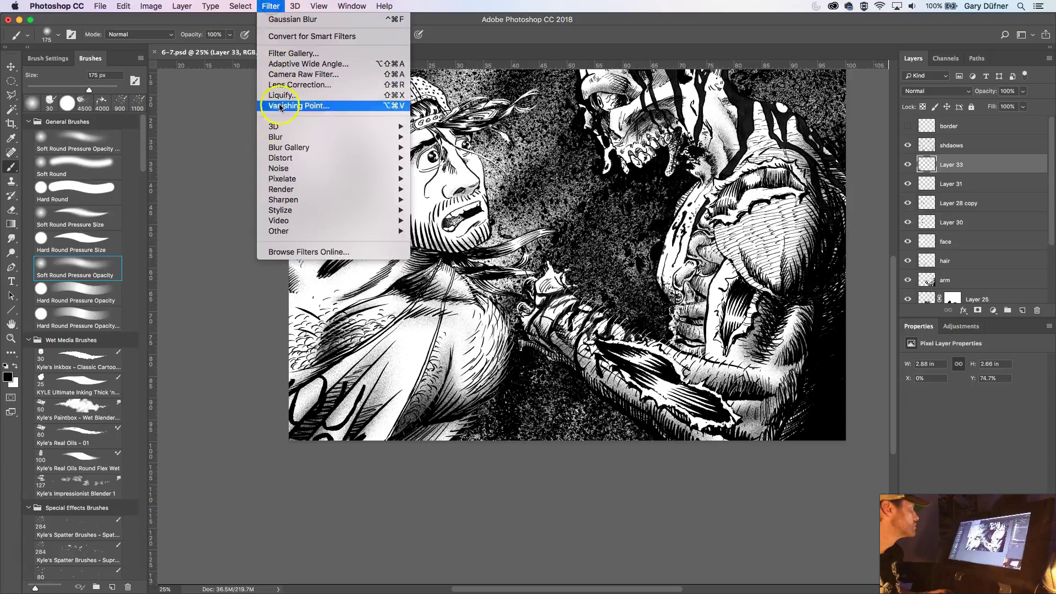
{"action": "mouse_move", "coordinate": [379, 137]}
{"action": "left_click", "coordinate": [456, 179]}
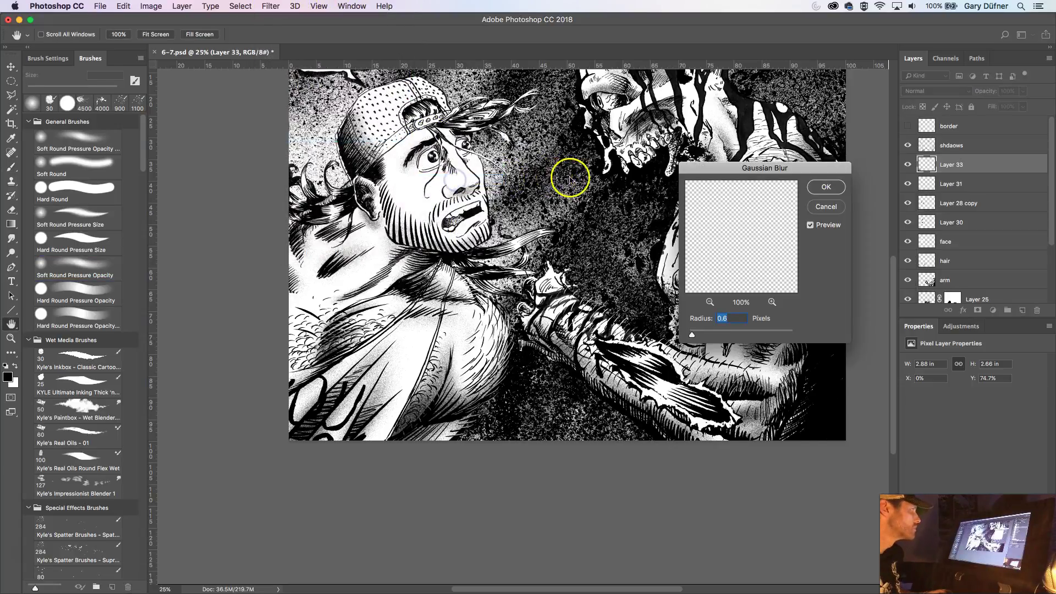
{"action": "left_click", "coordinate": [828, 189]}
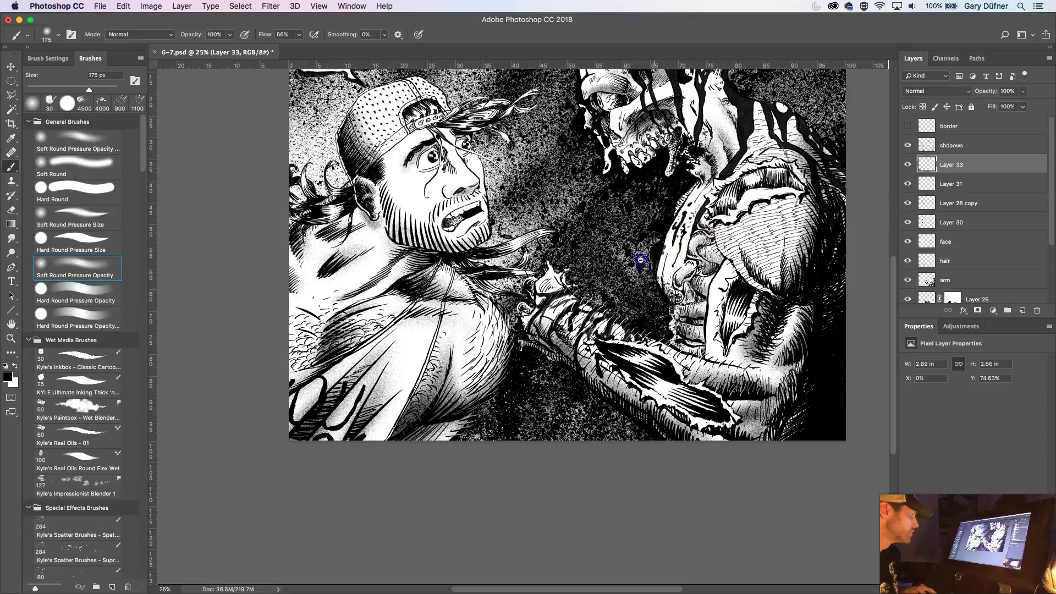
- Merge Layer 33 and the shdaows layer into a single layer named shdaows
{"action": "key", "text": "cmd+minus"}
{"action": "left_click_drag", "start_coordinate": [580, 297], "coordinate": [584, 292]}
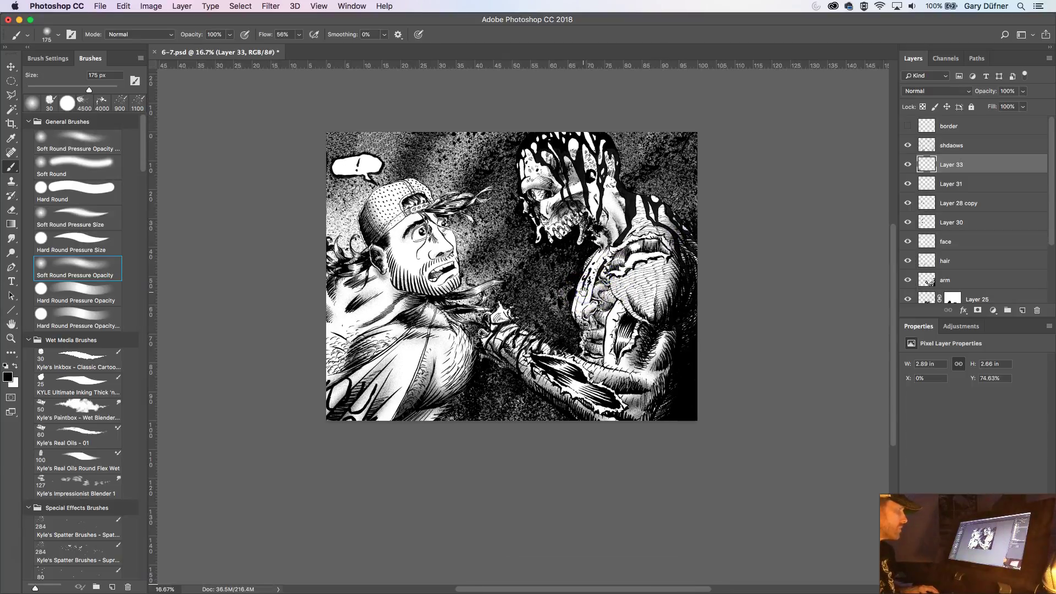
{"action": "left_click", "coordinate": [953, 167]}
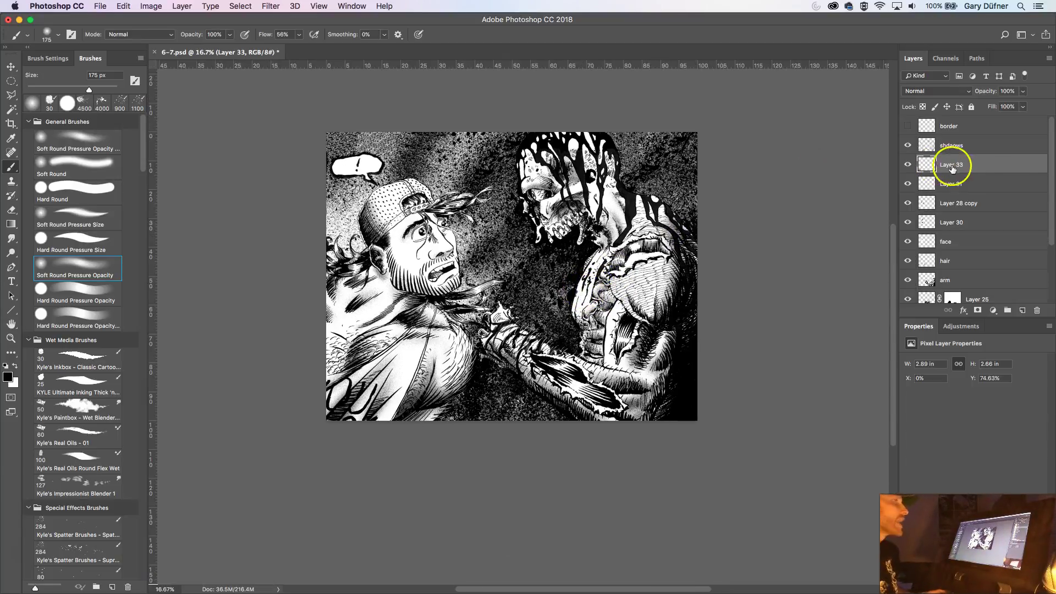
{"action": "left_click", "coordinate": [971, 148]}
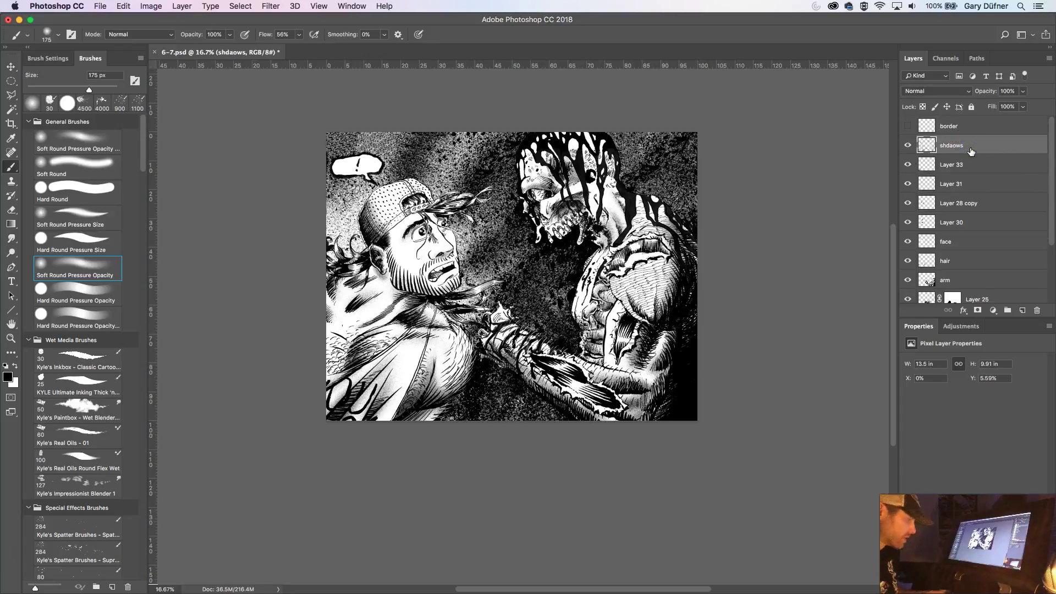
{"action": "key", "text": "super+e"}
{"action": "left_click", "coordinate": [963, 151]}
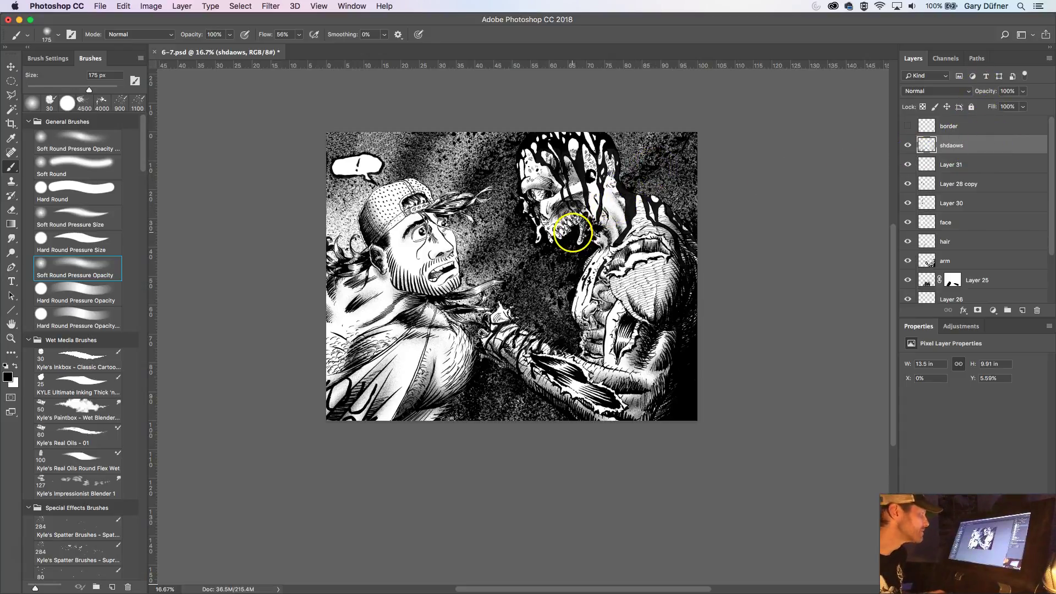
- Save the finished page 6-7.psd
{"action": "left_click", "coordinate": [562, 269], "text": "super"}
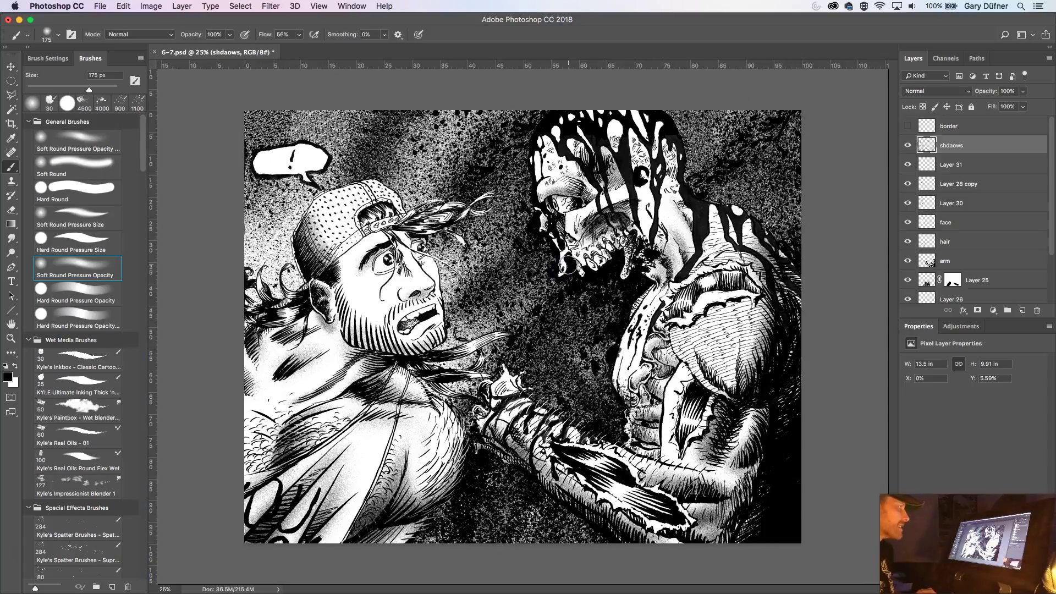
{"action": "key", "text": "super+s"}
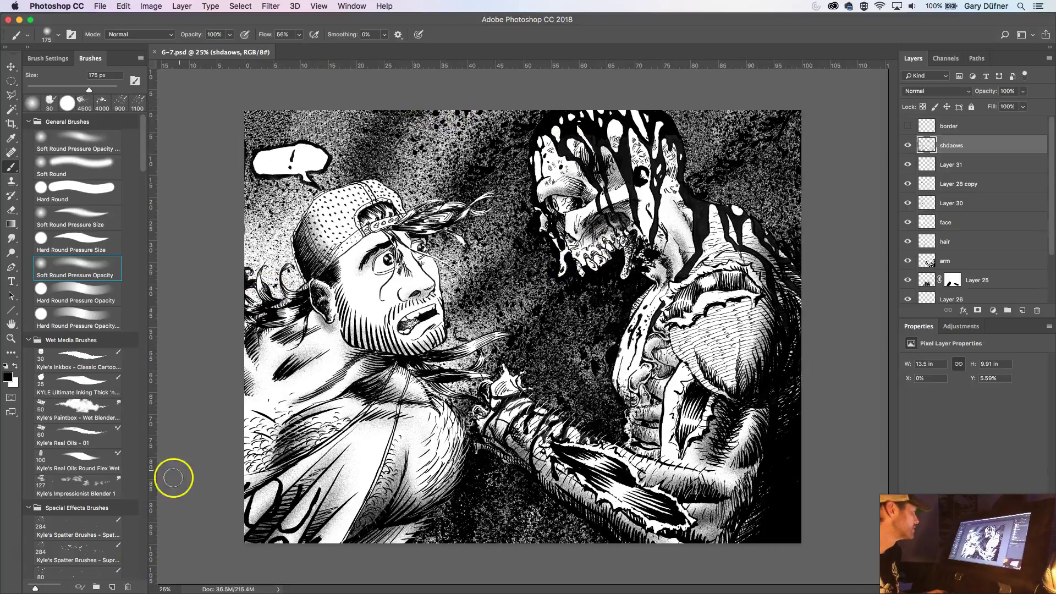
{"action": "left_click", "coordinate": [25, 553]}
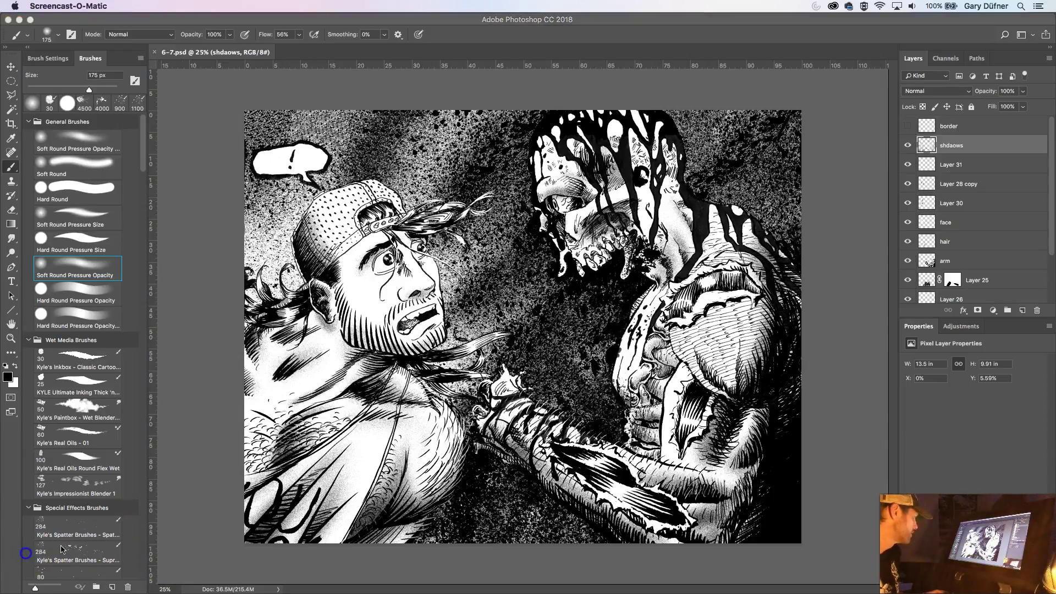